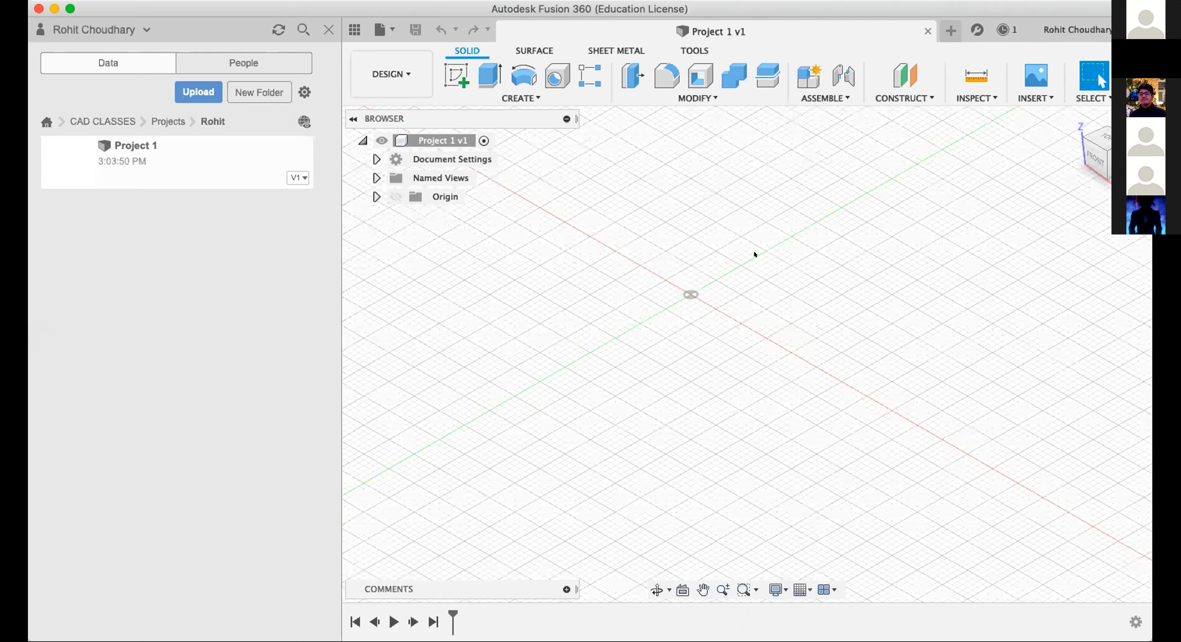
# Create a new sketch on the horizontal XY origin plane.
pyautogui.click(456, 77)
pyautogui.keyDown('shift'); pyautogui.moveTo(845, 343); pyautogui.dragTo(905, 342, button='middle'); pyautogui.keyUp('shift')
pyautogui.scroll(2, 905, 341)
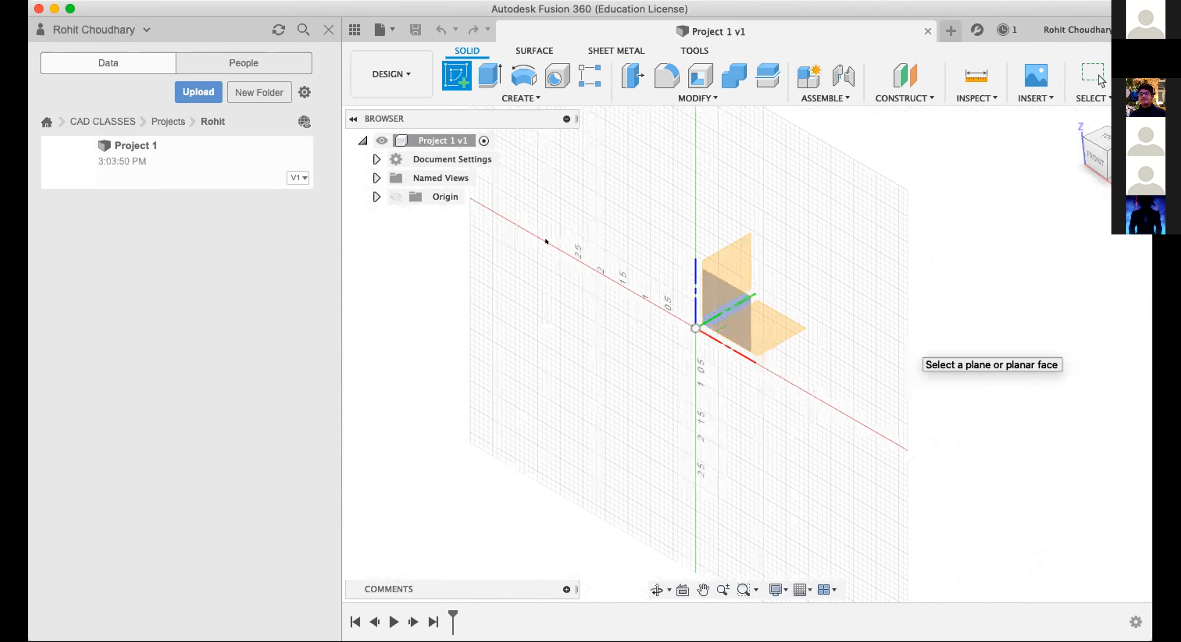
pyautogui.scroll(5, 794, 329)
pyautogui.scroll(2, 794, 329)
pyautogui.moveTo(1104, 152)
pyautogui.mouseDown()
pyautogui.moveTo(1060, 157)
pyautogui.moveTo(1100, 153)
pyautogui.mouseUp()
pyautogui.moveTo(651, 270)
pyautogui.keyDown('shift'); pyautogui.mouseDown(button='middle')
pyautogui.moveTo(513, 280)
pyautogui.moveTo(595, 281)
pyautogui.moveTo(730, 350)
pyautogui.mouseUp(button='middle'); pyautogui.keyUp('shift')
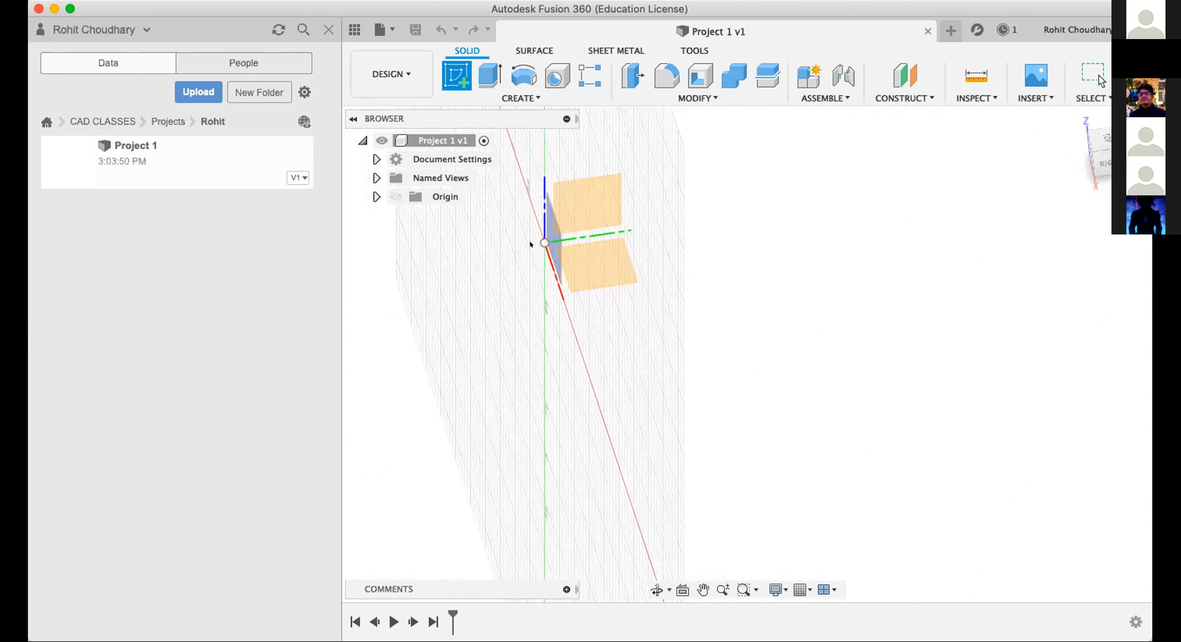
pyautogui.click(569, 280)
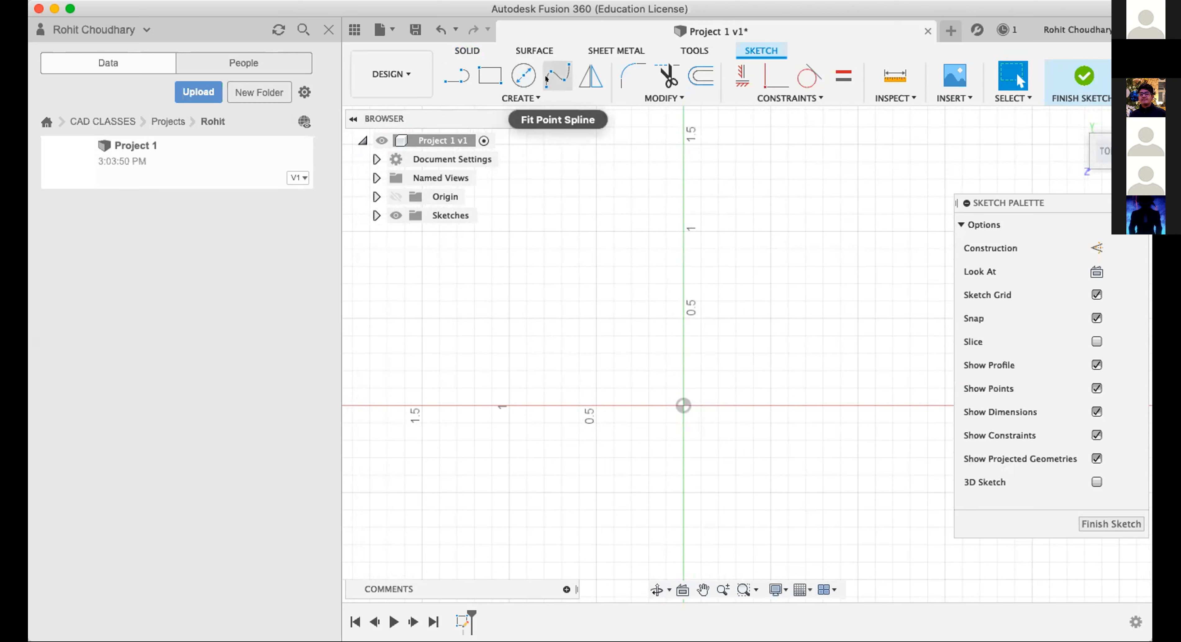
# Draw a two-point rectangle 0.5 in wide and about 1.3 in high, left of the origin and crossing the horizontal axis.
pyautogui.click(490, 76)
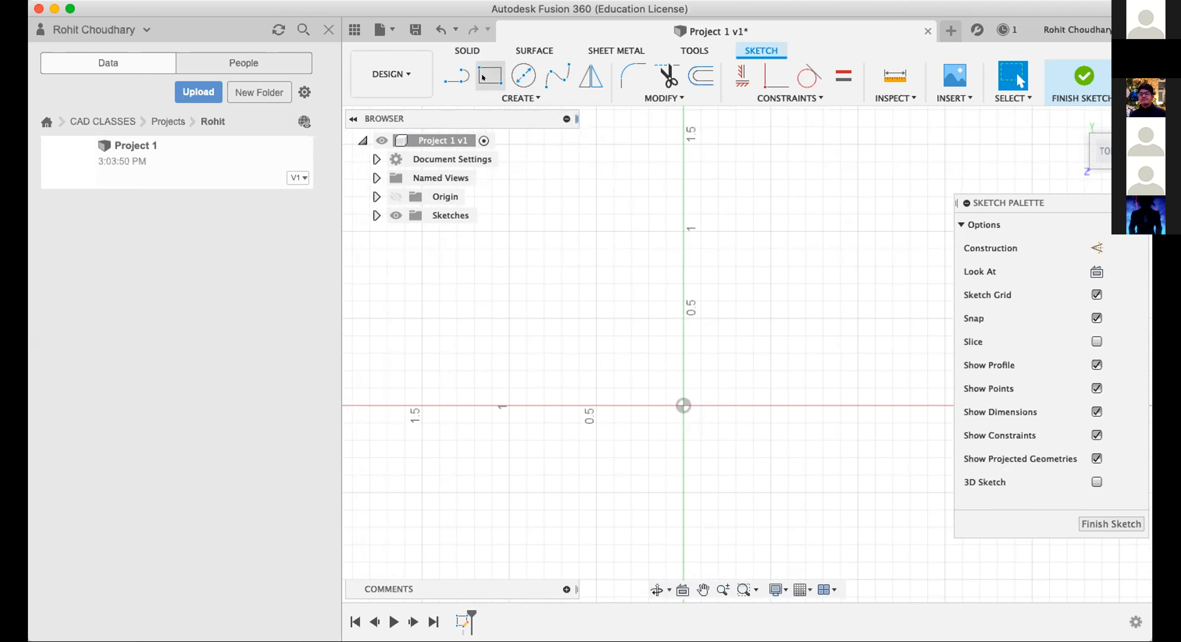
pyautogui.click(543, 284)
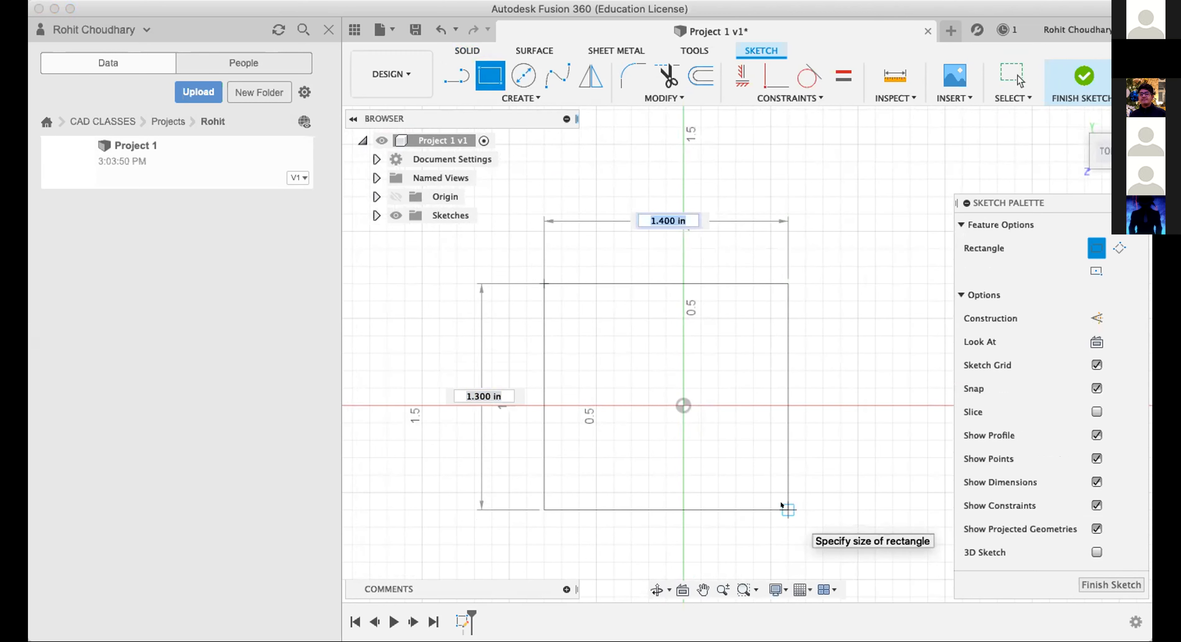
pyautogui.write('0.5')
pyautogui.press('Return')
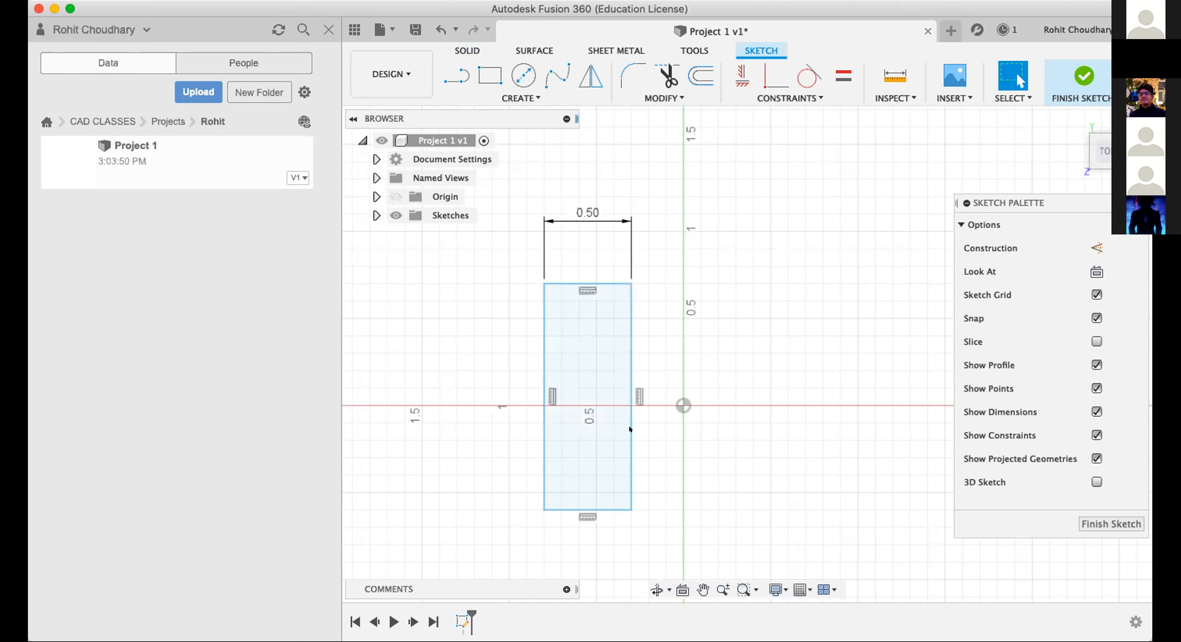
# Delete the rectangle together with its remaining edges and dimension, leaving the sketch empty.
pyautogui.click(592, 392)
pyautogui.click(592, 391)
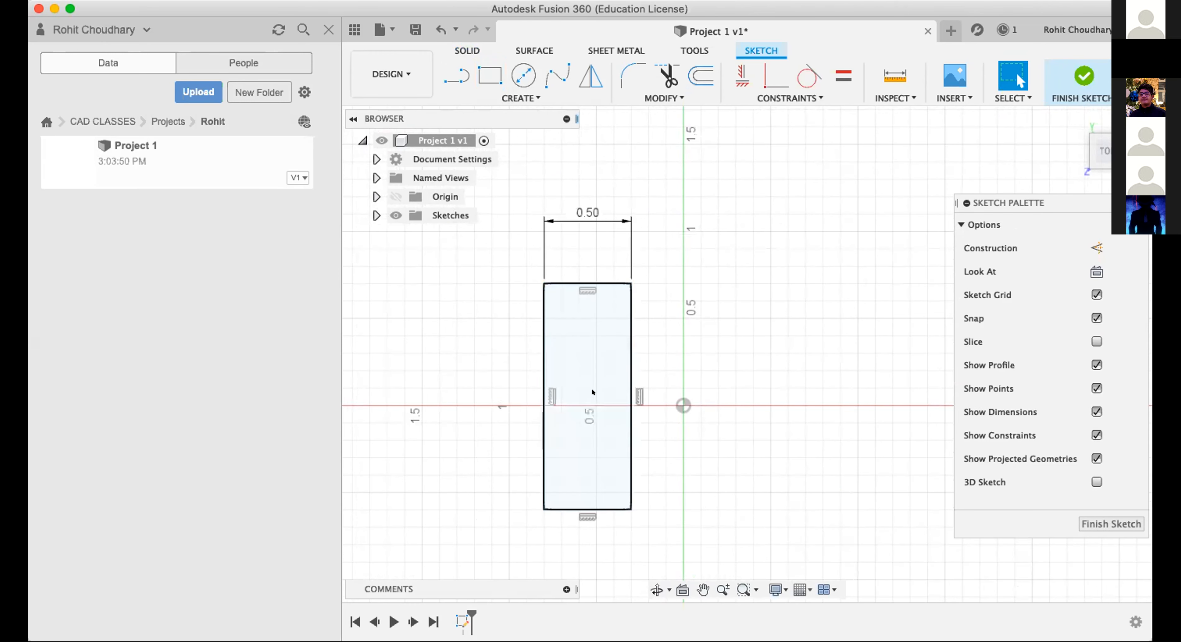
pyautogui.click(567, 282)
pyautogui.press('Delete')
pyautogui.moveTo(524, 376); pyautogui.dragTo(706, 519)
pyautogui.press('Delete')
pyautogui.moveTo(678, 222); pyautogui.dragTo(345, 556)
pyautogui.press('Delete')
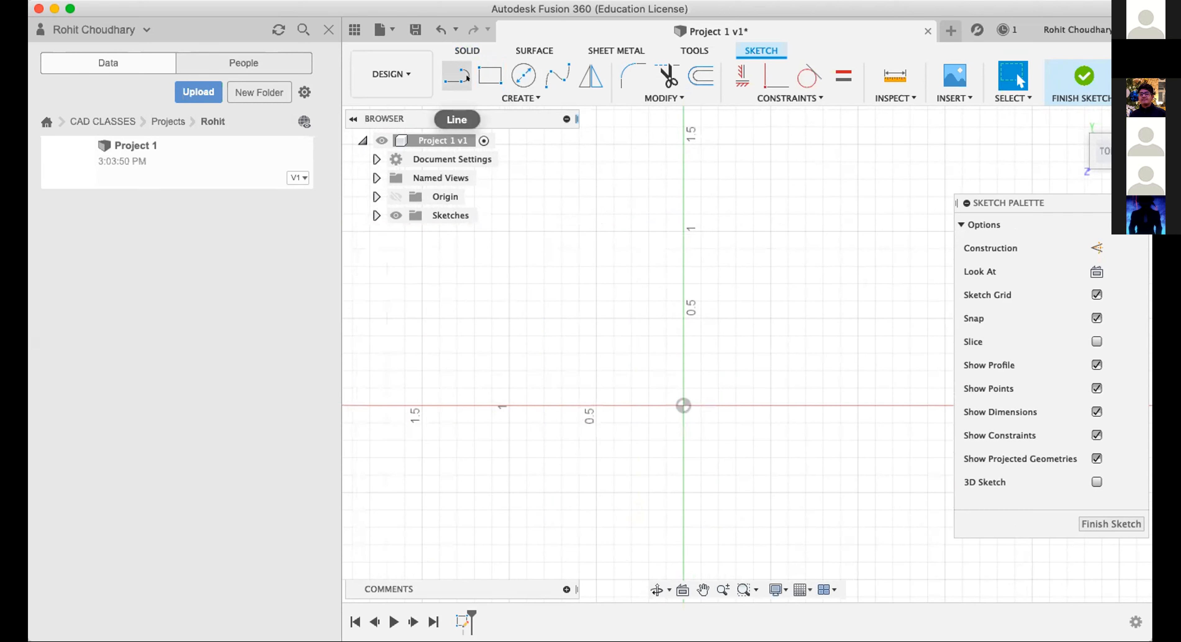
# Draw a two-point rectangle 0.5 in wide and 1 in high above and left of the origin.
pyautogui.click(490, 75)
pyautogui.click(553, 163)
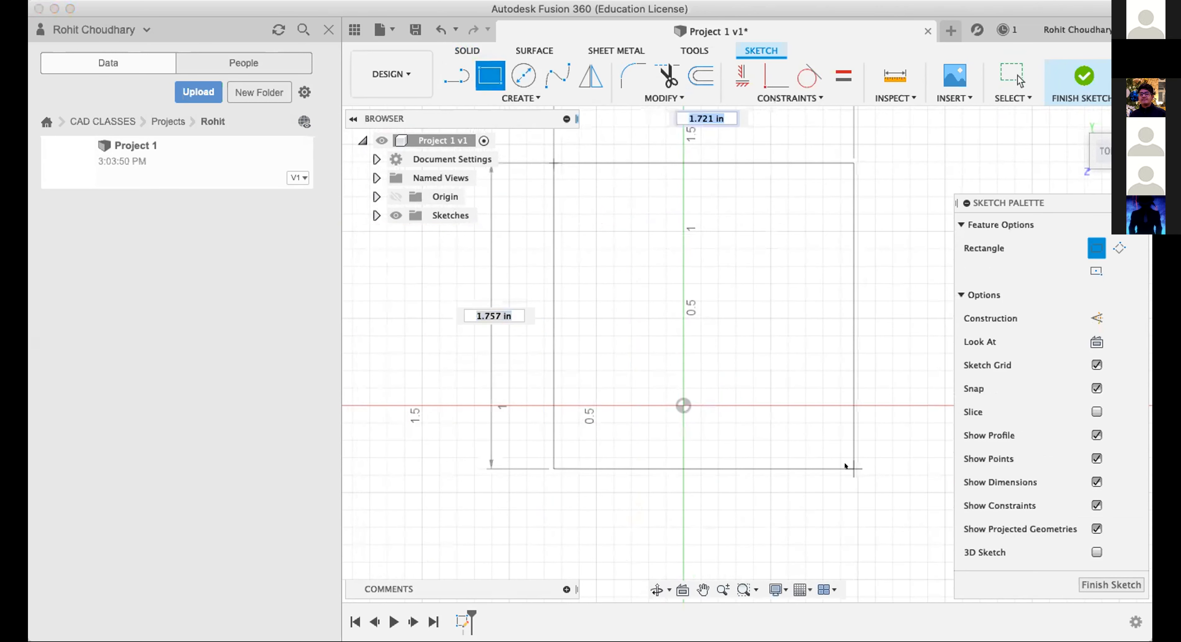
pyautogui.write('0.5')
pyautogui.press('Tab')
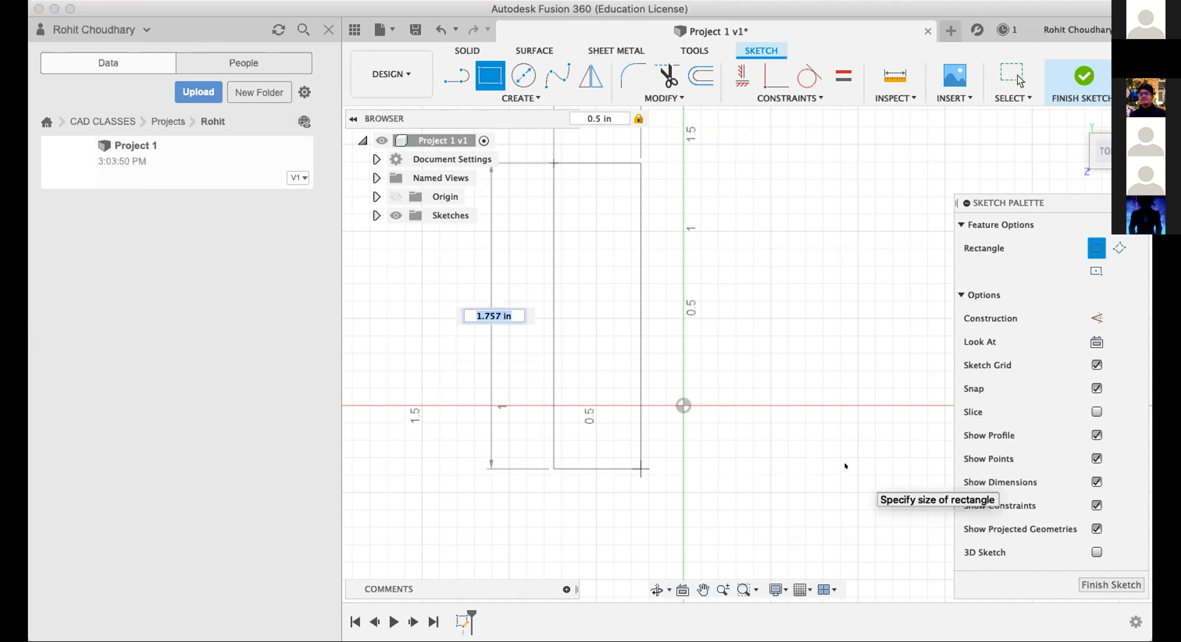
pyautogui.write('1')
pyautogui.press('Tab')
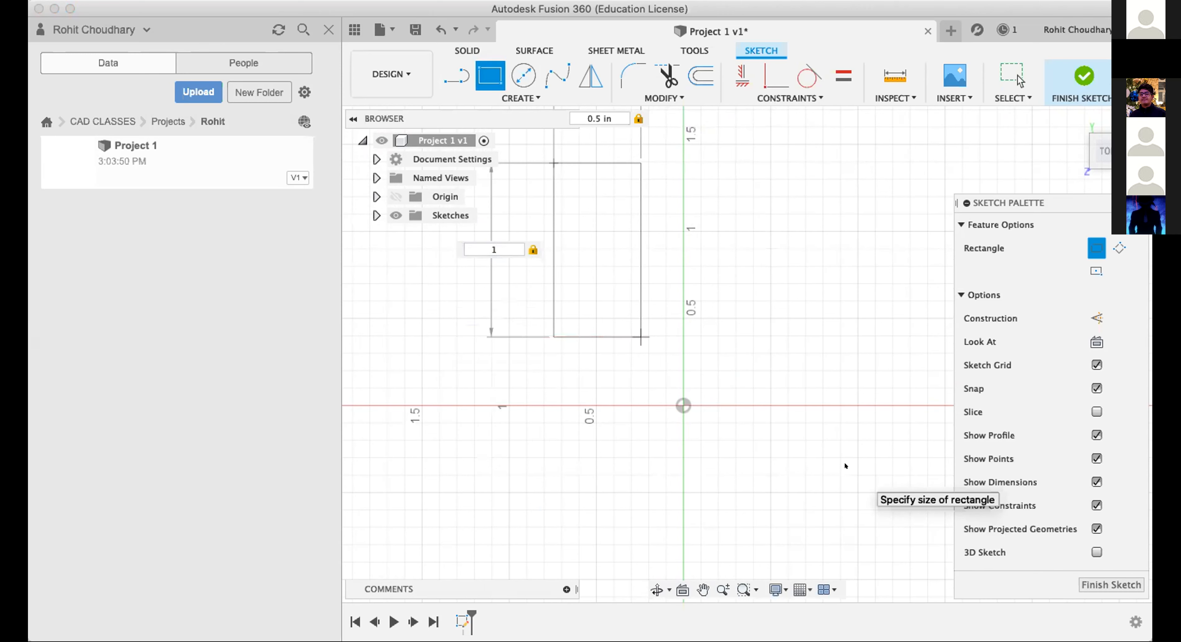
pyautogui.press('Return')
pyautogui.press('Escape')
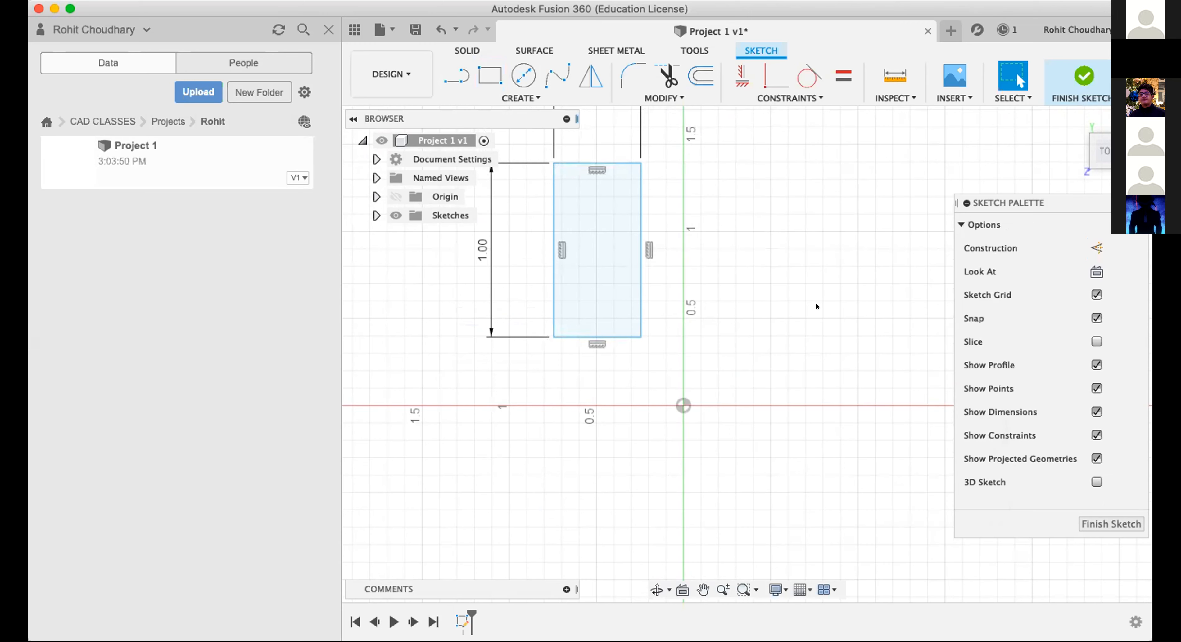
# Delete the 0.5 by 1 in rectangle from the sketch.
pyautogui.scroll(-5, 806, 305)
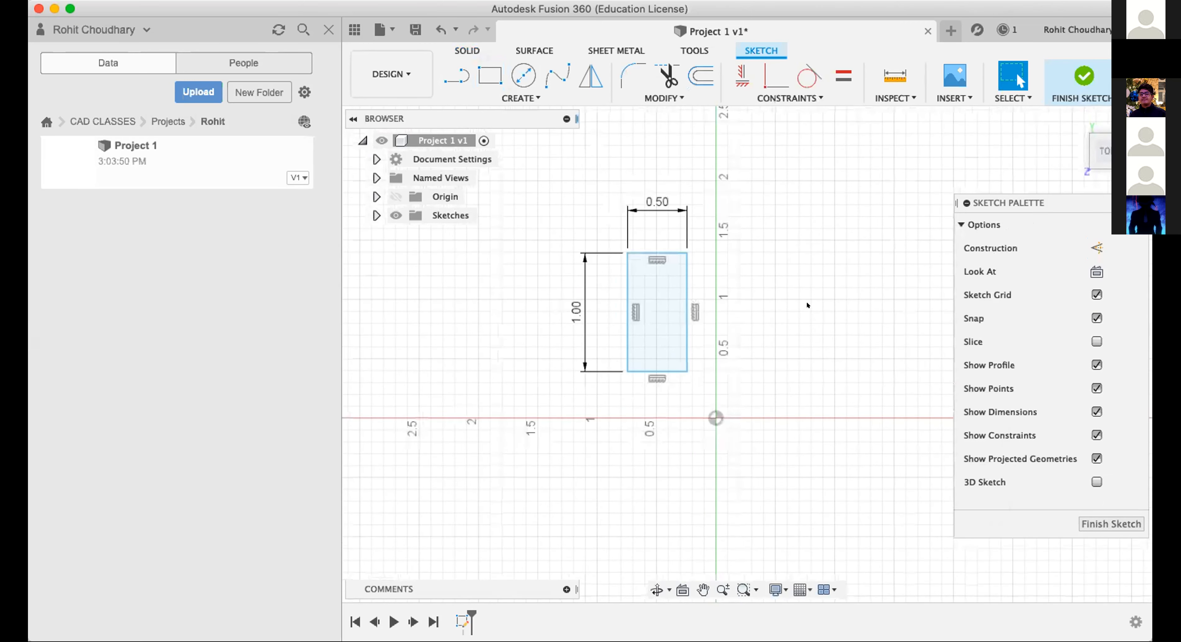
pyautogui.scroll(5, 807, 305)
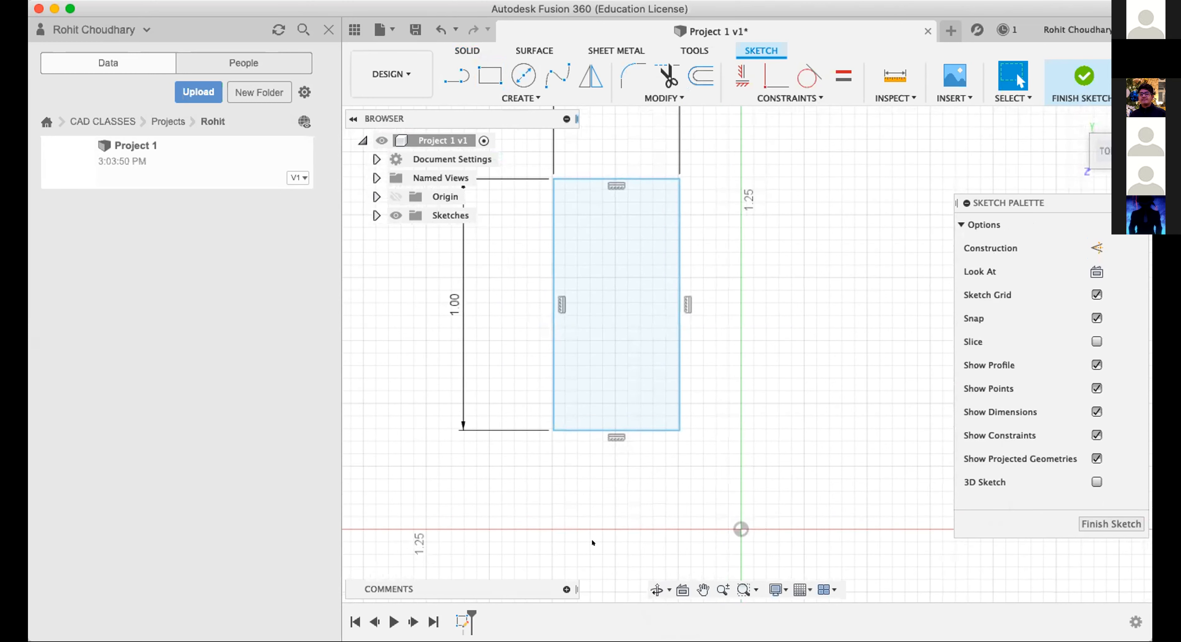
pyautogui.scroll(-4, 841, 404)
pyautogui.scroll(3, 841, 404)
pyautogui.scroll(-4, 842, 403)
pyautogui.scroll(3, 842, 403)
pyautogui.scroll(-1, 842, 403)
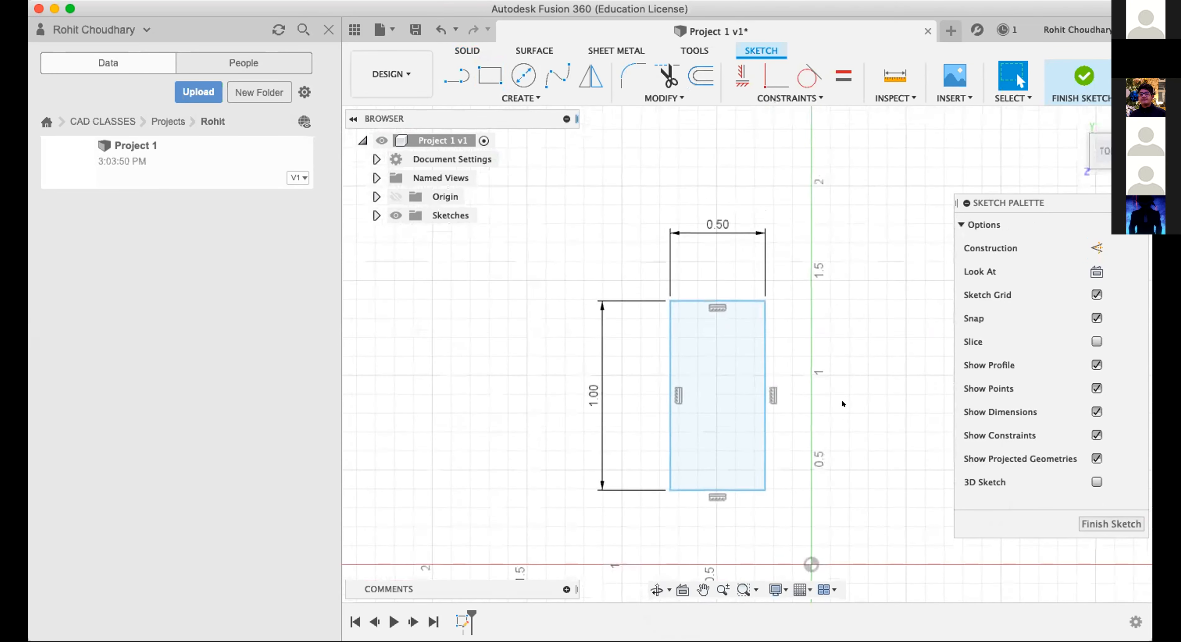
pyautogui.scroll(2, 630, 232)
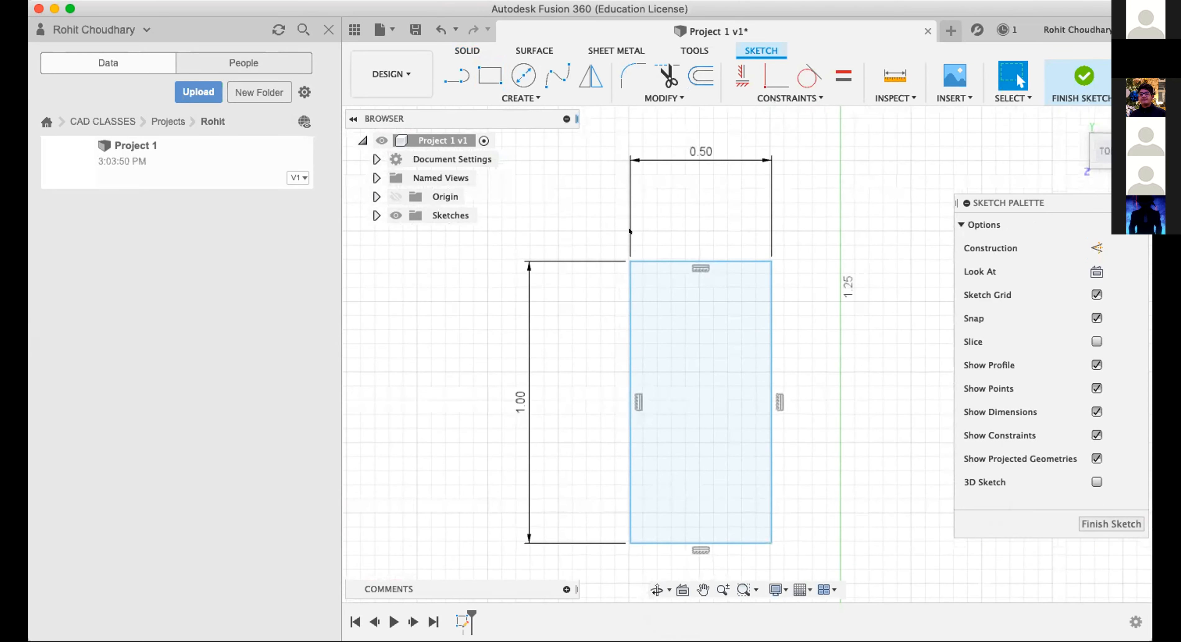
pyautogui.scroll(-2, 630, 232)
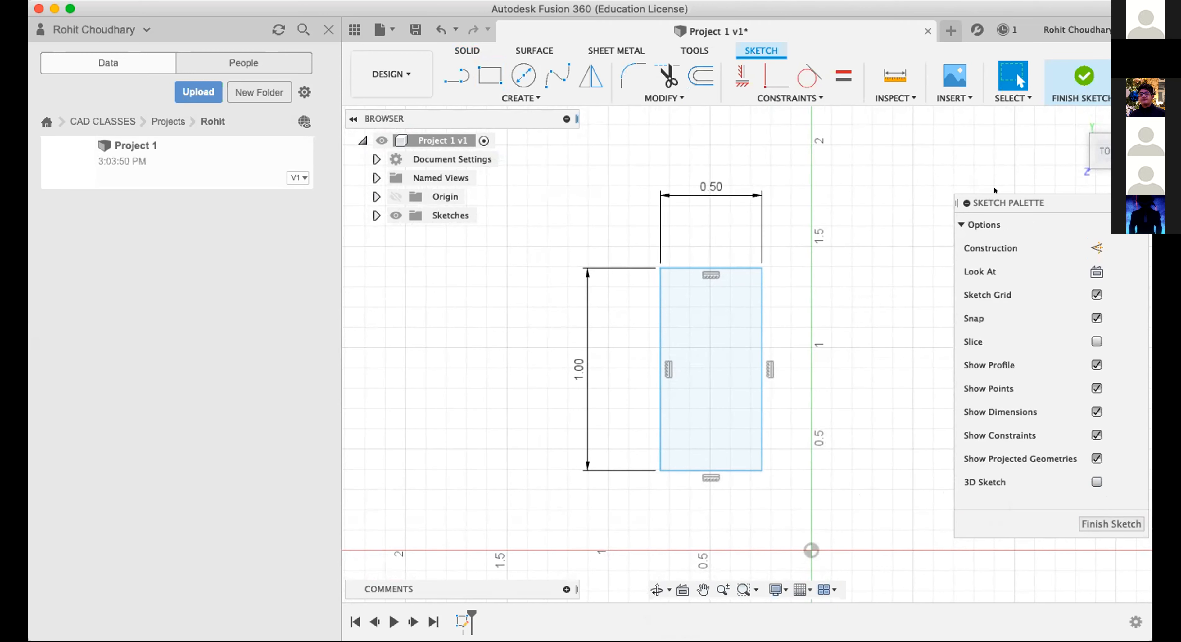
pyautogui.moveTo(829, 503); pyautogui.dragTo(865, 543)
pyautogui.press('Delete')
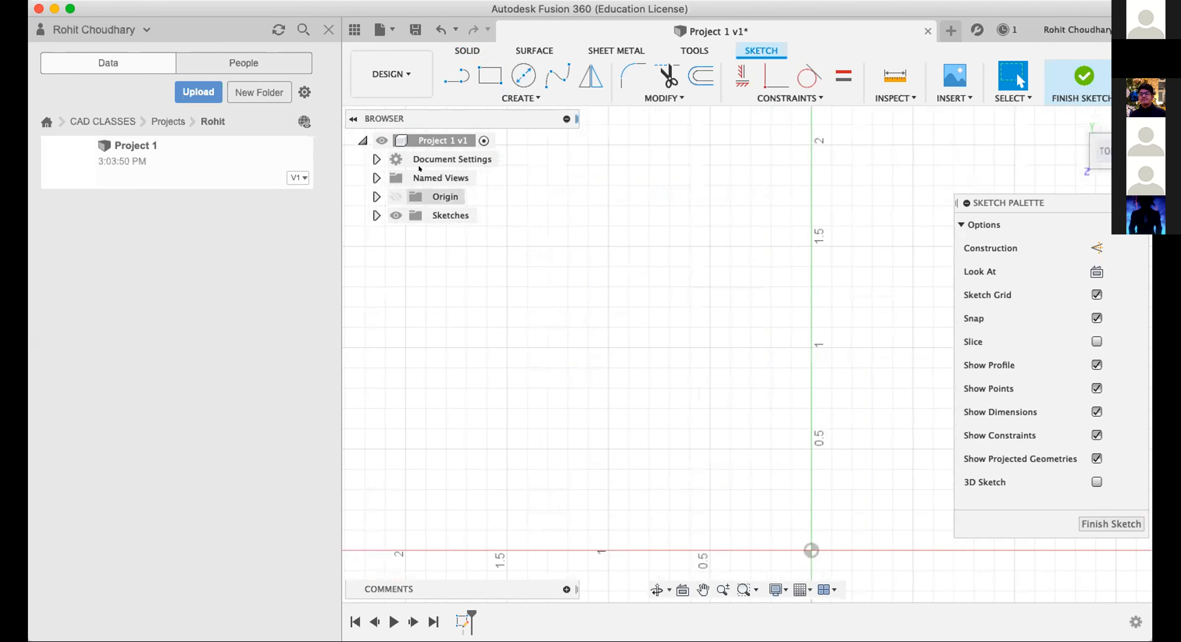
# Change the document's active units to millimeters.
pyautogui.click(375, 158)
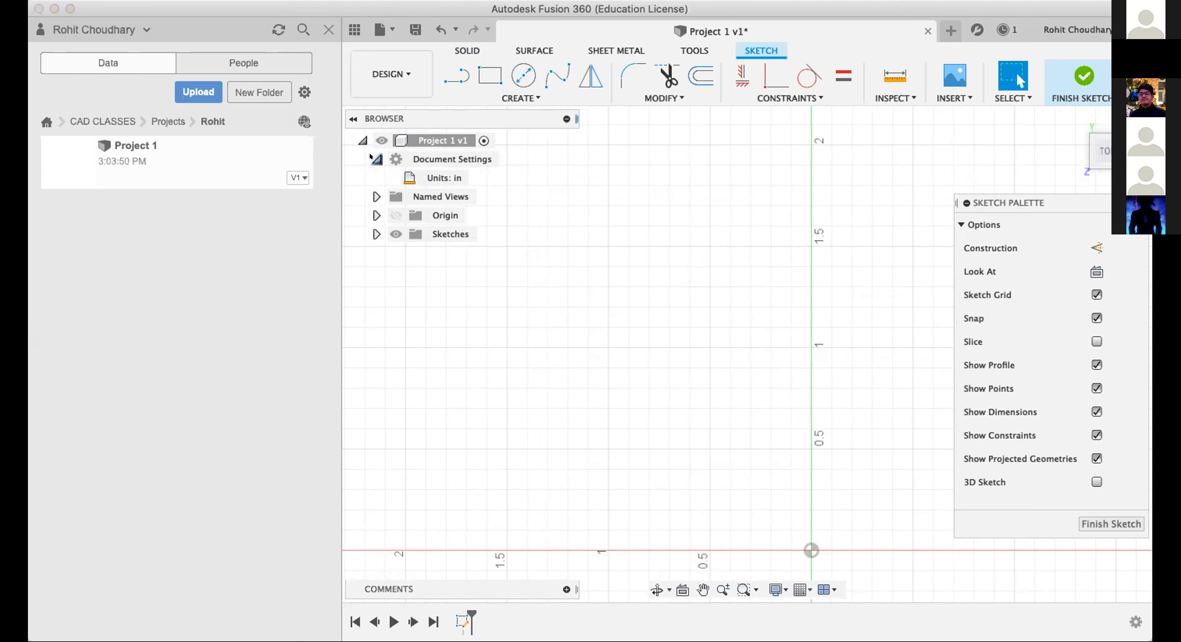
pyautogui.moveTo(431, 178)
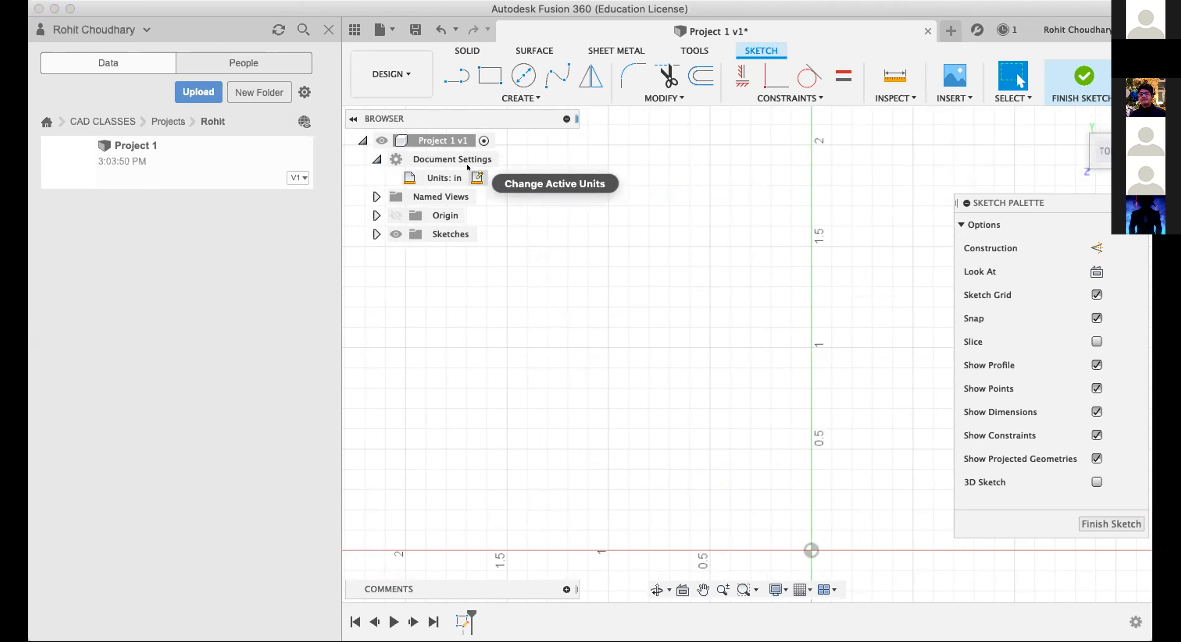
pyautogui.click(477, 177)
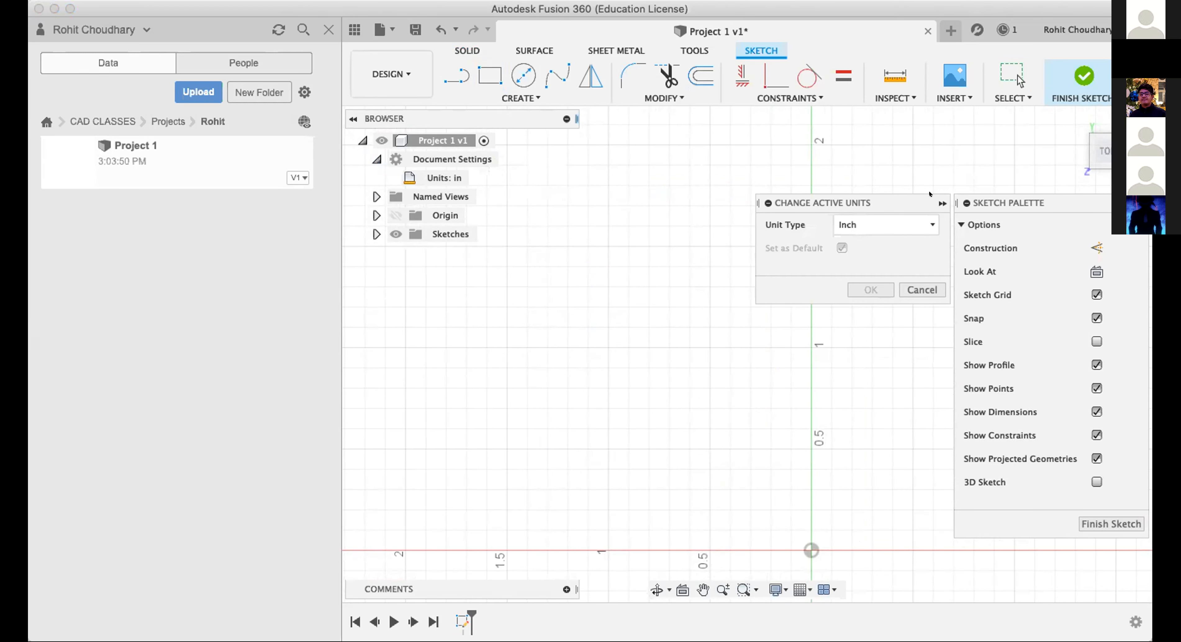
pyautogui.click(917, 219)
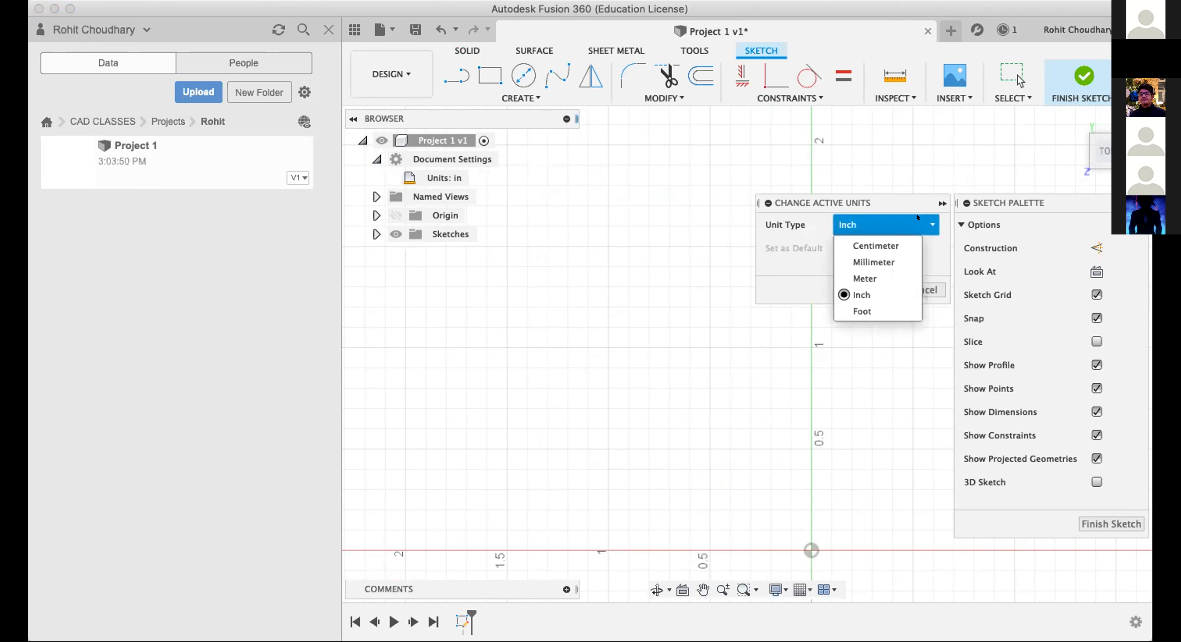
pyautogui.click(872, 263)
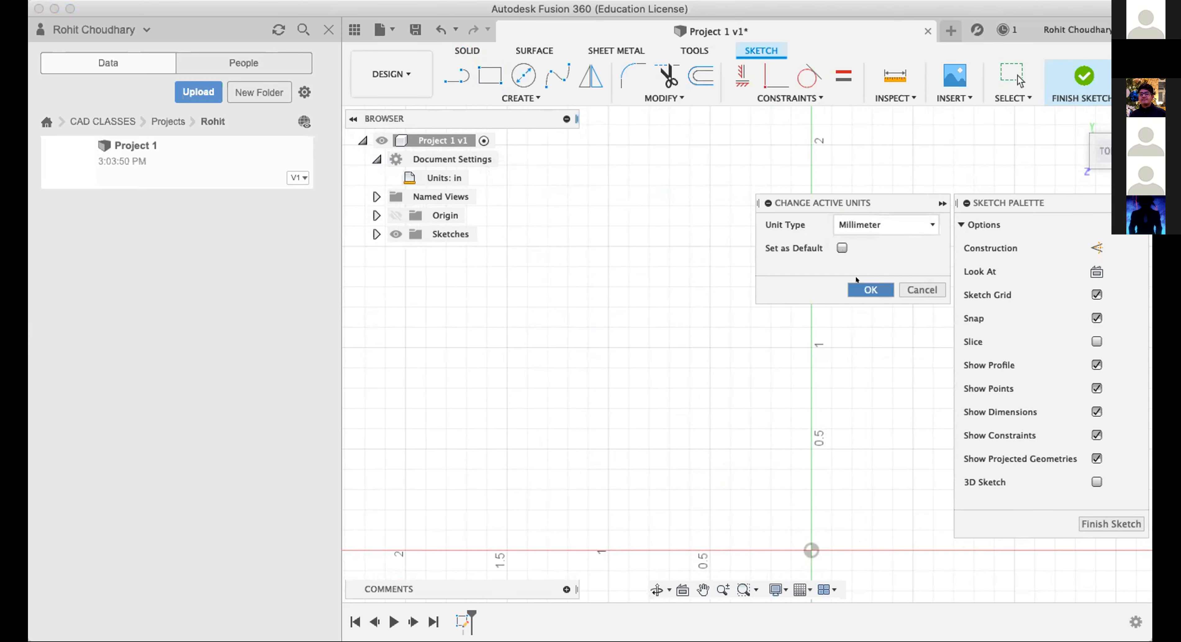
pyautogui.click(870, 290)
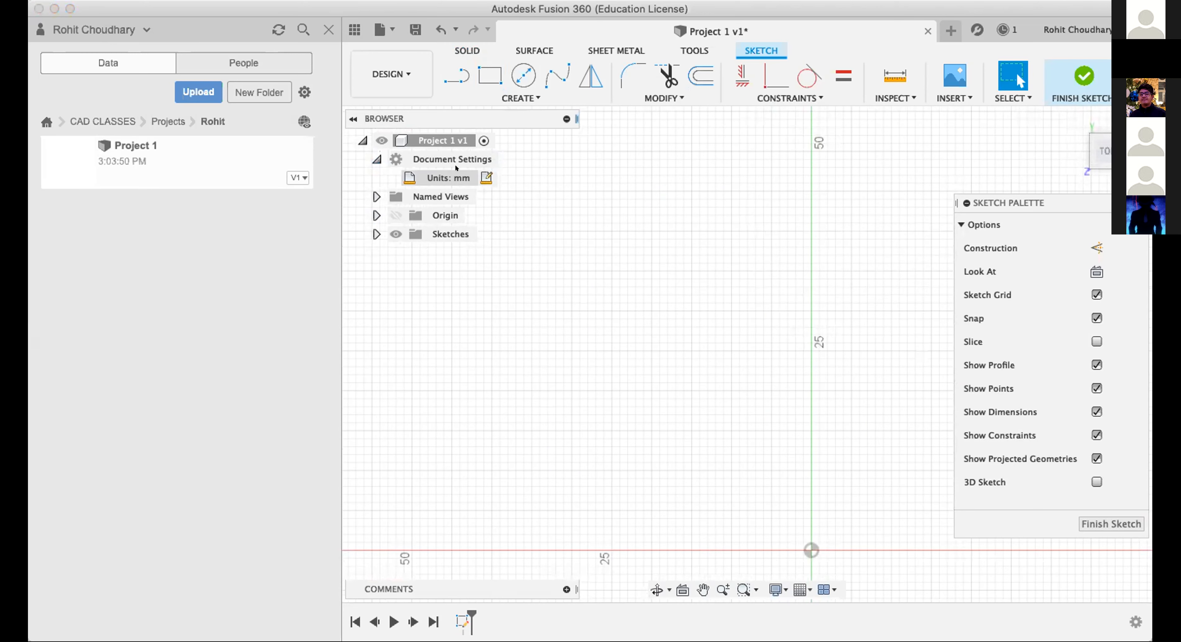
# Switch the document's active units back to inches.
pyautogui.click(486, 178)
pyautogui.click(867, 220)
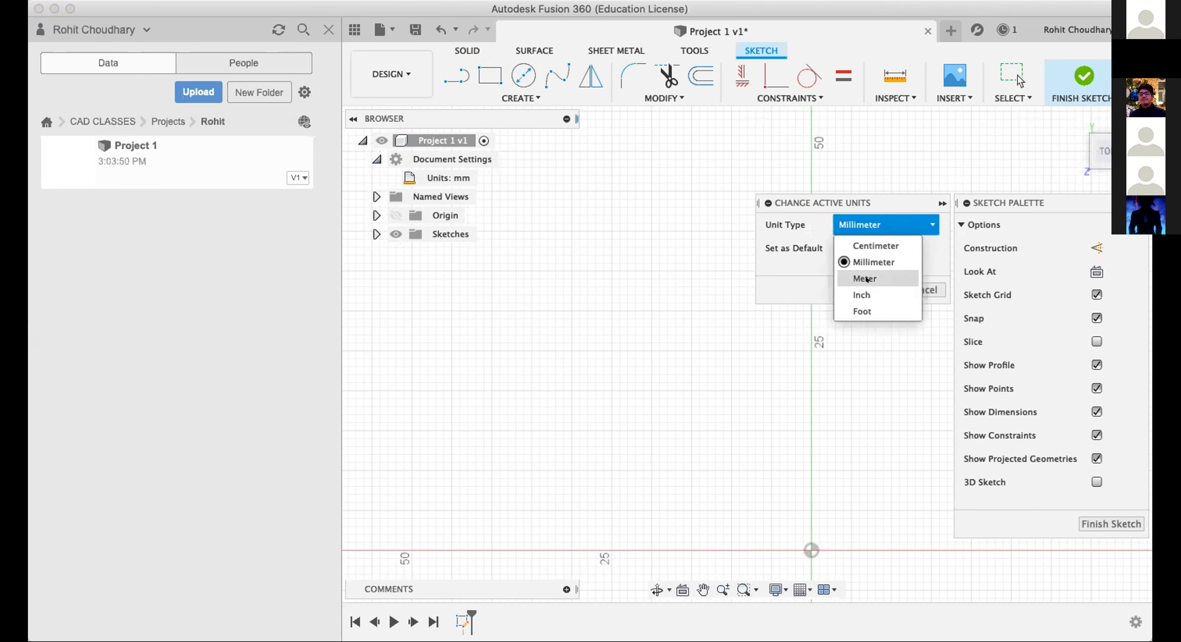
pyautogui.click(866, 280)
pyautogui.click(867, 281)
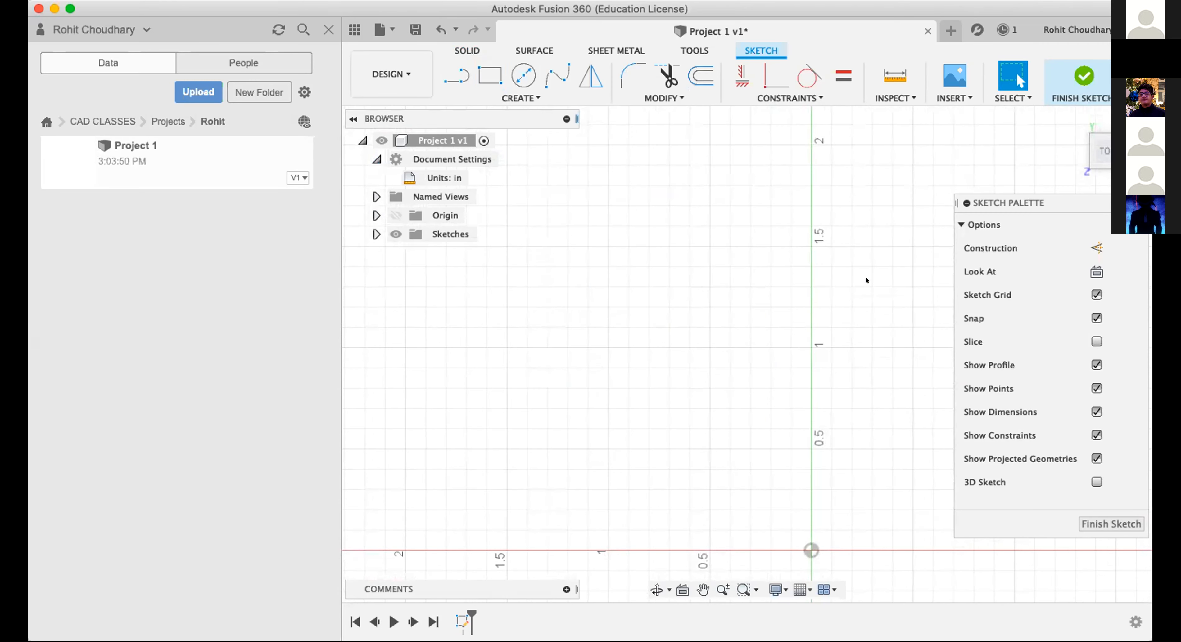
# Draw a two-point rectangle 1 in high and about 0.5 in wide, with its right edge on the vertical axis above the origin.
pyautogui.scroll(-2, 866, 280)
pyautogui.hscroll(3, 866, 281)
pyautogui.scroll(-1, 866, 280)
pyautogui.scroll(3, 866, 281)
pyautogui.scroll(-3, 867, 281)
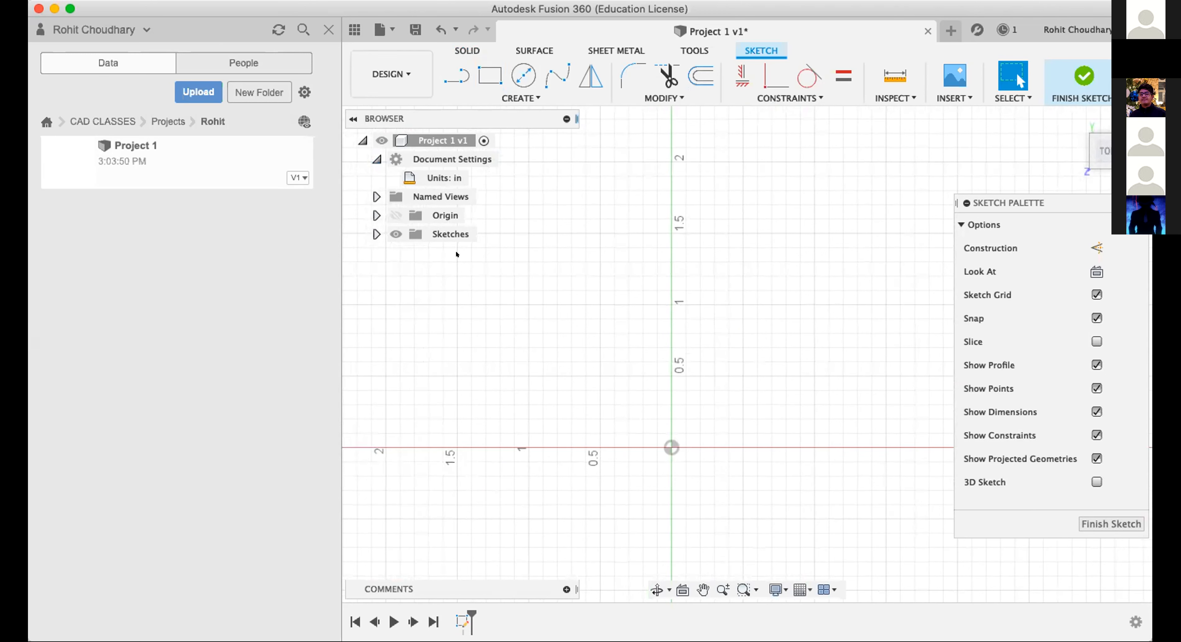
pyautogui.click(492, 77)
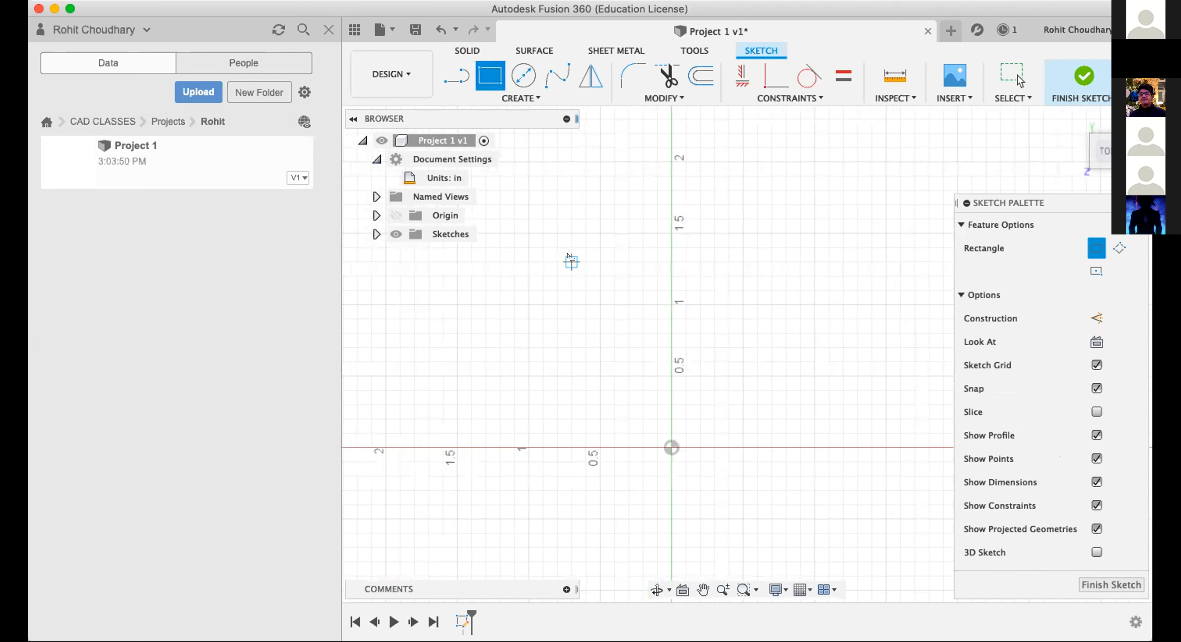
pyautogui.click(600, 232)
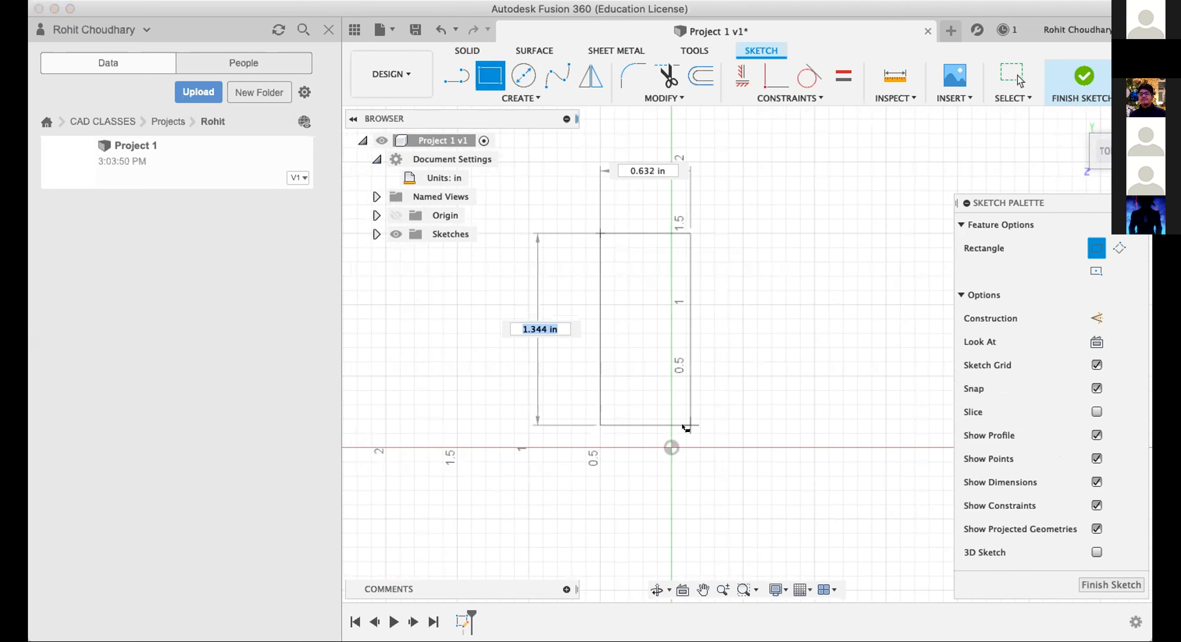
pyautogui.write('0.')
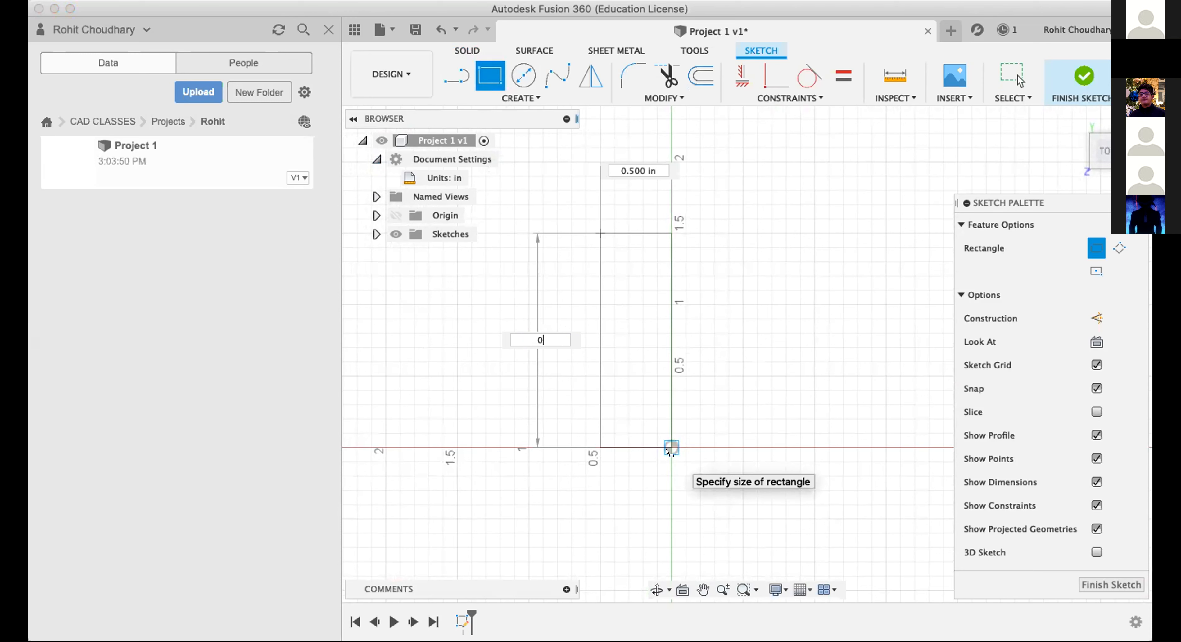
pyautogui.press('BackSpace')
pyautogui.press('BackSpace')
pyautogui.write('1')
pyautogui.press('Return')
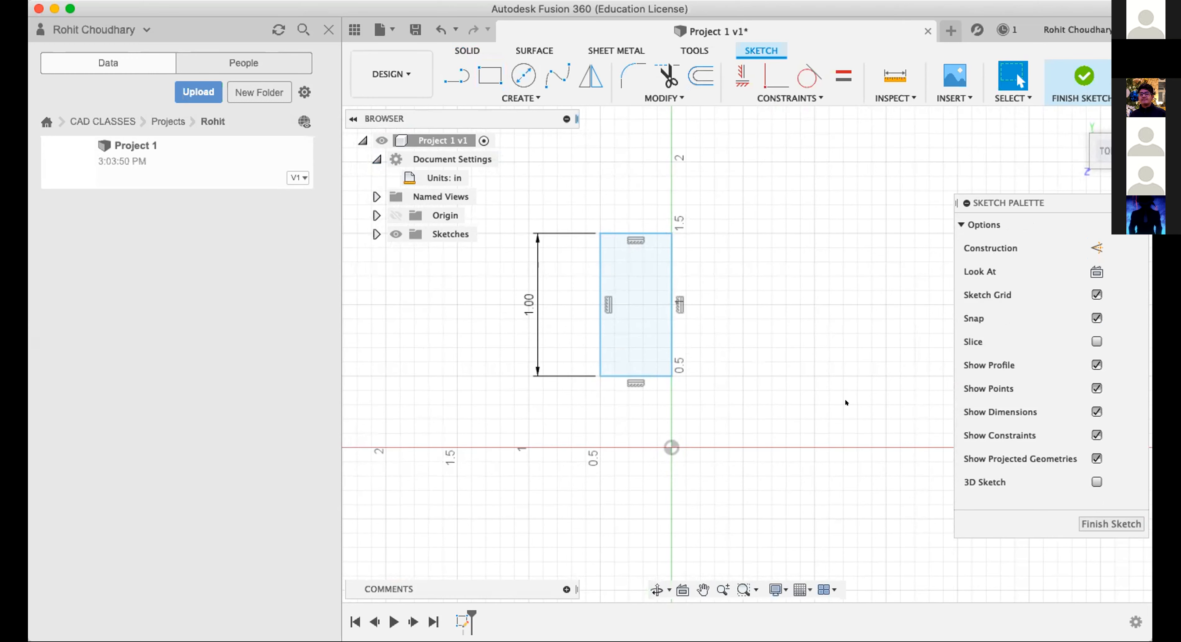
# Draw a two-point rectangle 6 in high and about 1 in wide beside the existing rectangle.
pyautogui.scroll(-3, 845, 393)
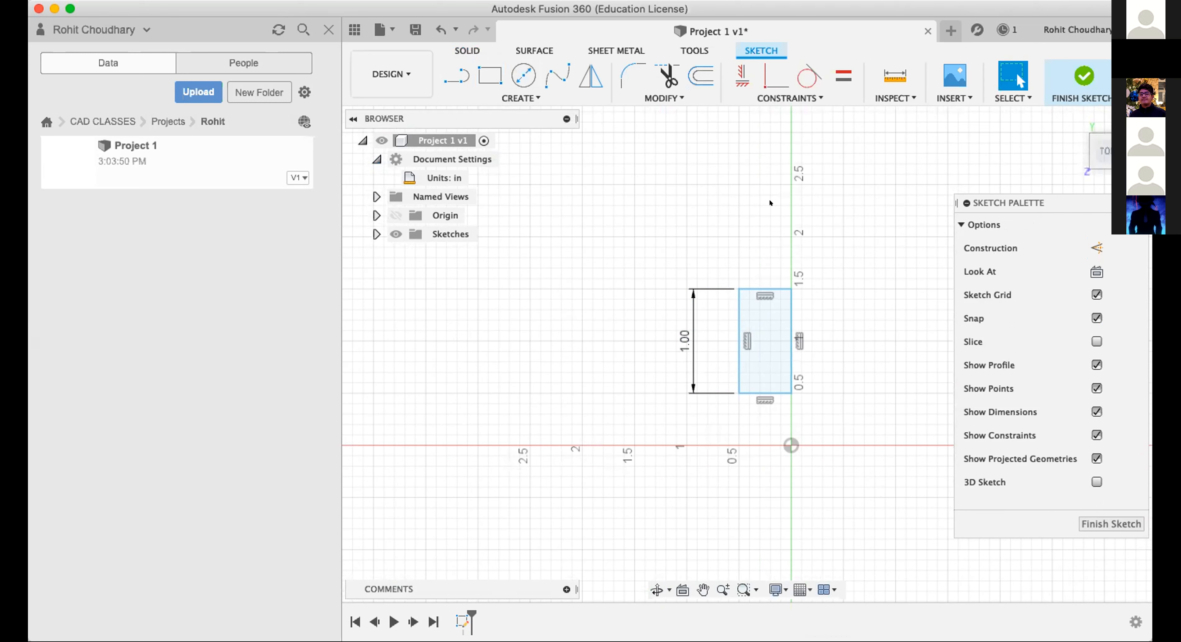
pyautogui.click(490, 73)
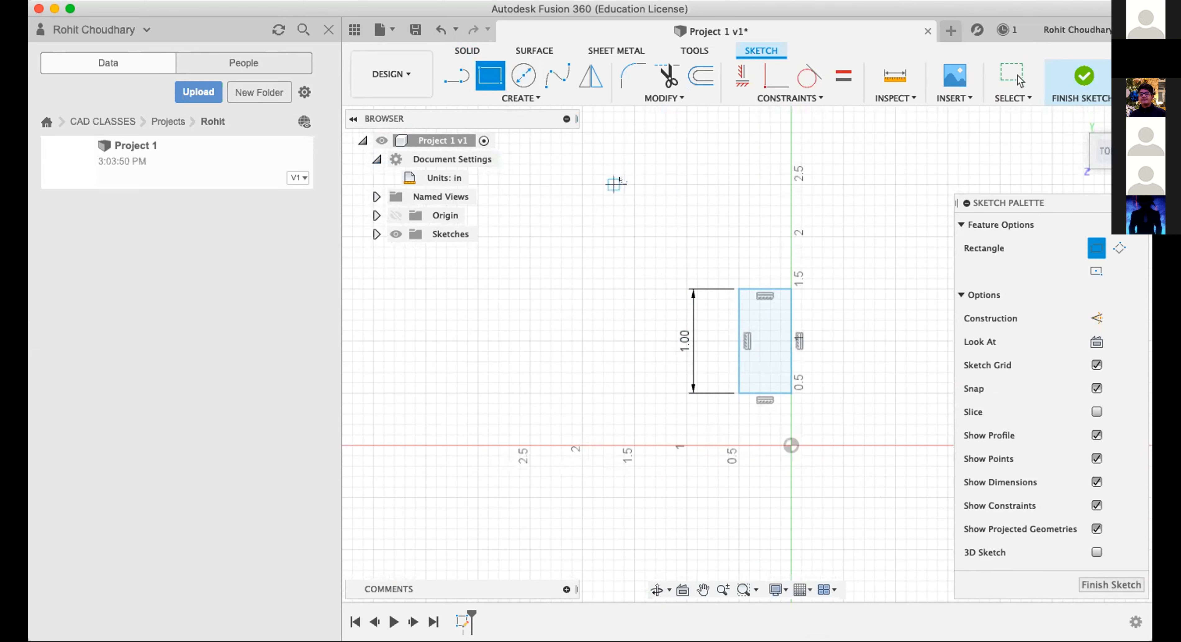
pyautogui.click(634, 185)
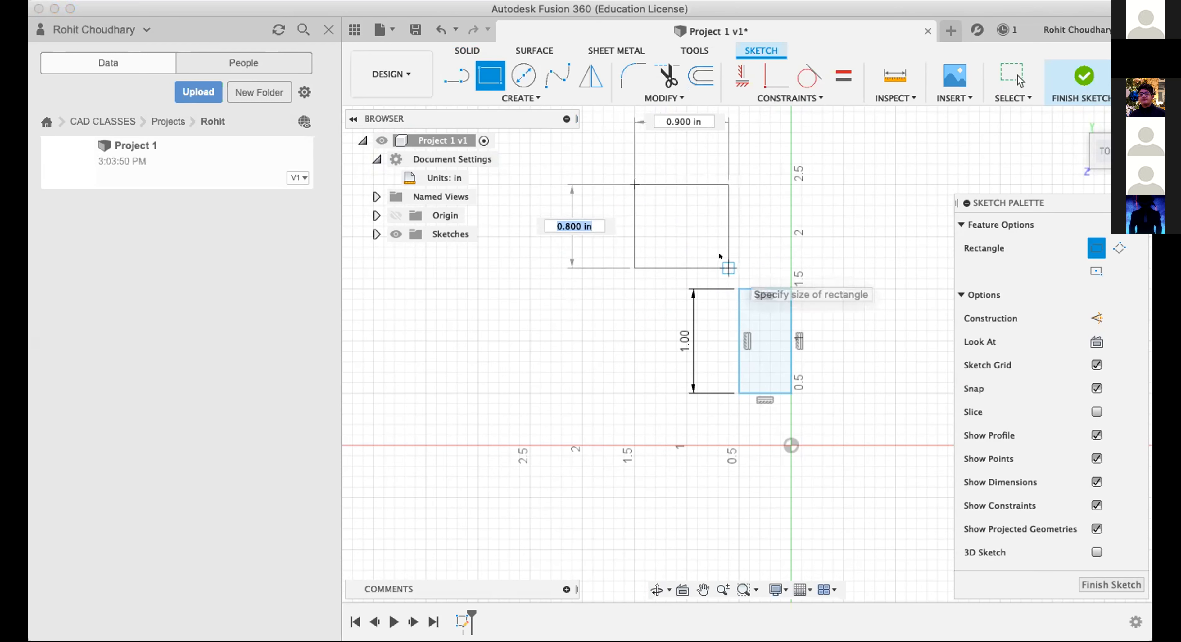
pyautogui.write('6')
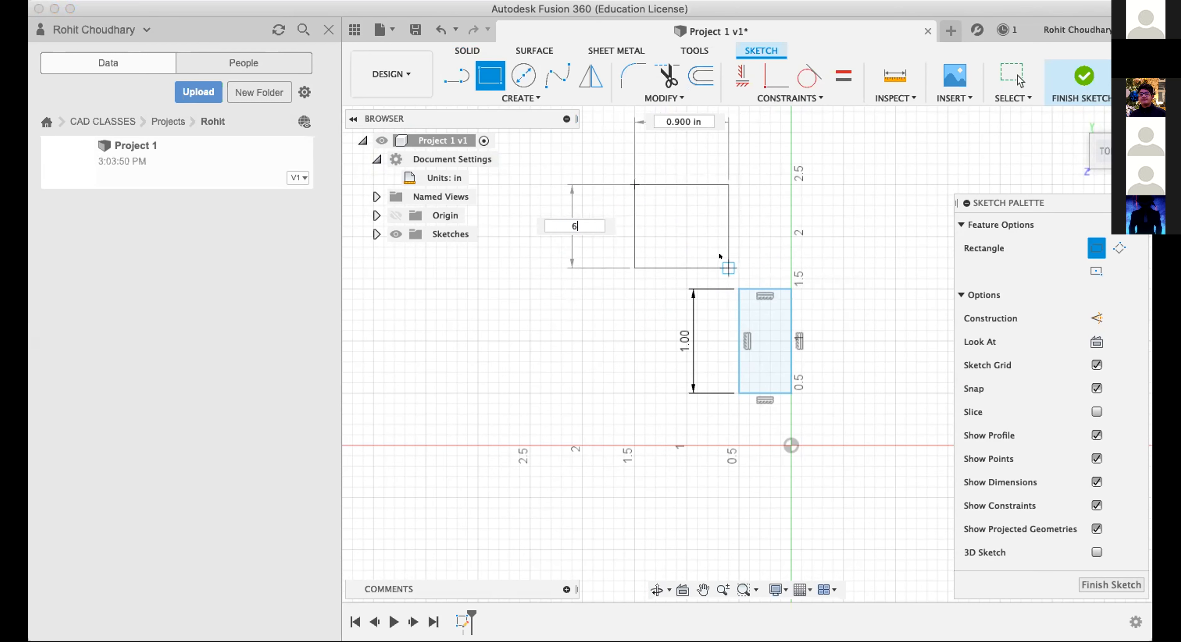
pyautogui.press('Tab')
pyautogui.write('3')
pyautogui.press('BackSpace')
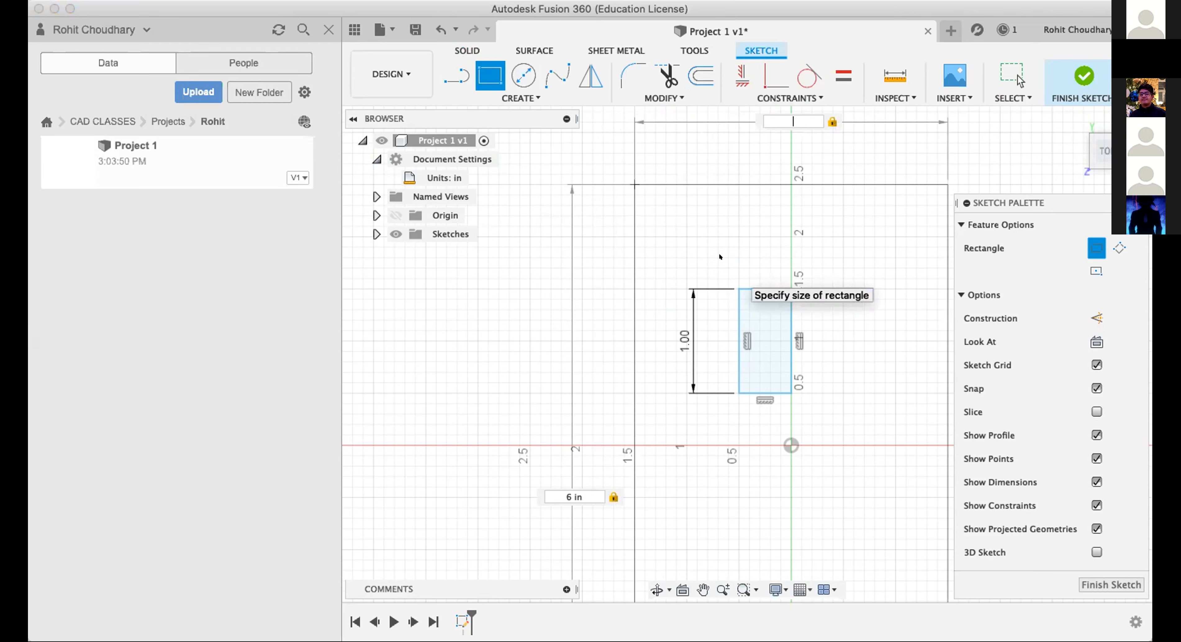
pyautogui.write('1')
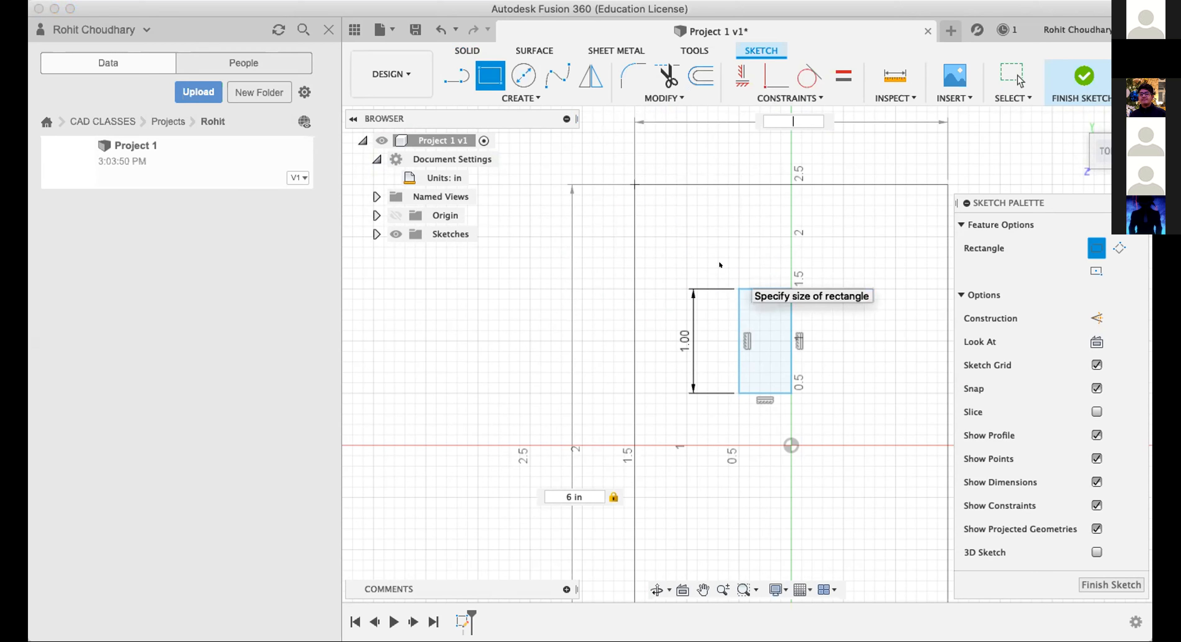
pyautogui.press('Return')
pyautogui.press('Escape')
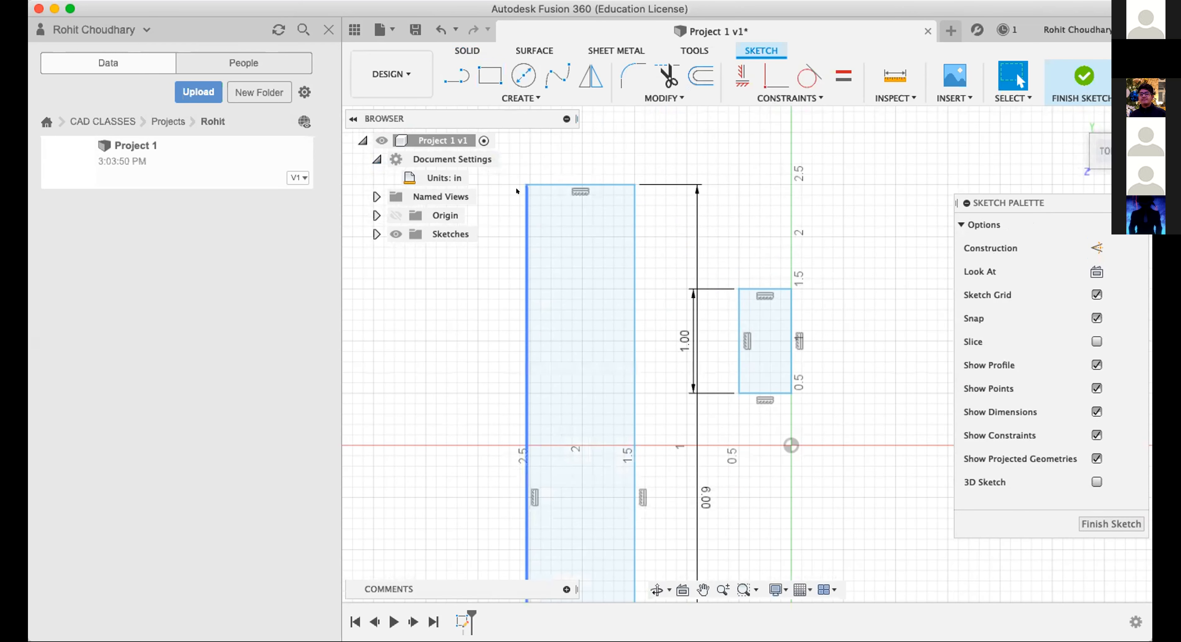
# Delete the 6 in high rectangle with its remaining lines and dimension from the sketch.
pyautogui.click(374, 233)
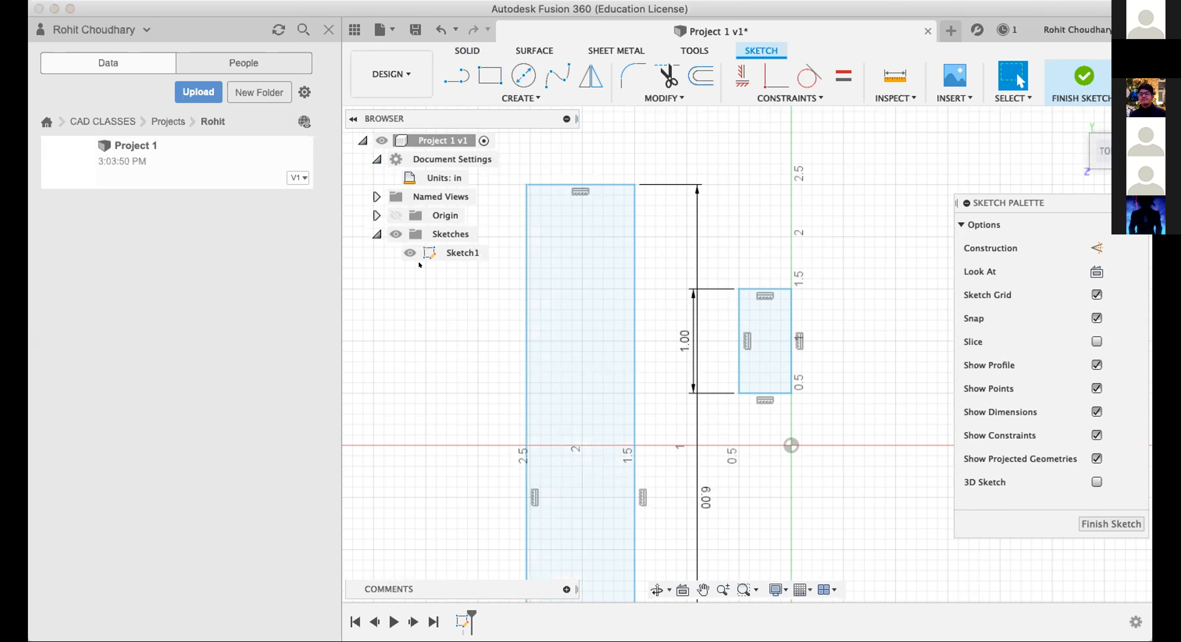
pyautogui.click(605, 268)
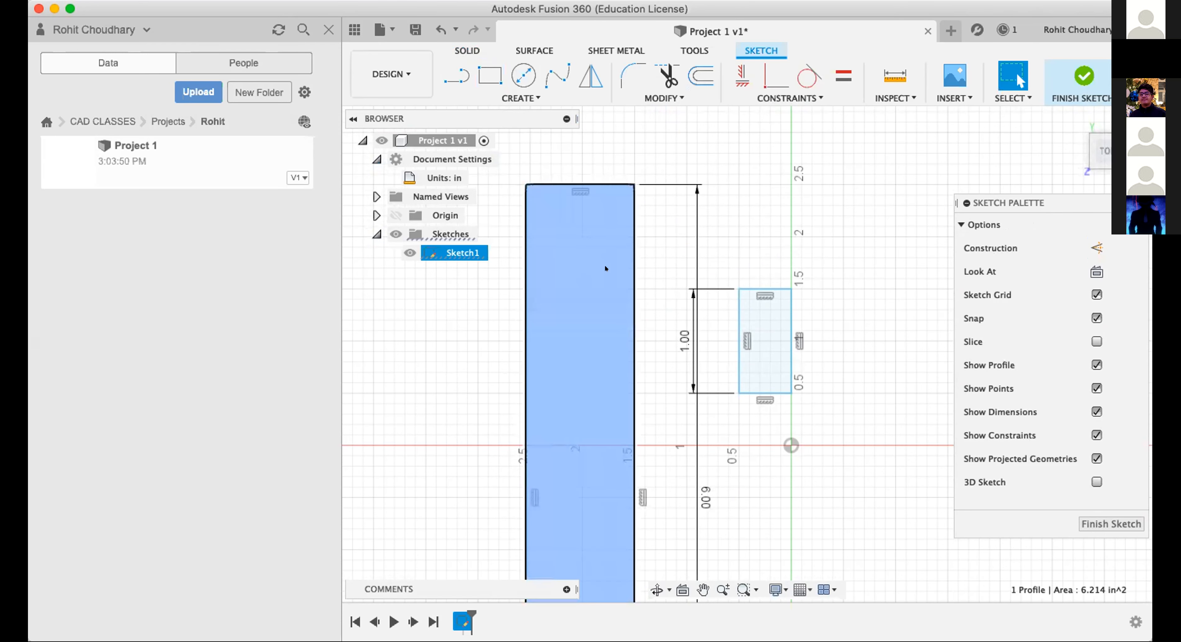
pyautogui.moveTo(503, 154); pyautogui.dragTo(683, 595)
pyautogui.press('Delete')
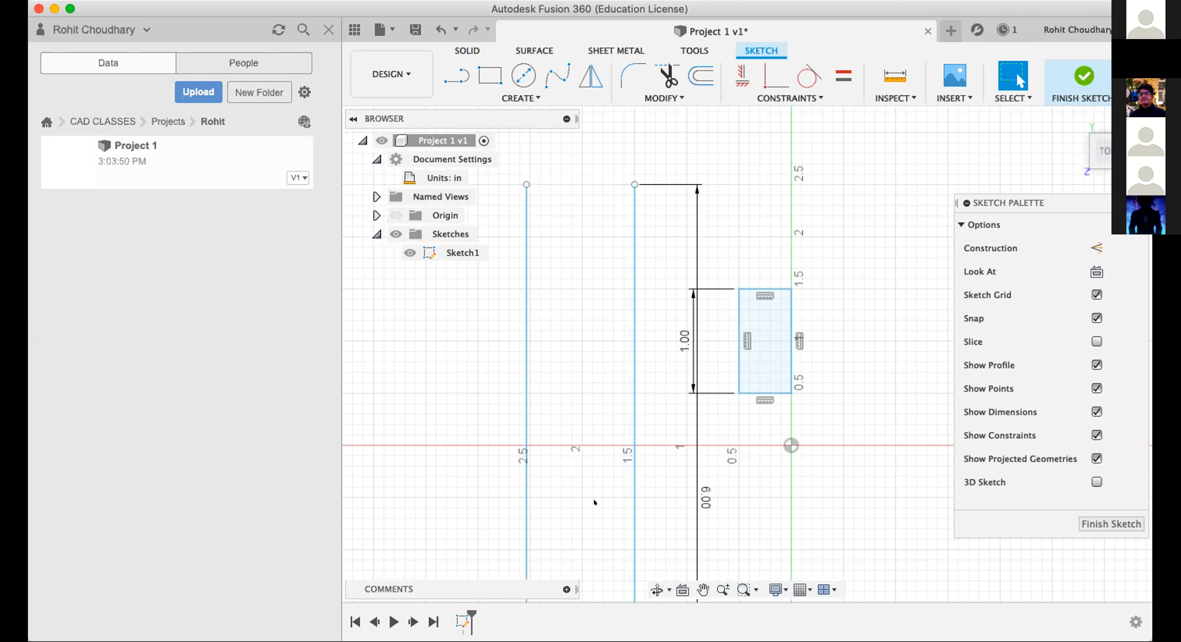
pyautogui.scroll(-5, 593, 500)
pyautogui.scroll(-5, 594, 503)
pyautogui.moveTo(639, 135)
pyautogui.mouseDown()
pyautogui.moveTo(731, 530)
pyautogui.moveTo(756, 532)
pyautogui.mouseUp()
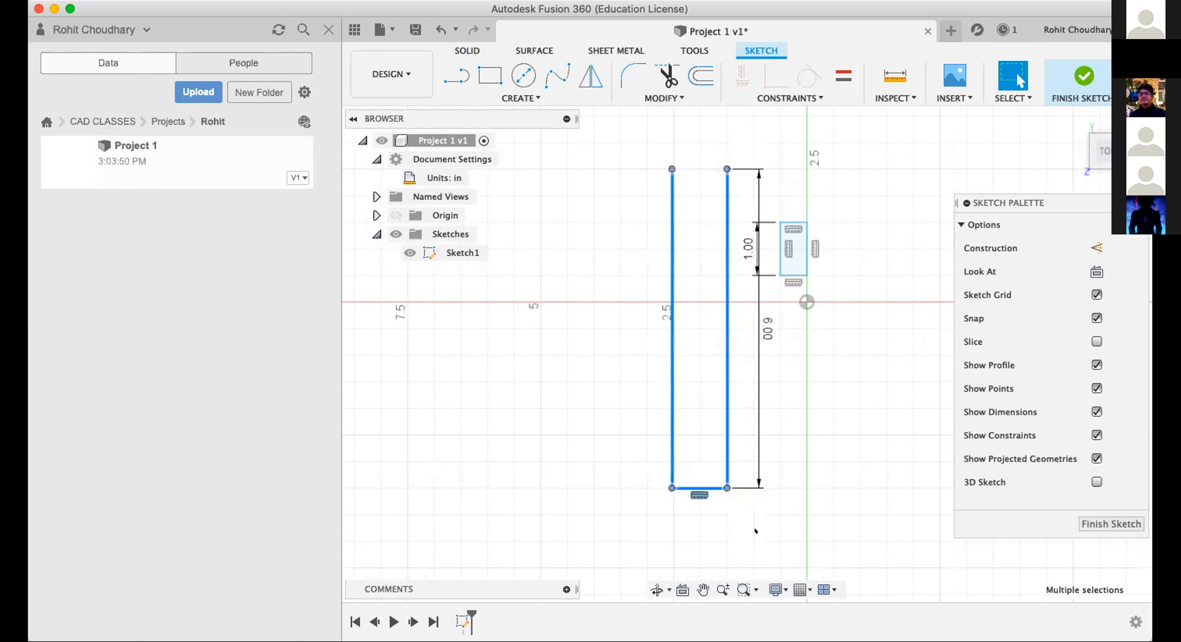
pyautogui.press('Delete')
pyautogui.scroll(2, 630, 481)
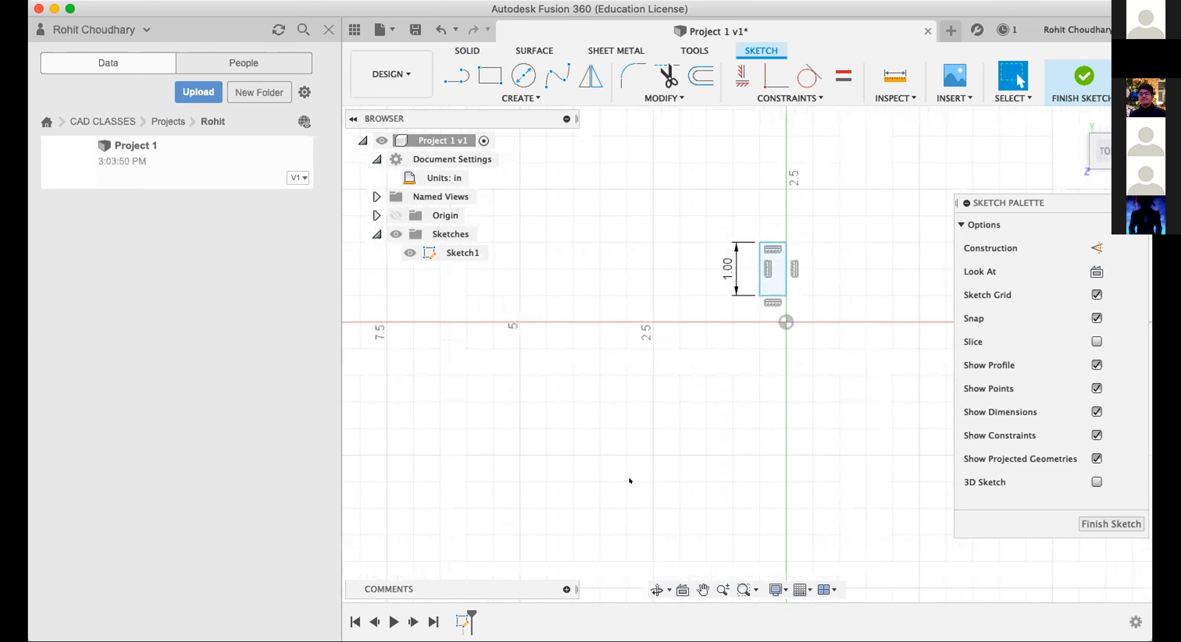
pyautogui.scroll(5, 630, 481)
pyautogui.scroll(2, 630, 481)
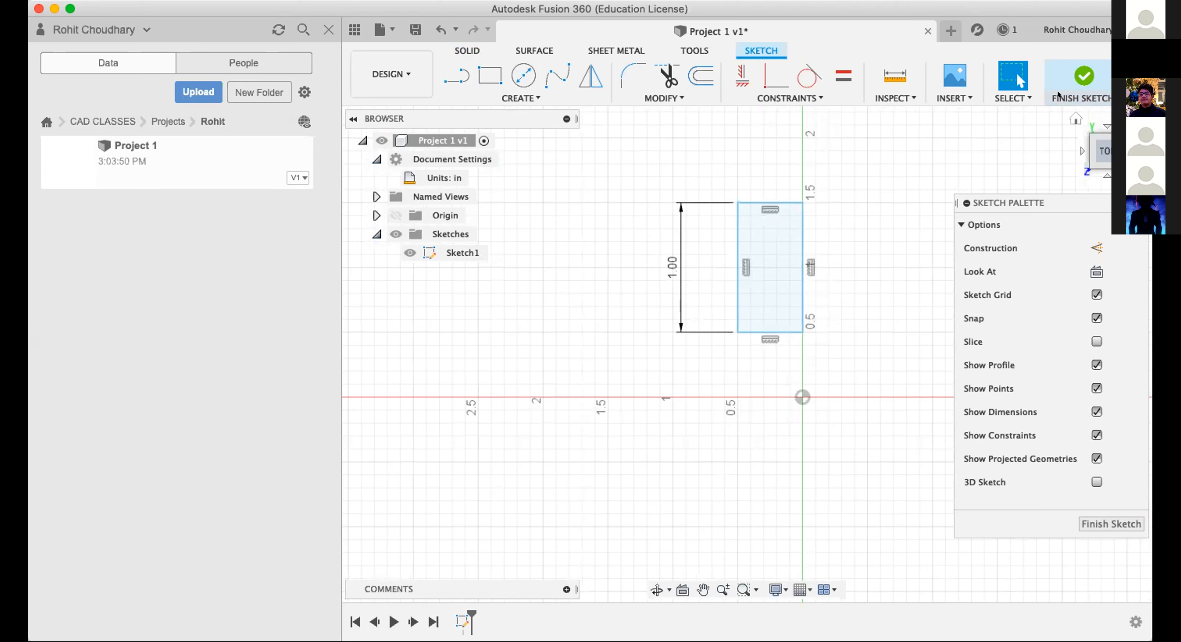
# Finish the sketch and show the rectangle in the home view.
pyautogui.click(1082, 74)
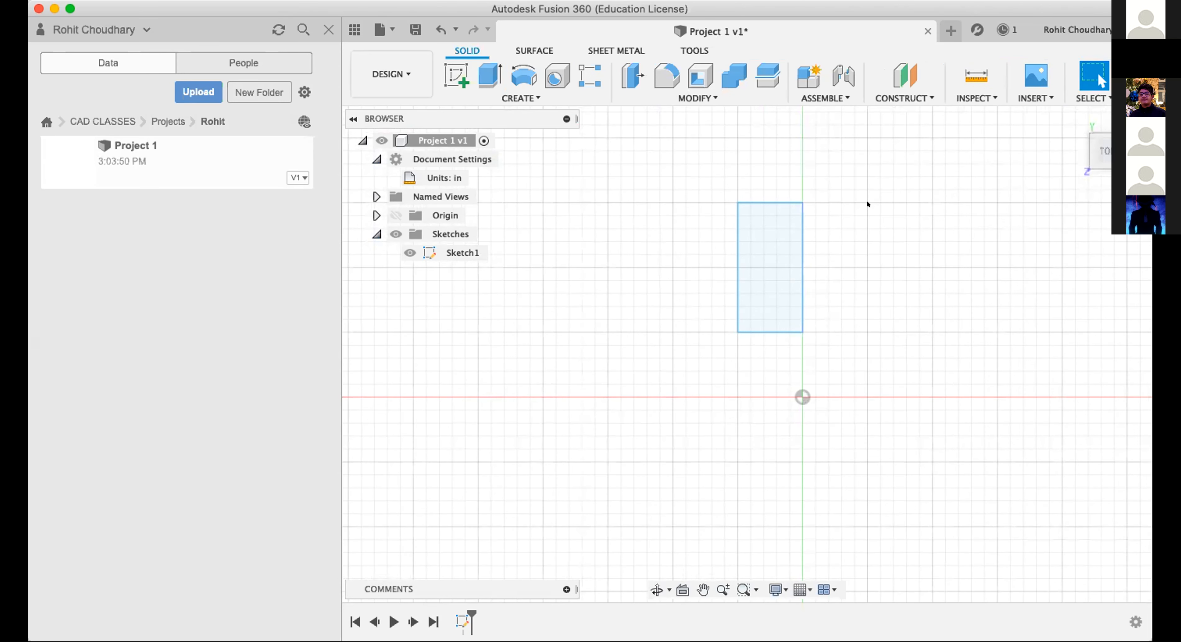
pyautogui.click(1074, 119)
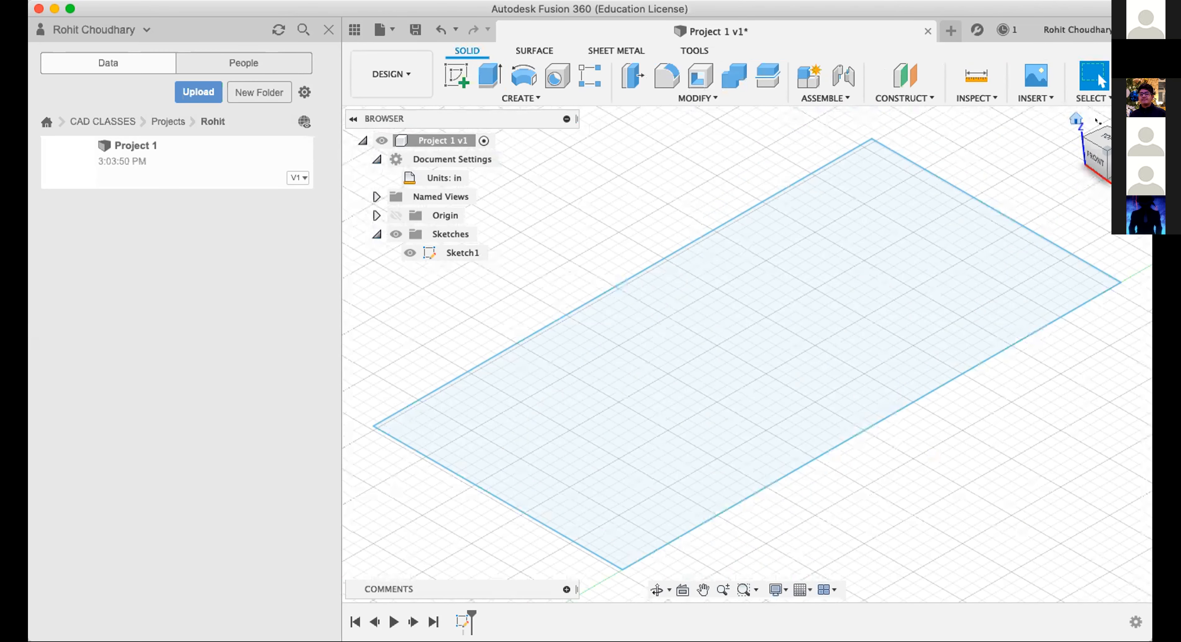
pyautogui.scroll(-5, 894, 293)
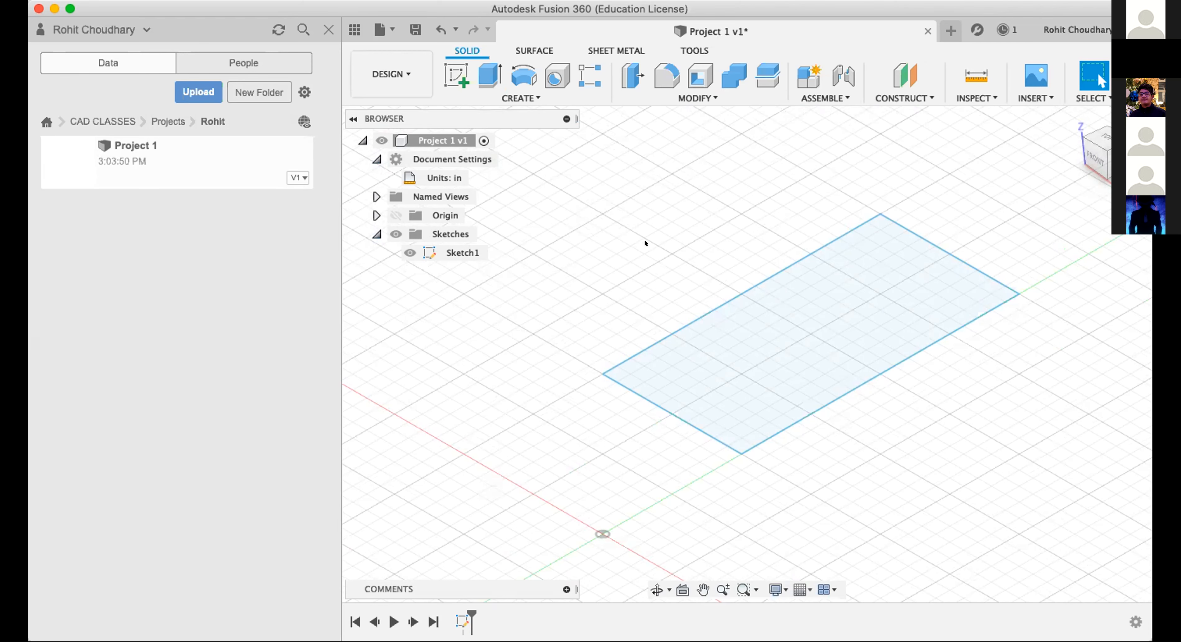
pyautogui.moveTo(908, 417)
pyautogui.mouseDown()
pyautogui.moveTo(897, 577)
pyautogui.moveTo(516, 429)
pyautogui.mouseUp()
pyautogui.click(604, 195)
pyautogui.click(767, 354)
pyautogui.click(595, 329)
pyautogui.moveTo(579, 231); pyautogui.dragTo(591, 173)
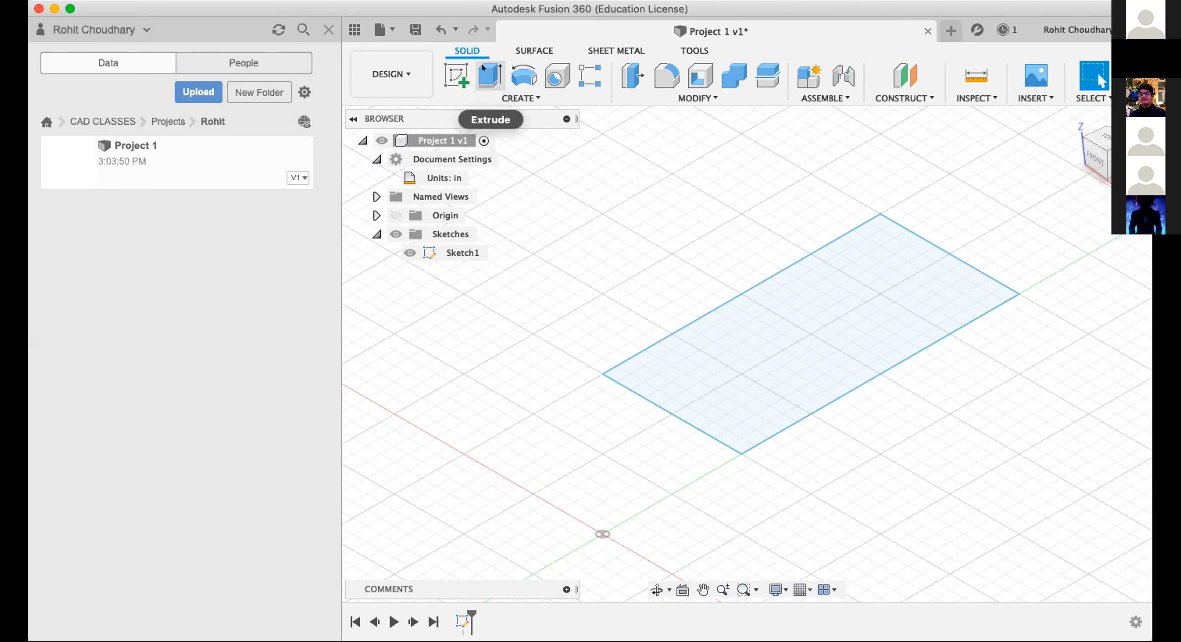
# Extrude the rectangle profile upward by 1 in as a new body.
pyautogui.moveTo(482, 68)
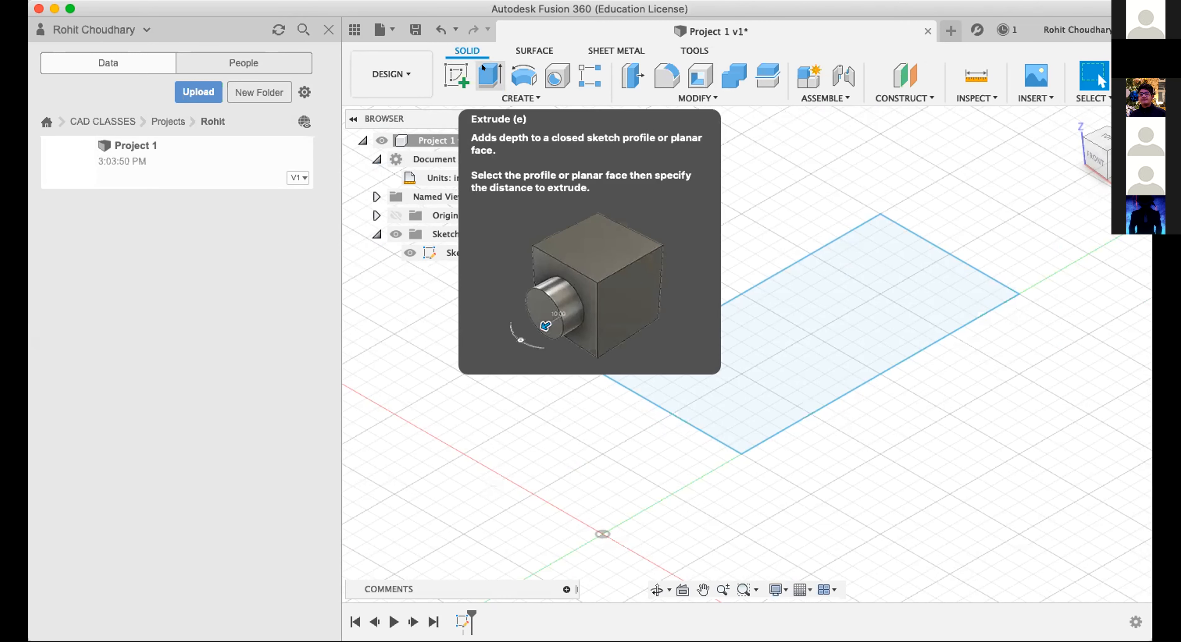
pyautogui.click(804, 317)
pyautogui.scroll(5, 619, 194)
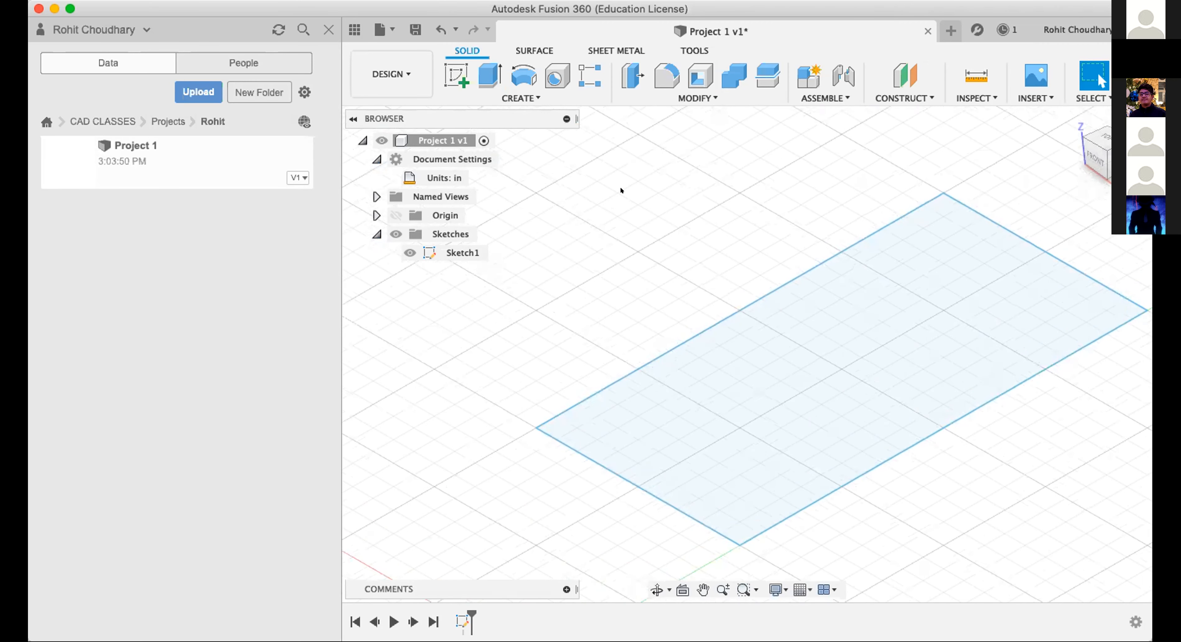
pyautogui.scroll(-5, 655, 204)
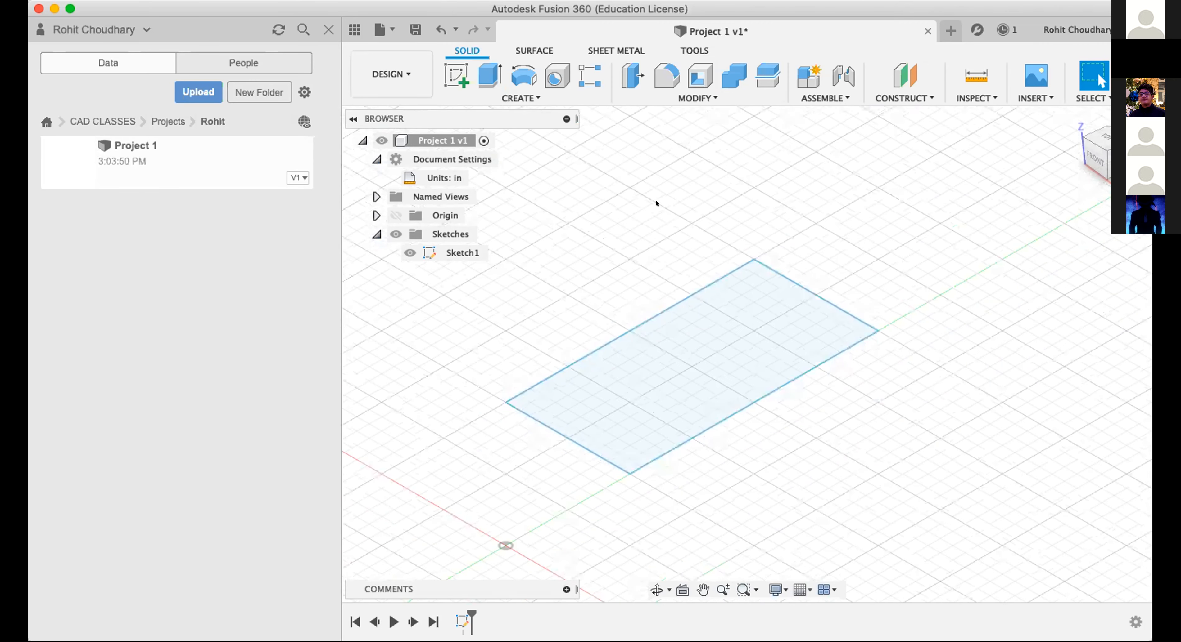
pyautogui.click(491, 78)
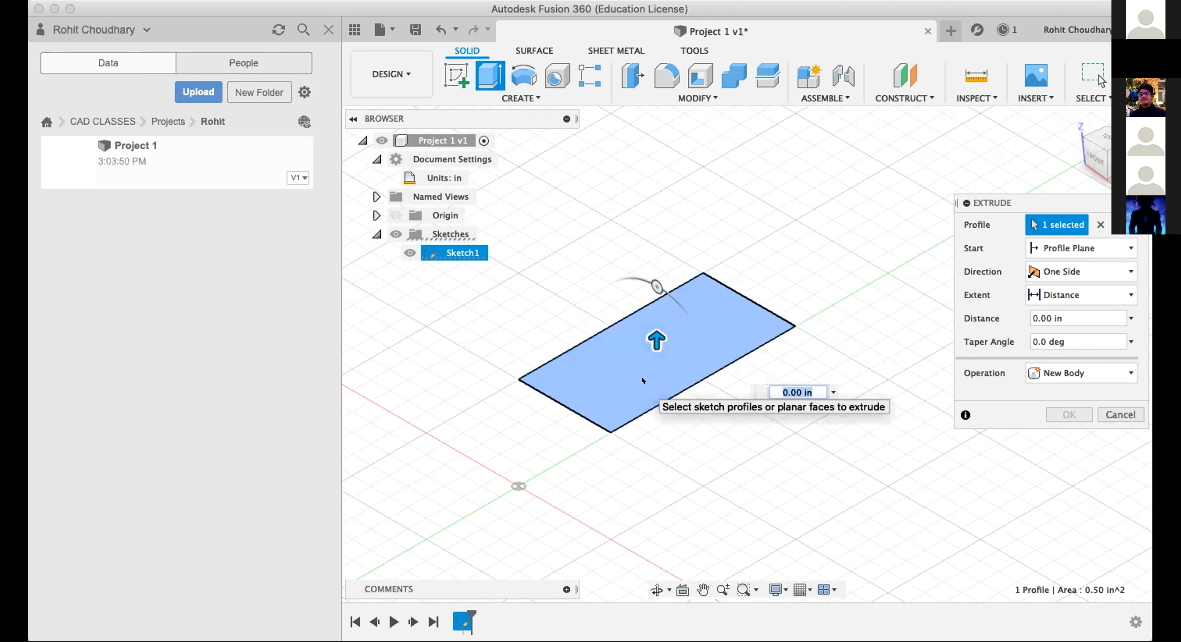
pyautogui.moveTo(648, 333); pyautogui.dragTo(657, 211)
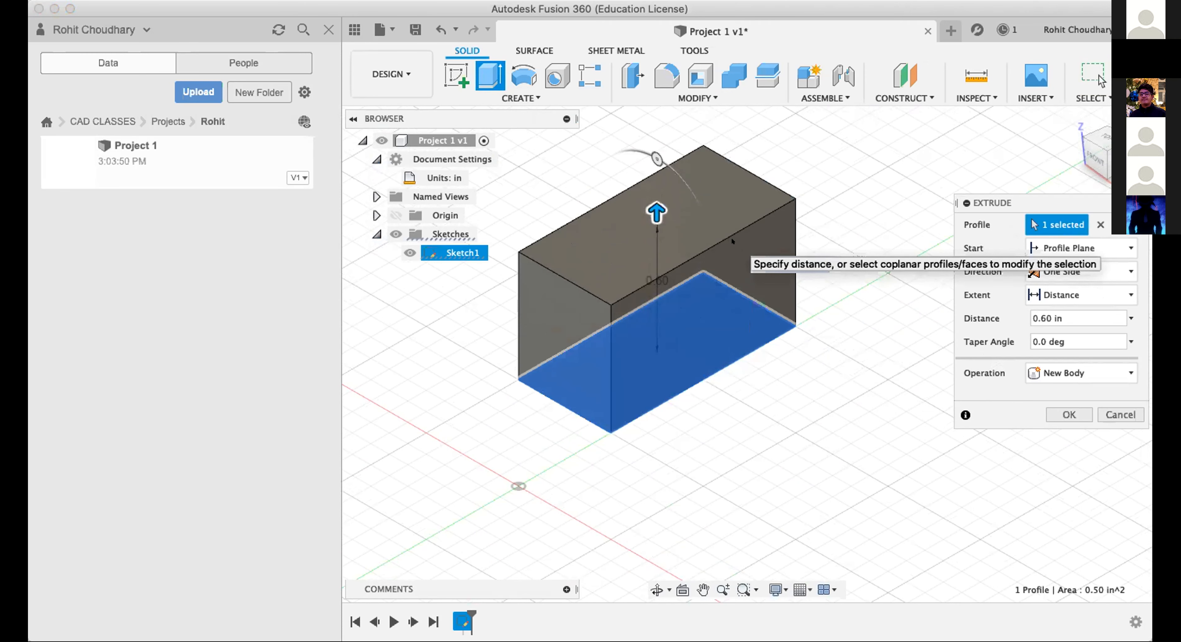
pyautogui.write('1')
pyautogui.press('Return')
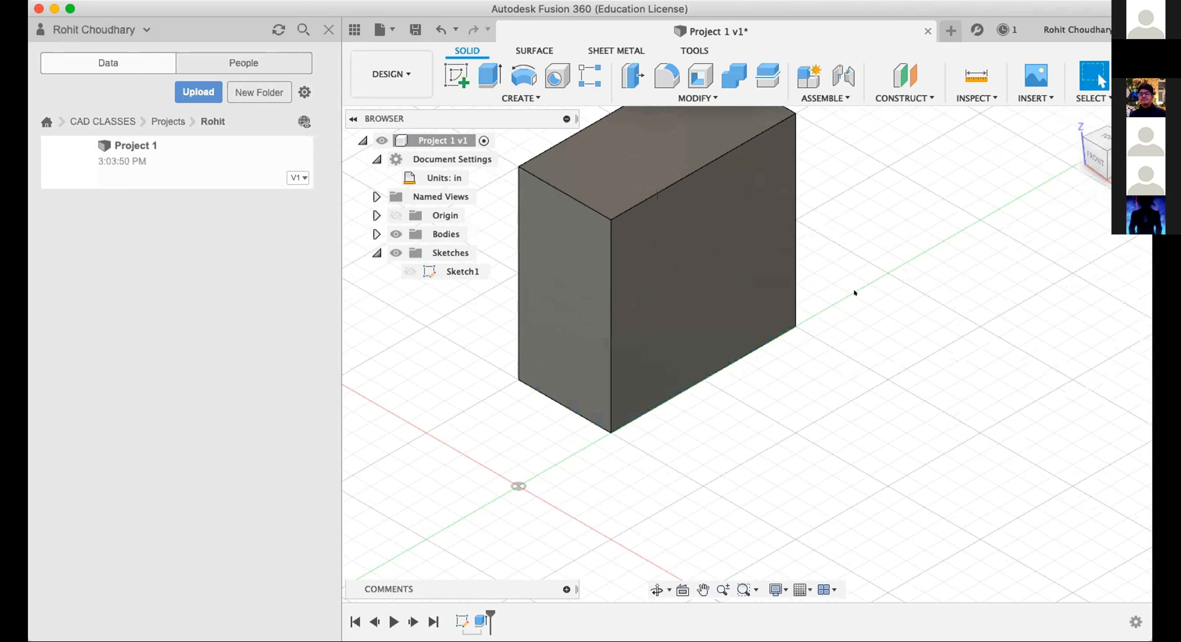
# Examine the extruded block at different zoom levels and from below, and return to the home view.
pyautogui.scroll(3, 854, 308)
pyautogui.scroll(3, 794, 390)
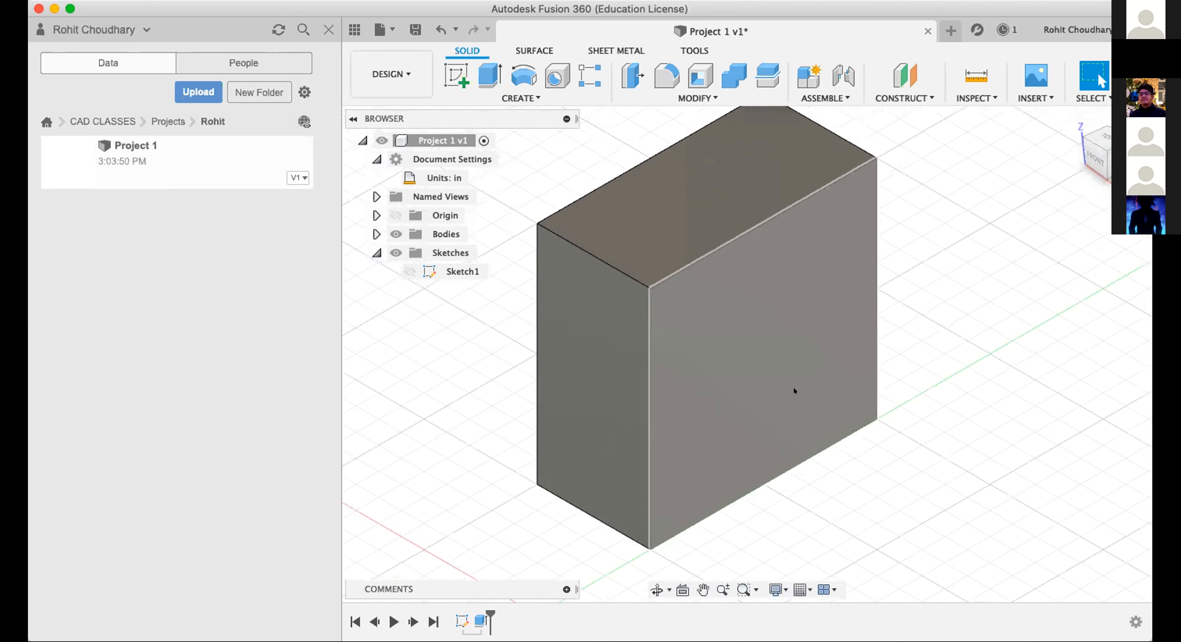
pyautogui.scroll(-4, 781, 380)
pyautogui.scroll(-2, 781, 380)
pyautogui.scroll(4, 796, 438)
pyautogui.scroll(2, 832, 407)
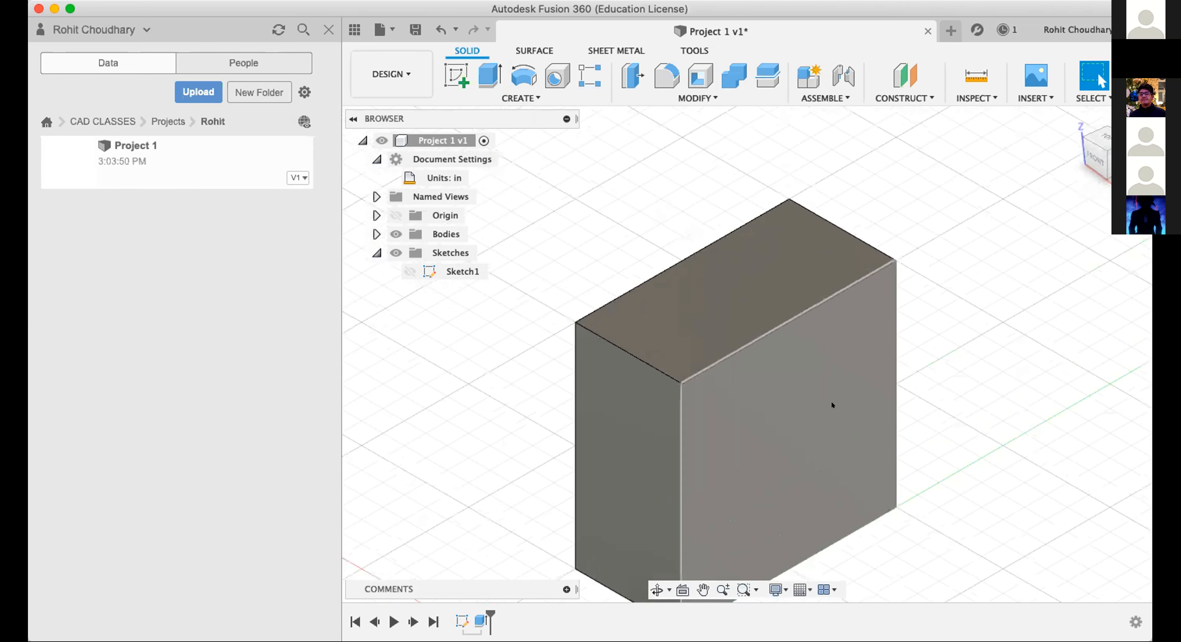
pyautogui.scroll(-5, 830, 400)
pyautogui.scroll(3, 755, 407)
pyautogui.scroll(-3, 754, 406)
pyautogui.scroll(5, 807, 393)
pyautogui.scroll(-4, 806, 393)
pyautogui.scroll(4, 670, 267)
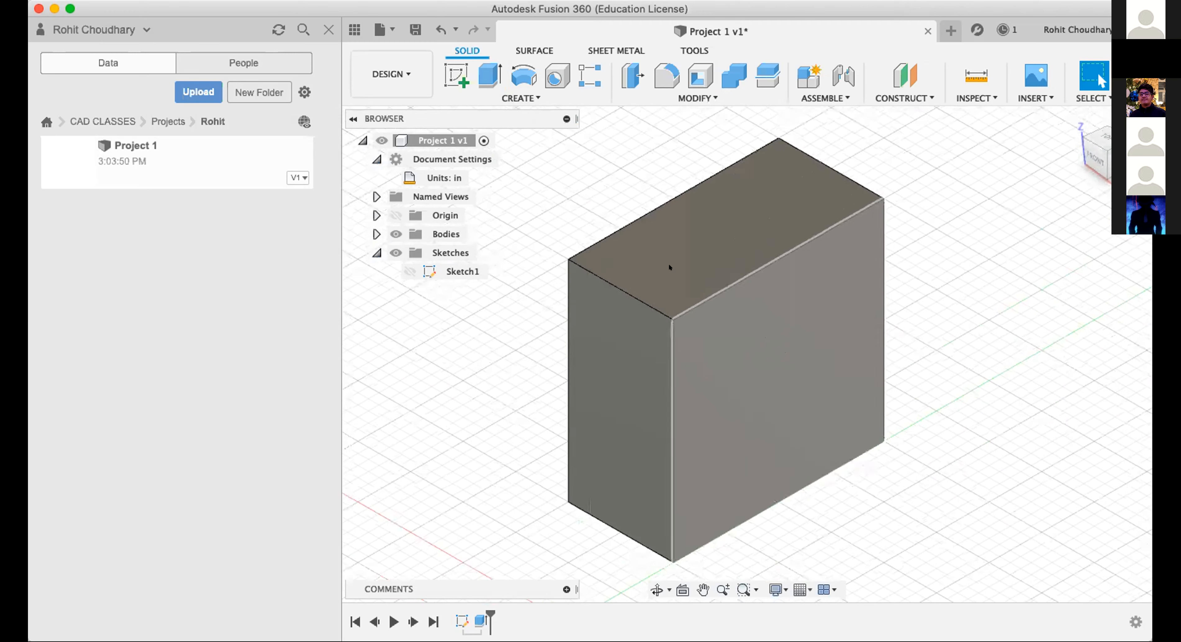
pyautogui.click(1106, 170)
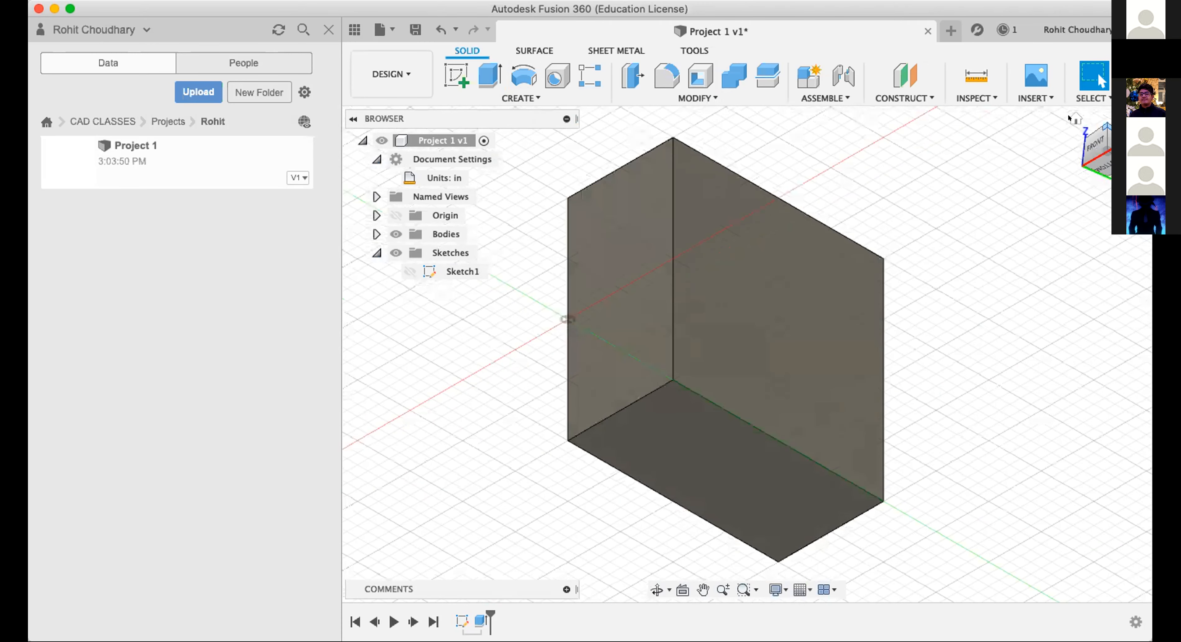
pyautogui.click(1069, 119)
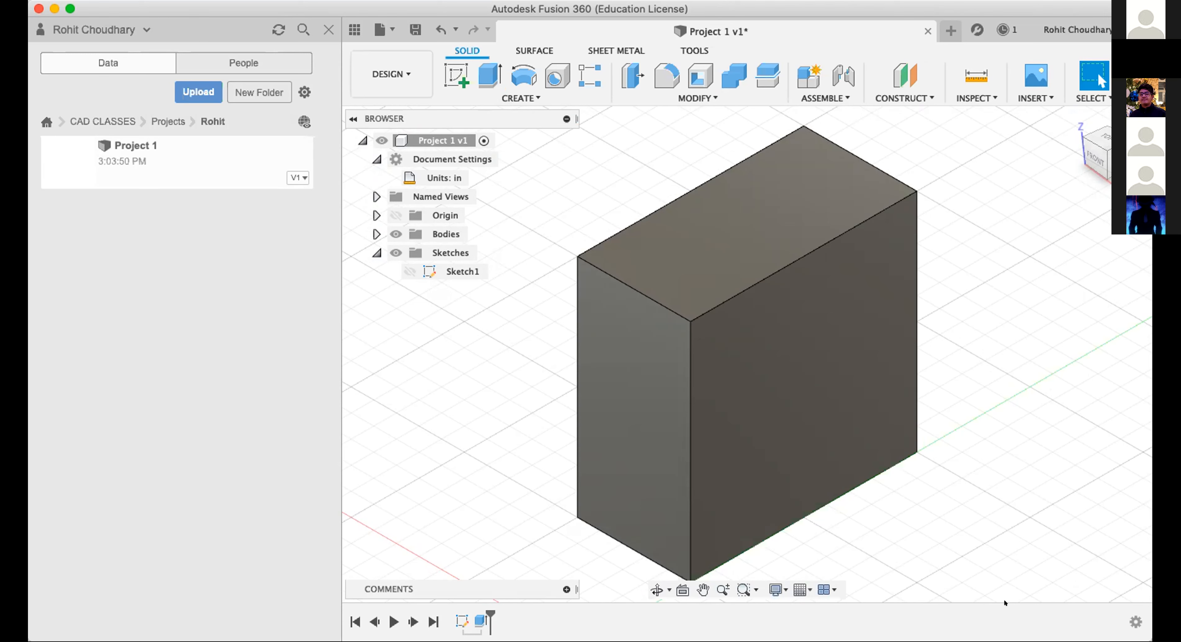
pyautogui.click(906, 342)
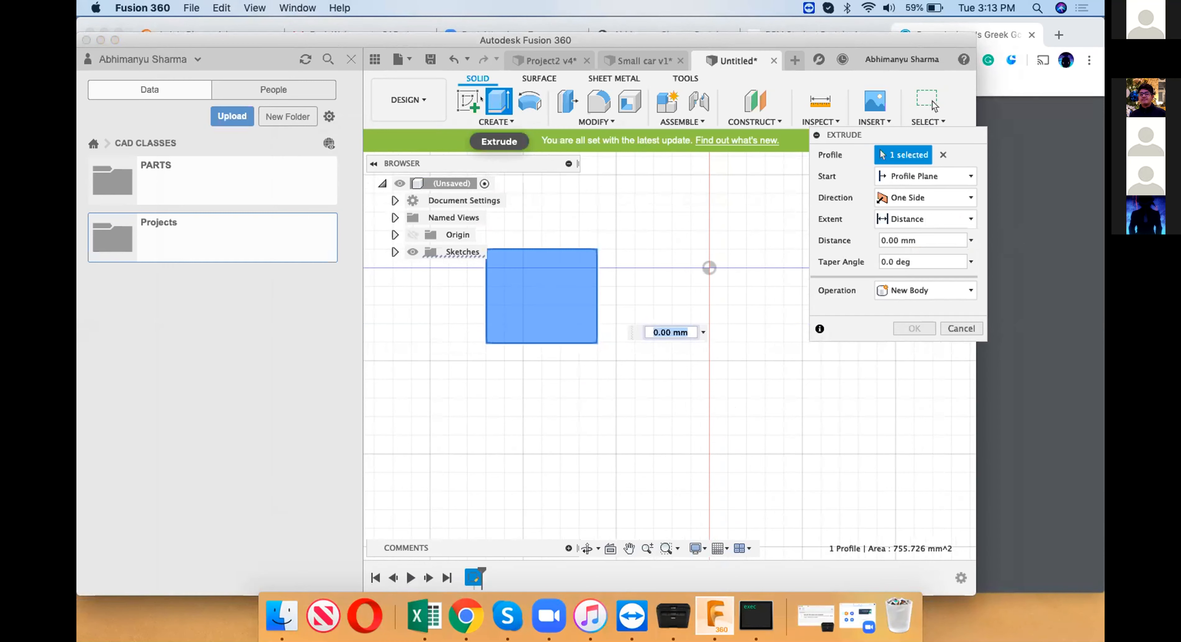
pyautogui.click(501, 106)
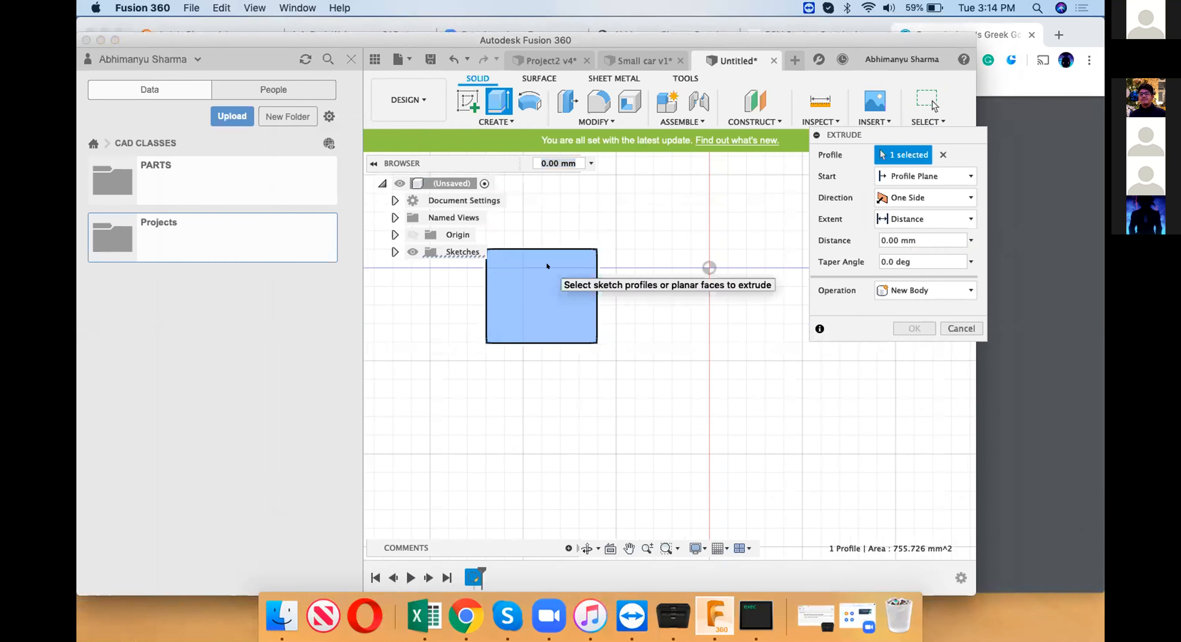
pyautogui.click(946, 334)
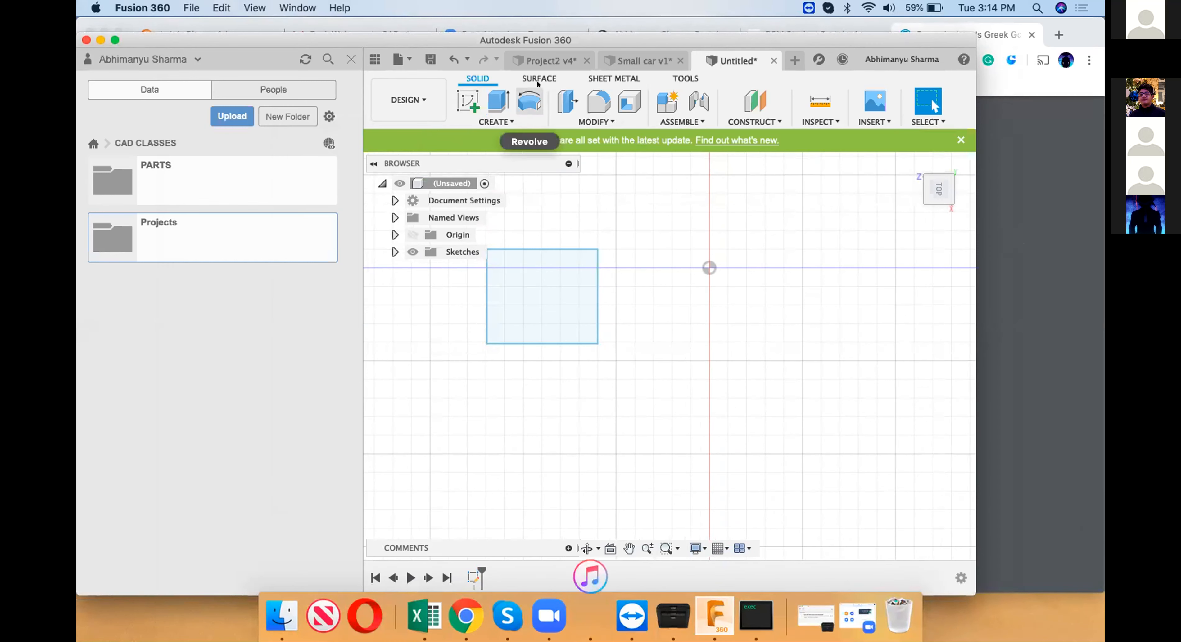
pyautogui.press('XF86AudioRaiseVolume')
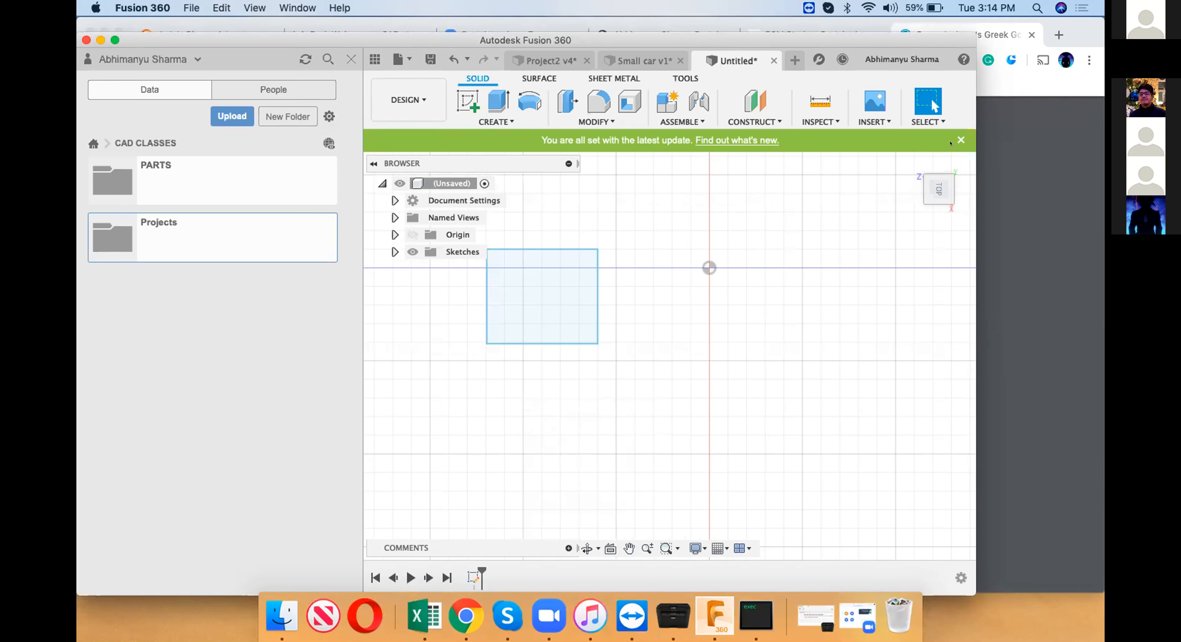
pyautogui.rightClick(945, 186)
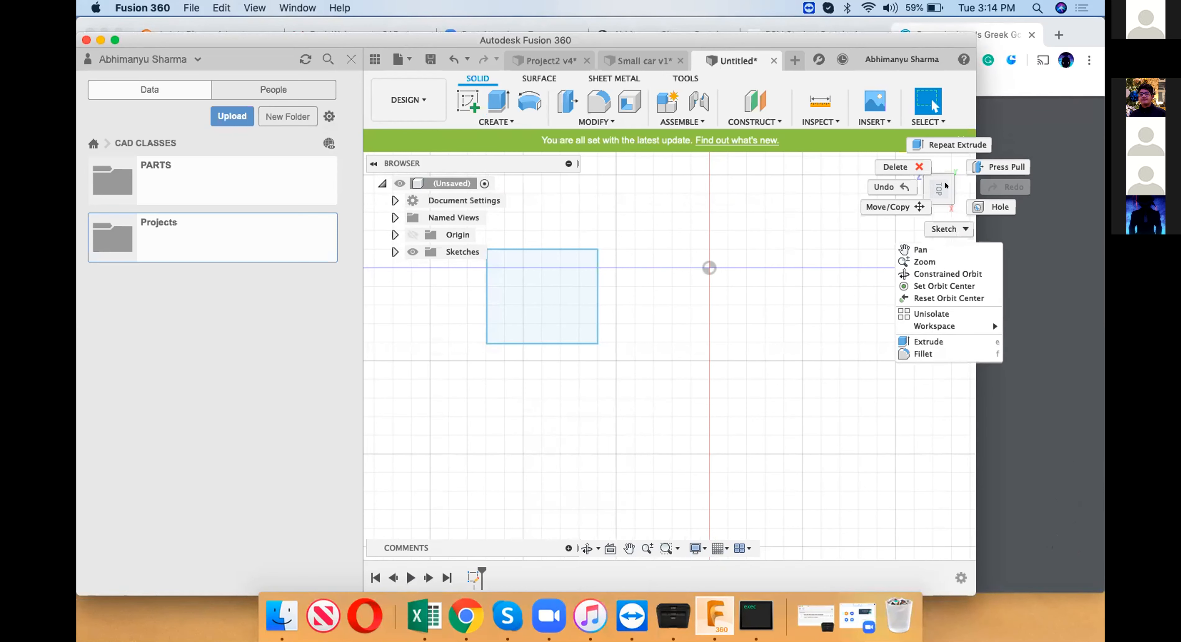
# Extrude the rectangle profile upward by 20 in as a new body.
pyautogui.click(945, 186)
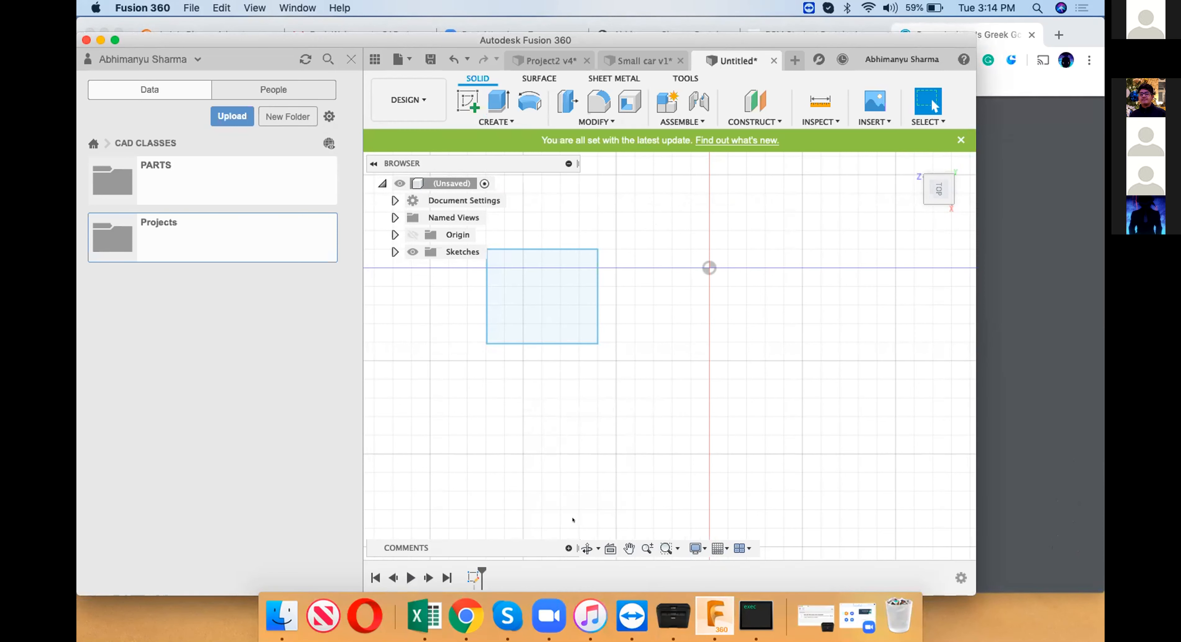
pyautogui.click(586, 549)
pyautogui.moveTo(713, 316); pyautogui.dragTo(923, 188)
pyautogui.press('Escape')
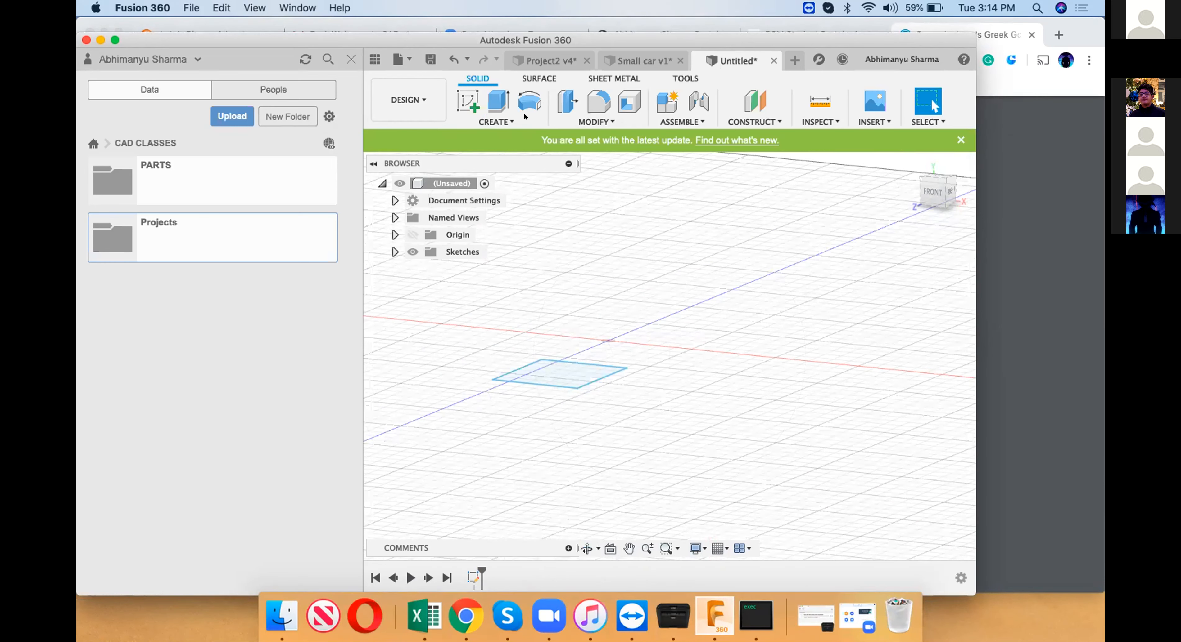
pyautogui.click(492, 97)
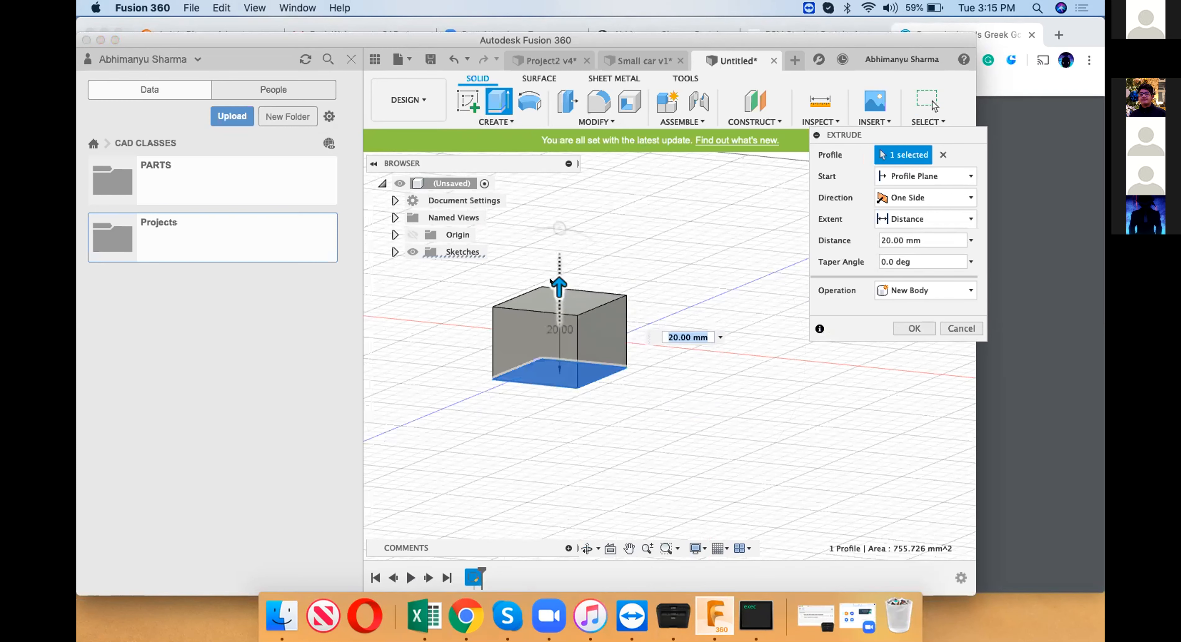
pyautogui.moveTo(560, 228)
pyautogui.mouseDown()
pyautogui.moveTo(594, 301)
pyautogui.moveTo(557, 223)
pyautogui.mouseUp()
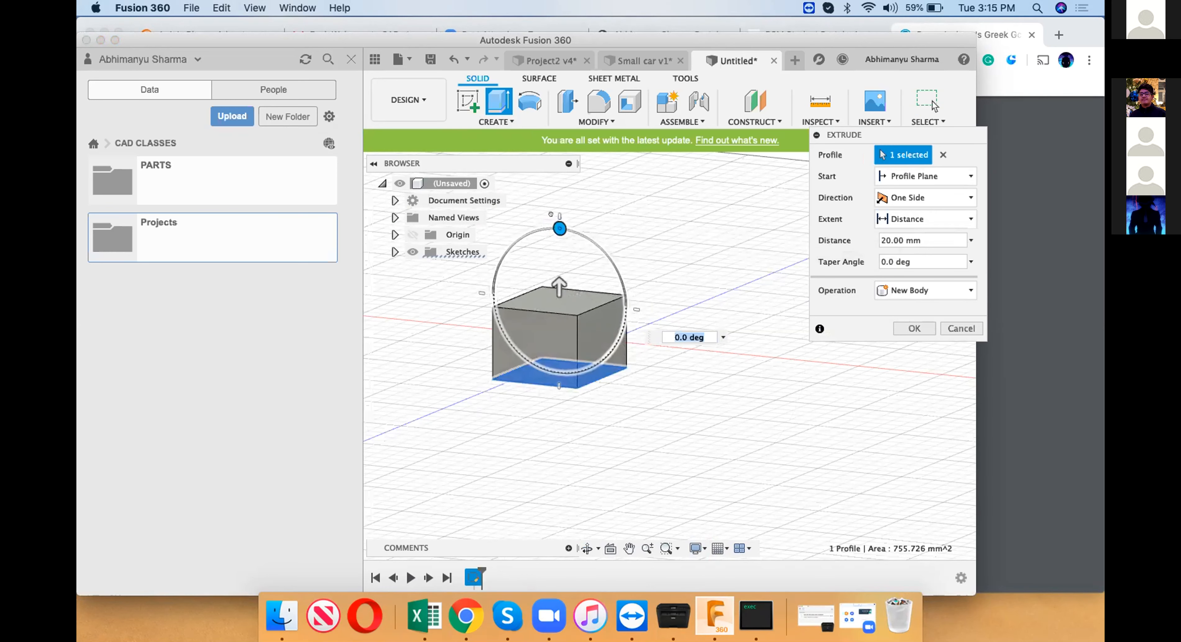
pyautogui.click(913, 234)
pyautogui.press('BackSpace')
pyautogui.press('BackSpace')
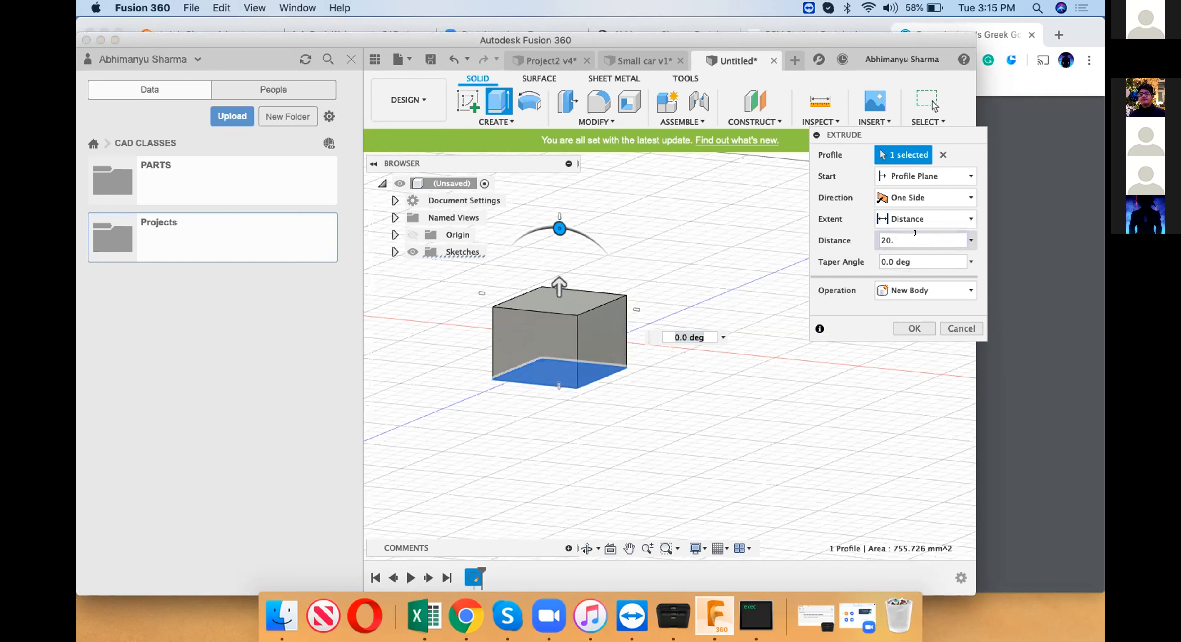
pyautogui.press('BackSpace')
pyautogui.write('in')
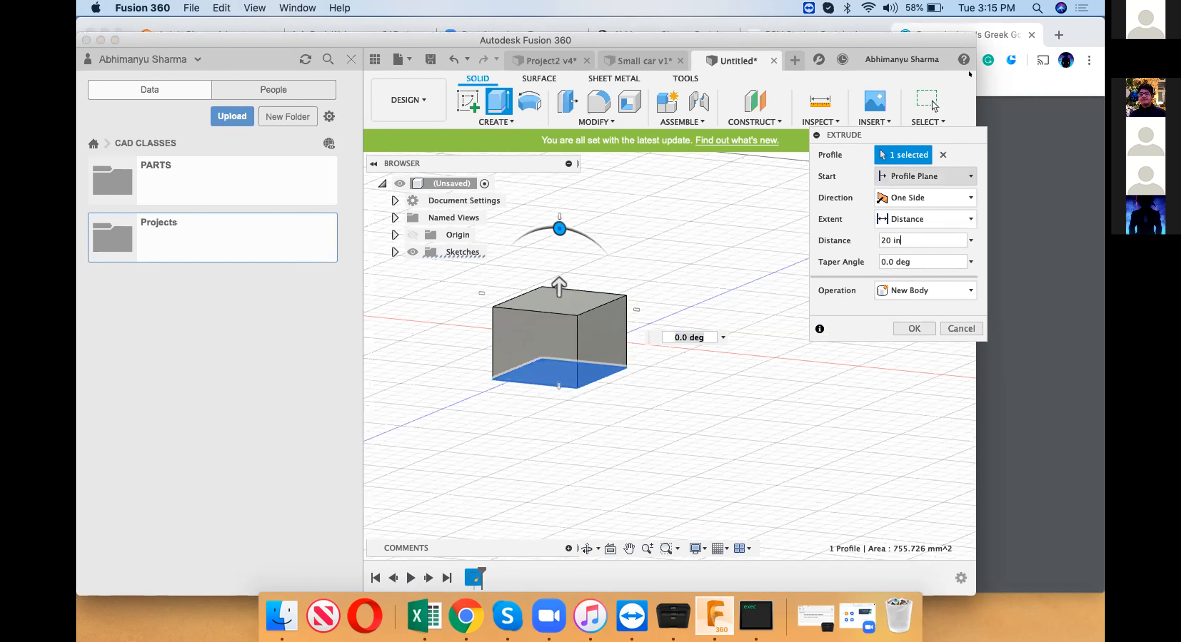
pyautogui.click(914, 328)
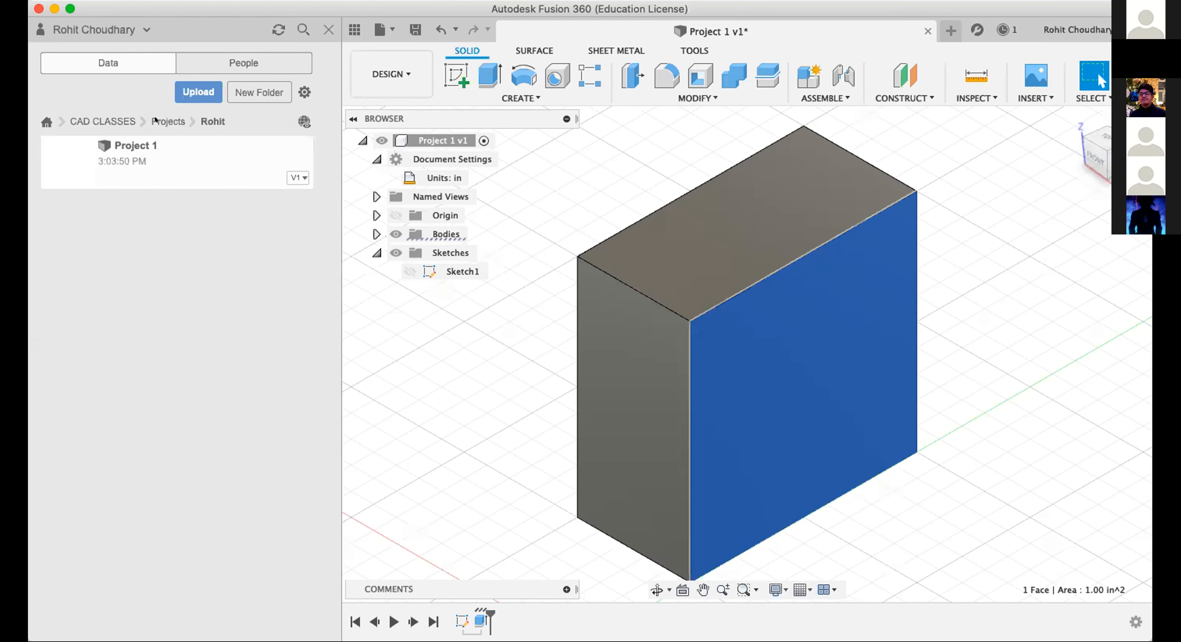
# Look through the class's Projects folder, checking the saved files in two of the student folders.
pyautogui.click(155, 120)
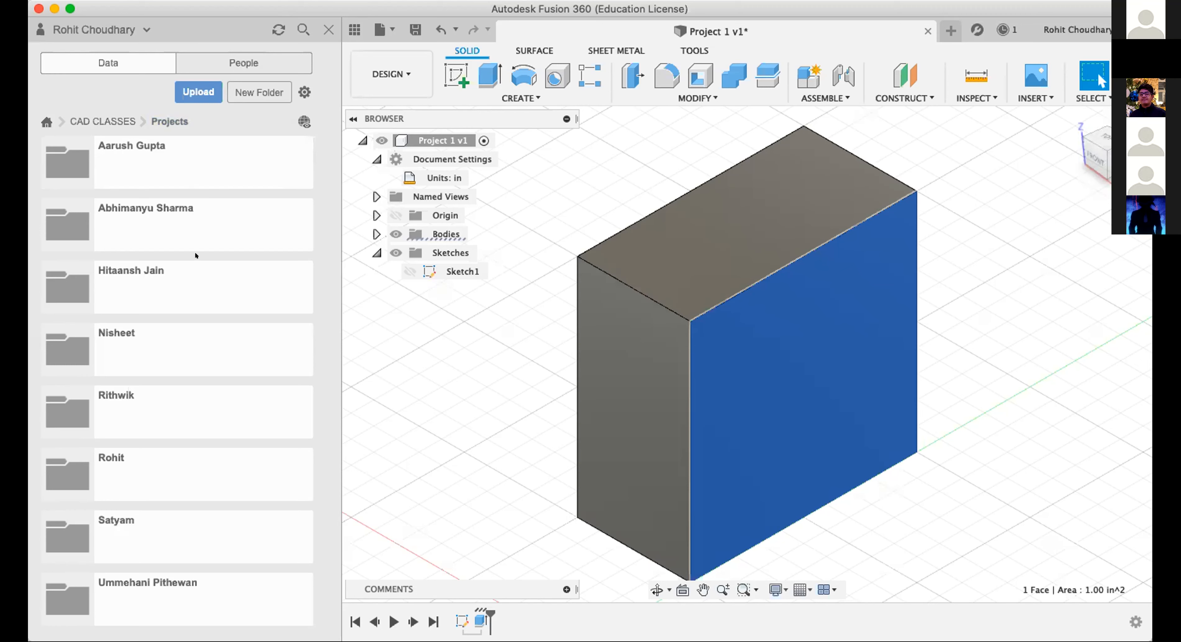
pyautogui.click(195, 179)
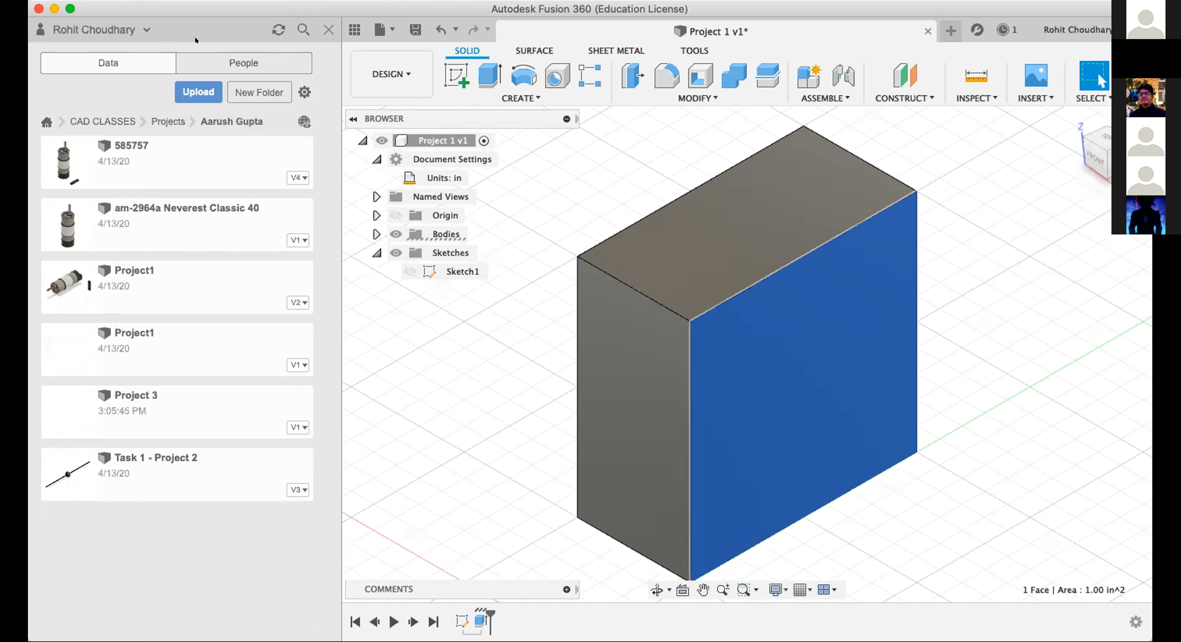
pyautogui.click(169, 119)
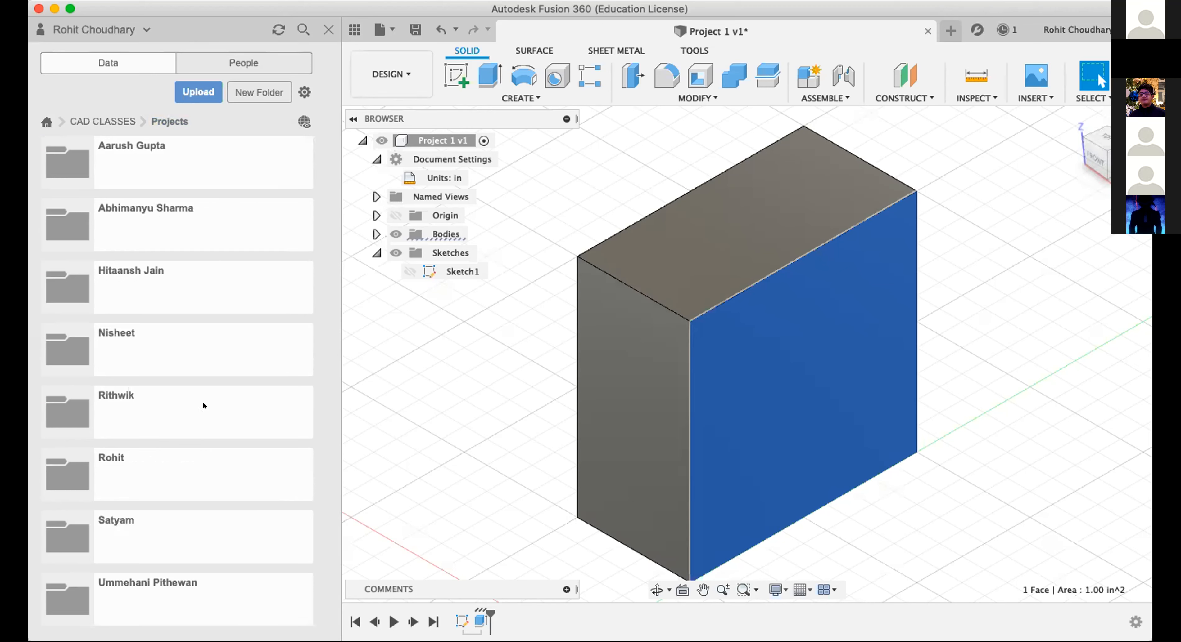
pyautogui.click(165, 351)
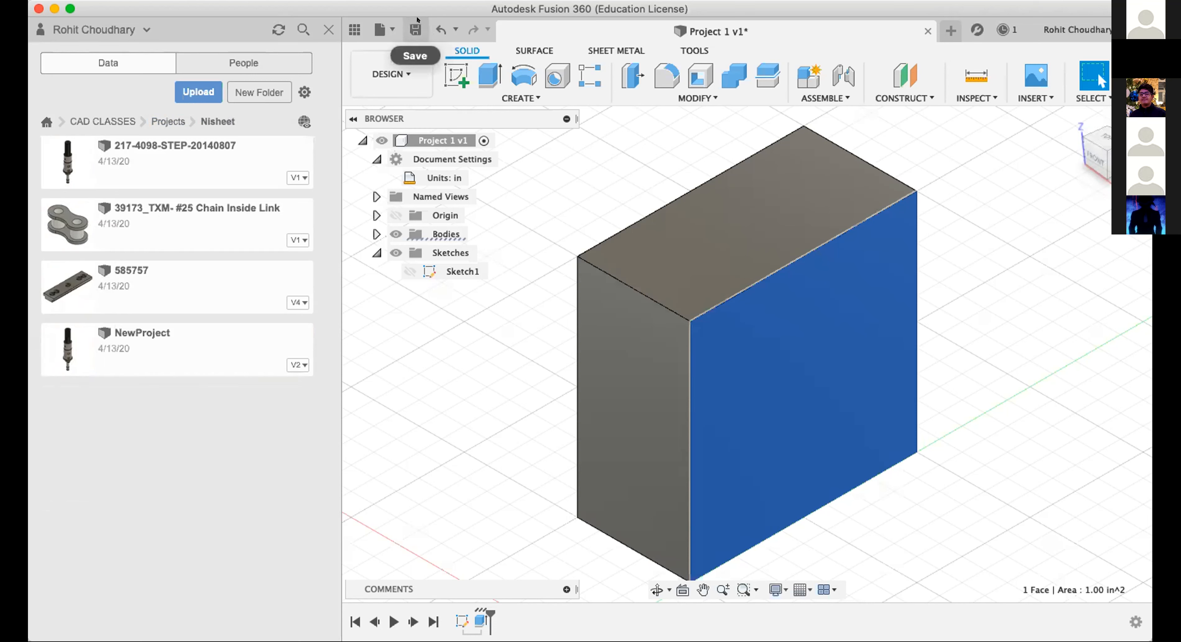
# Return to the own project folder and save the Project 1 block as a new version described as User Saved.
pyautogui.click(96, 120)
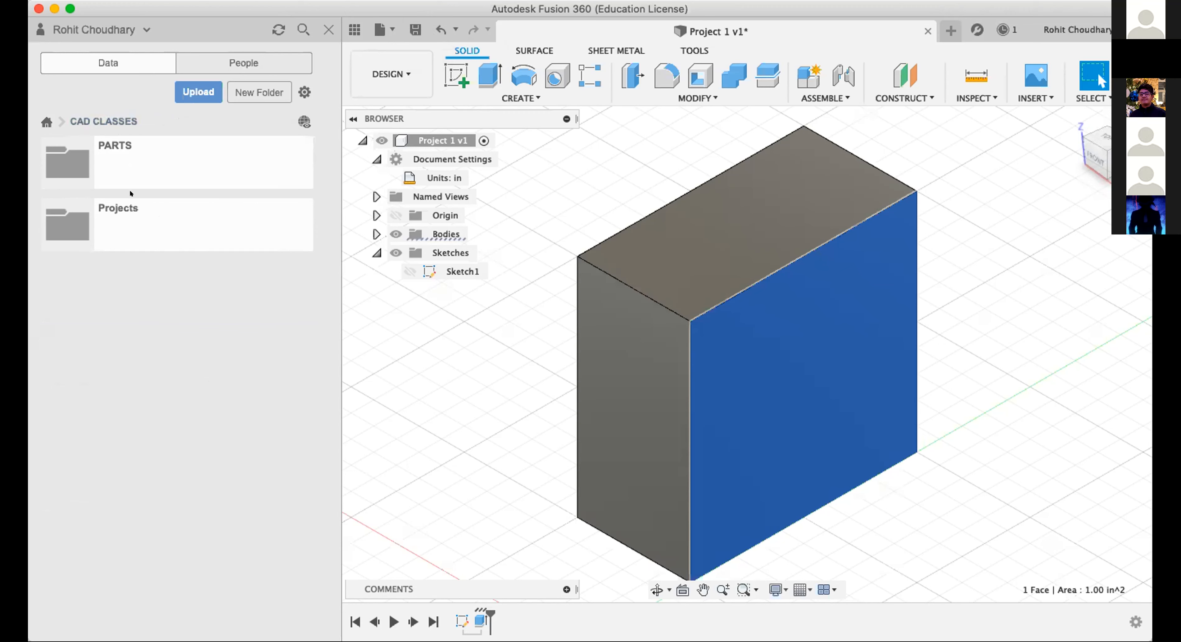
pyautogui.click(142, 218)
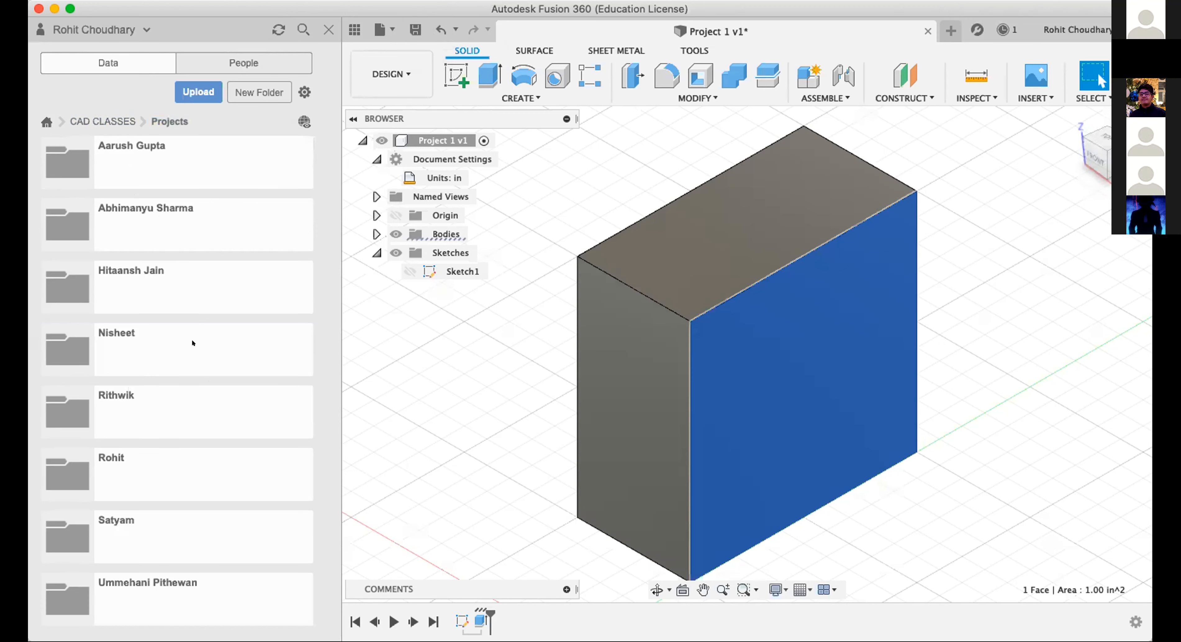
pyautogui.click(142, 479)
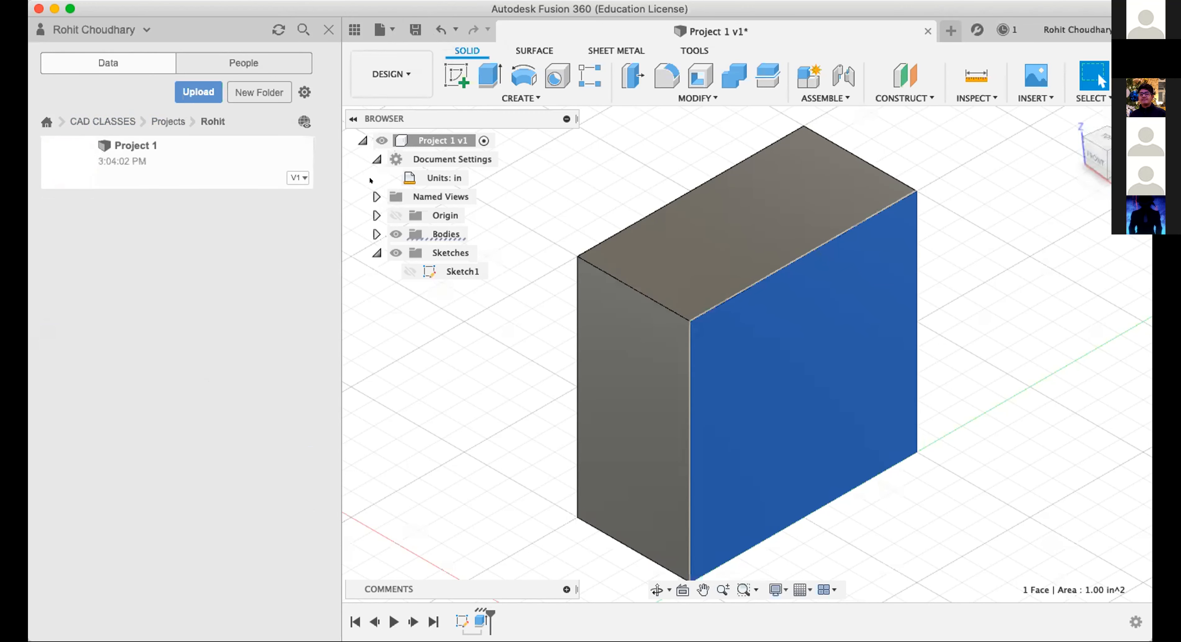
pyautogui.click(415, 30)
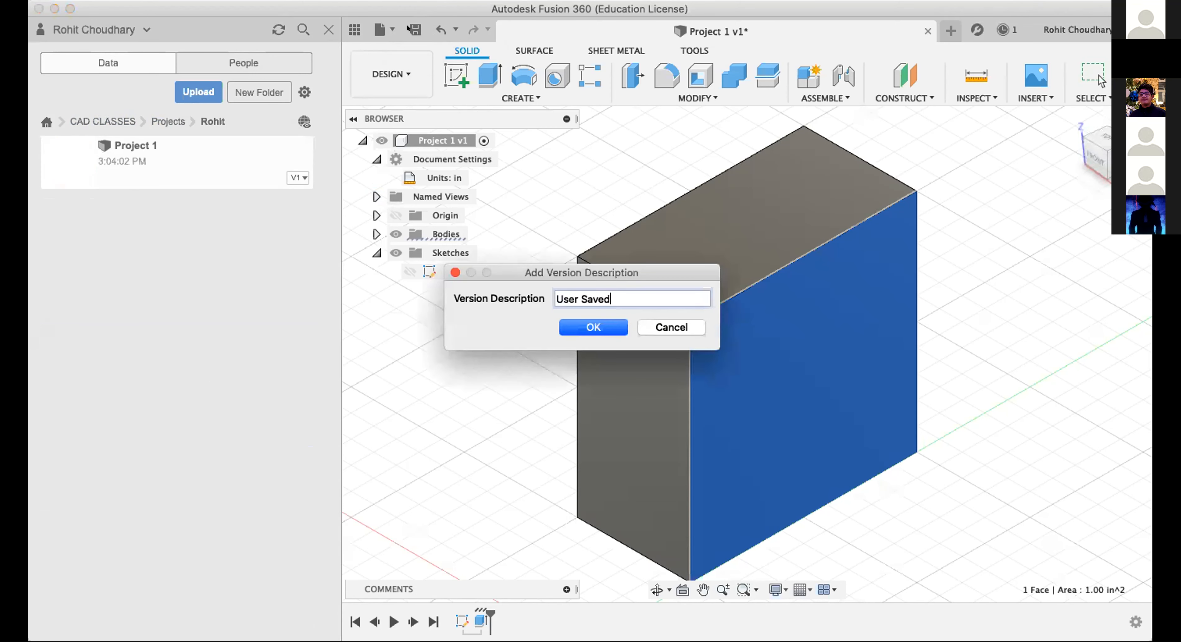
pyautogui.click(591, 324)
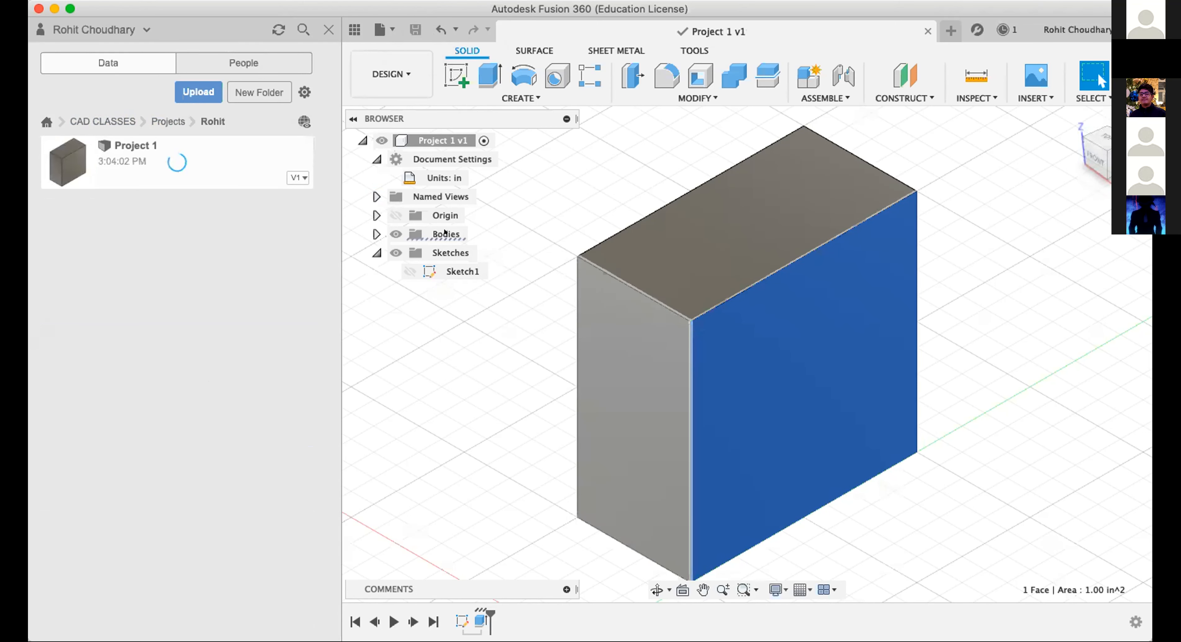
pyautogui.click(569, 190)
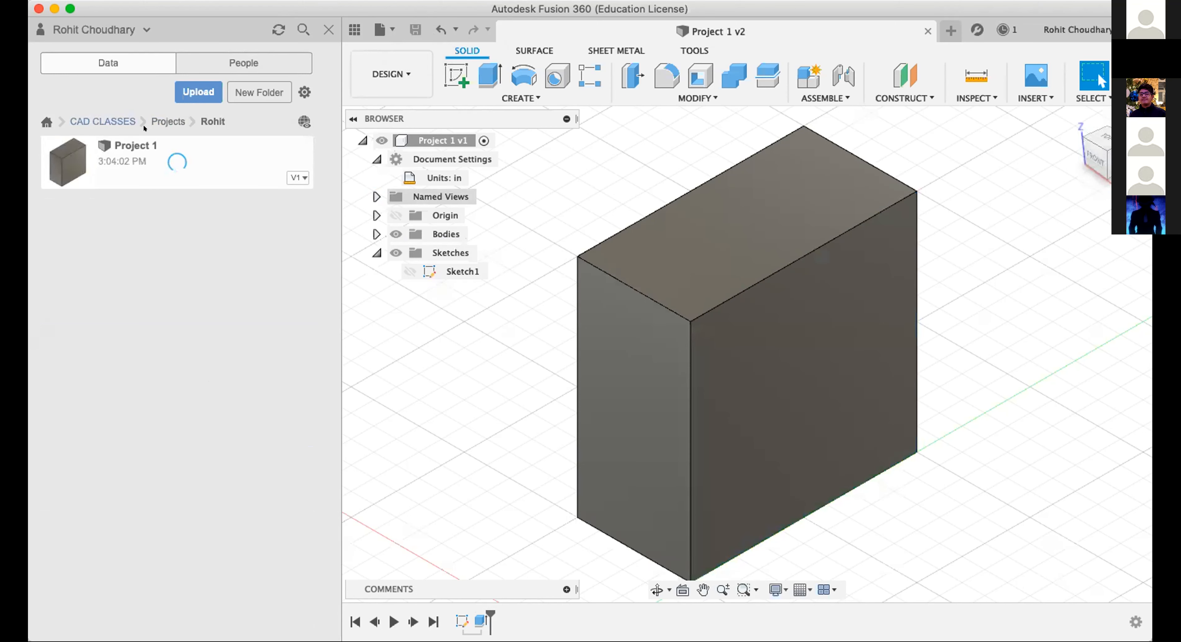
# Open Project 3 from the student folder containing First Project and Project Two, view its block, and close it.
pyautogui.click(167, 121)
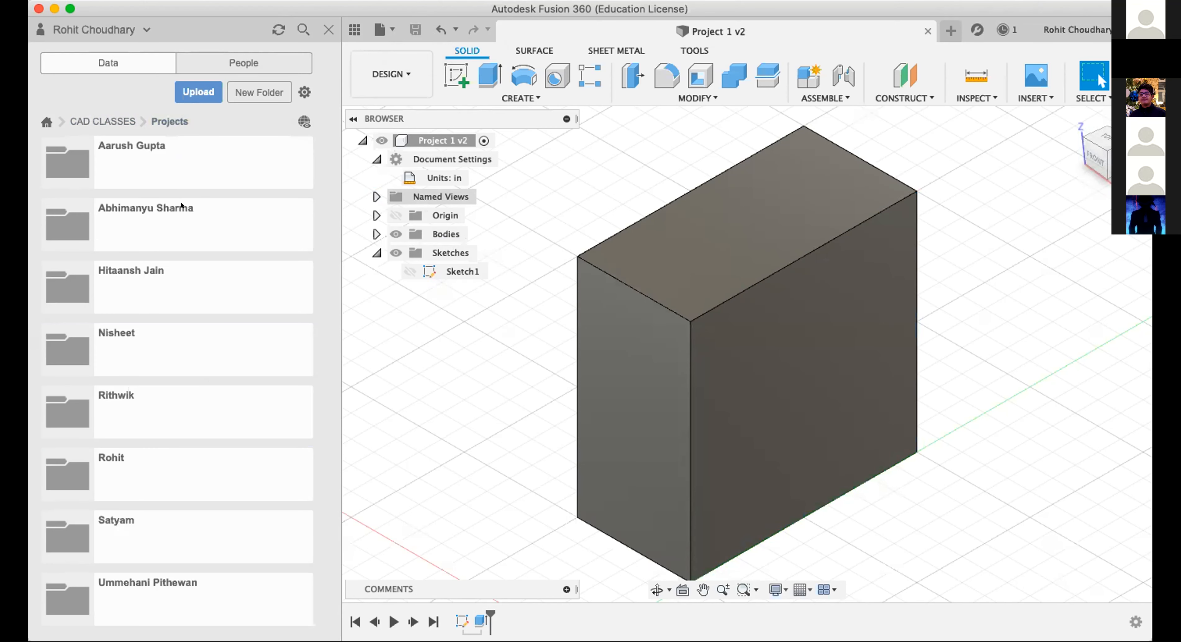
pyautogui.click(142, 389)
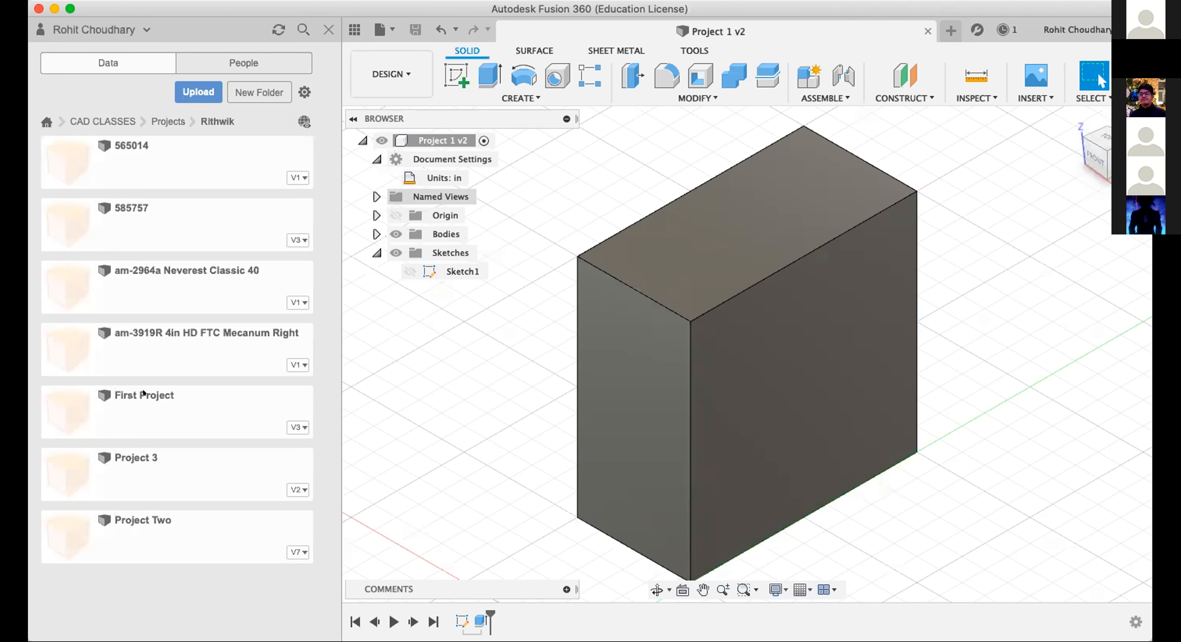
pyautogui.doubleClick(133, 456)
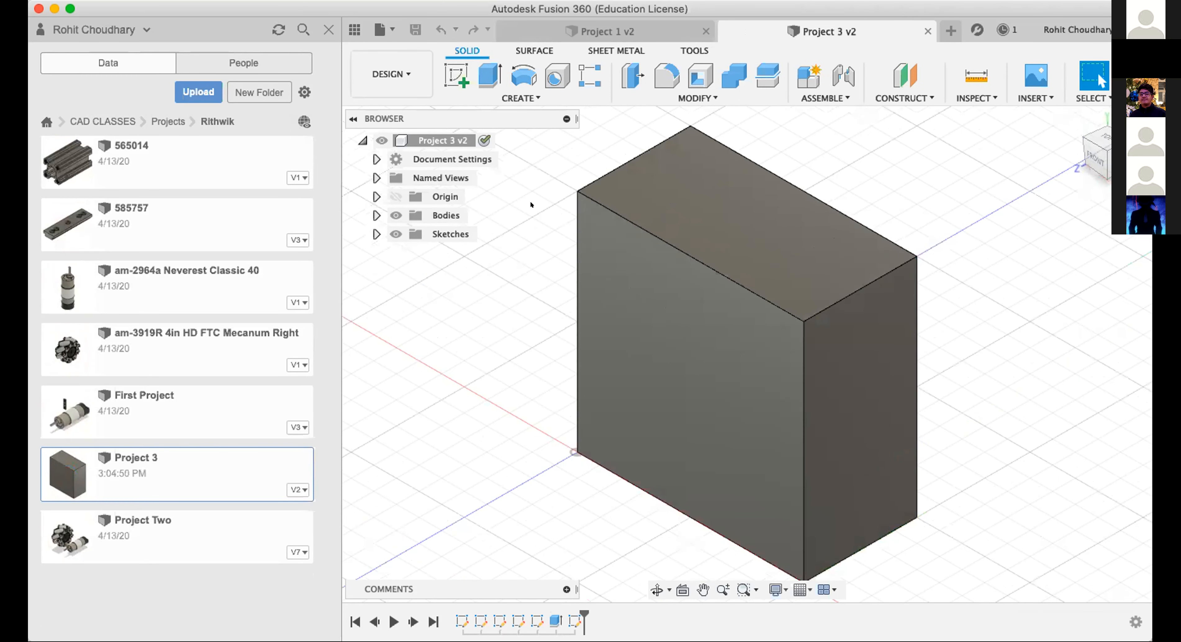
pyautogui.click(928, 31)
pyautogui.click(167, 121)
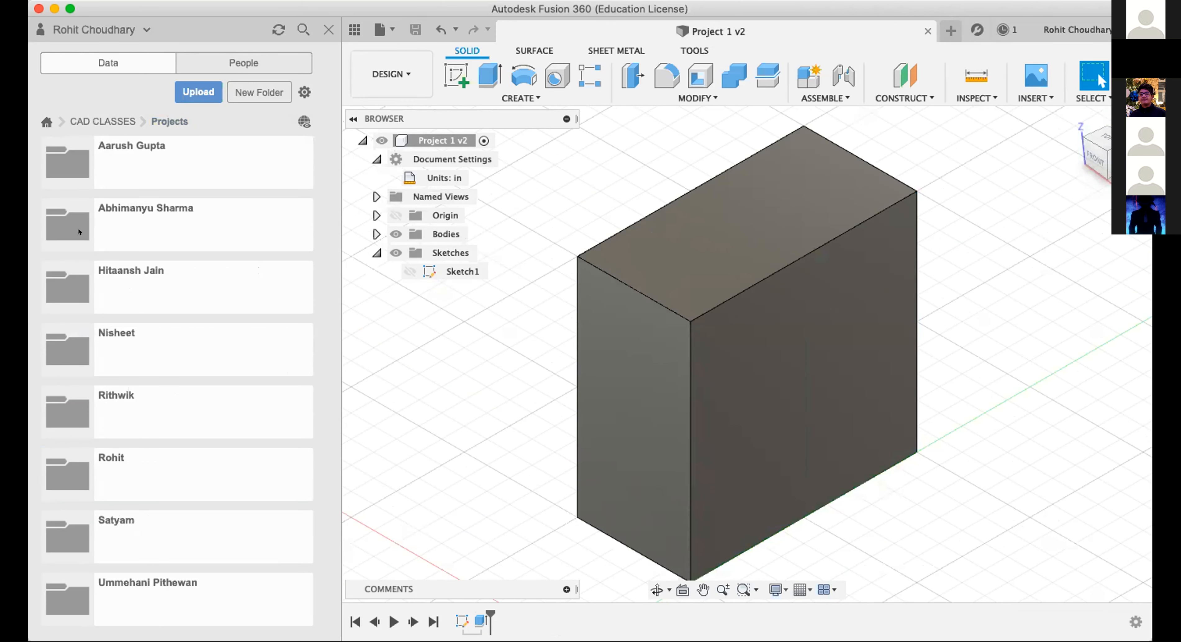
# Examine the student folders in Projects, rechecking the first folder for a new version of Project 3.
pyautogui.click(167, 340)
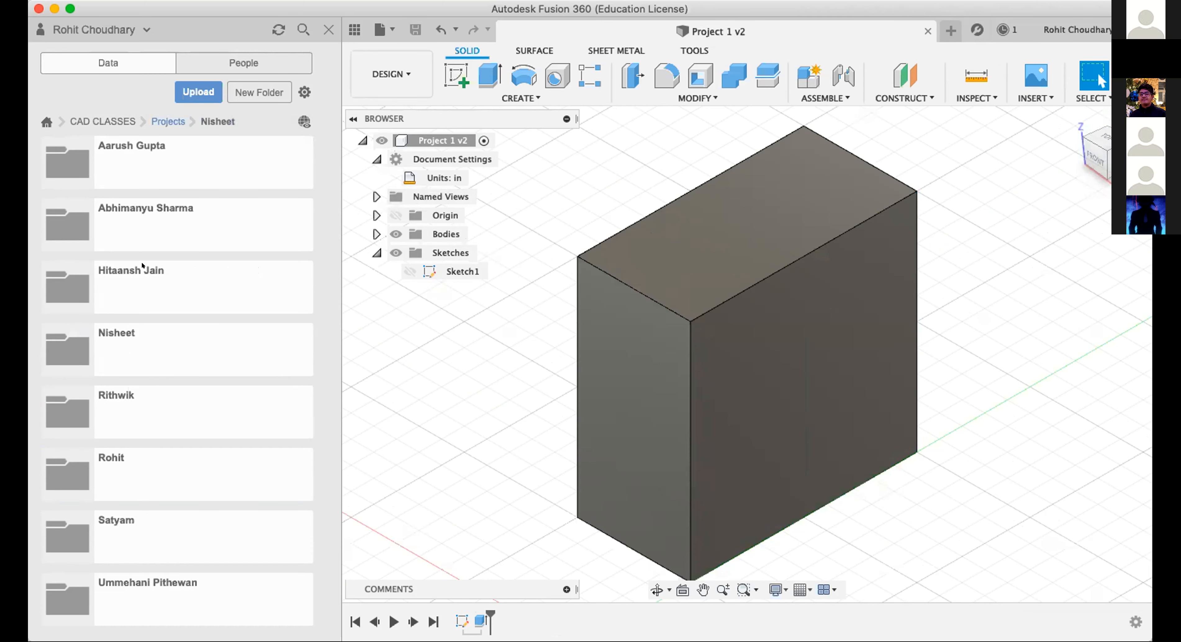
pyautogui.click(156, 120)
pyautogui.click(169, 154)
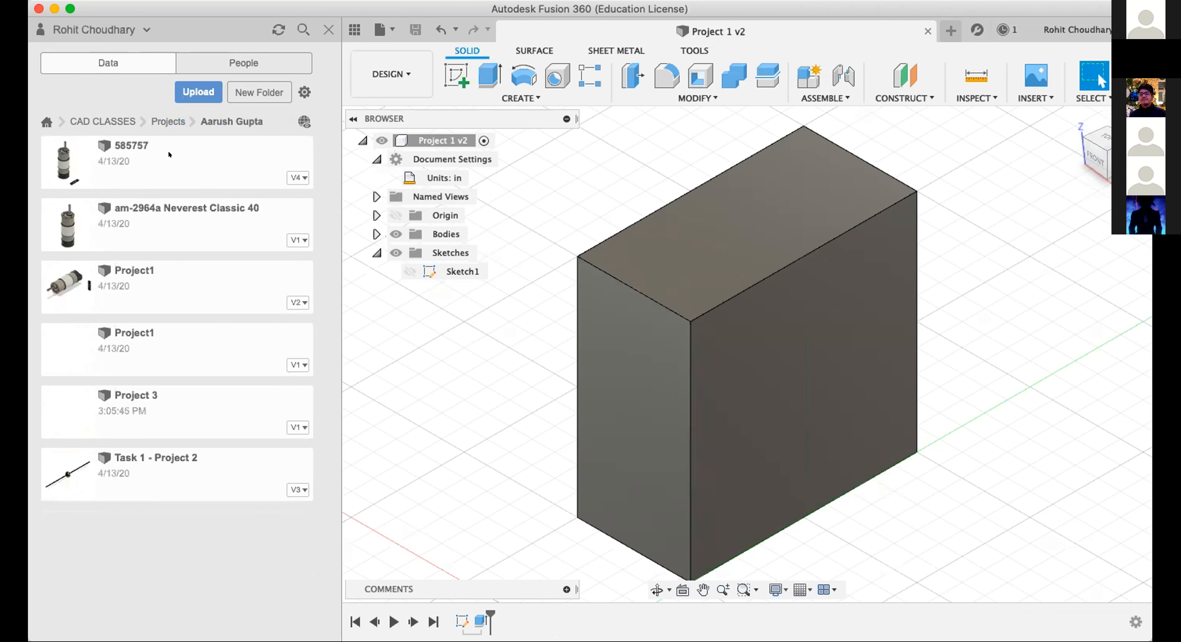
pyautogui.click(168, 121)
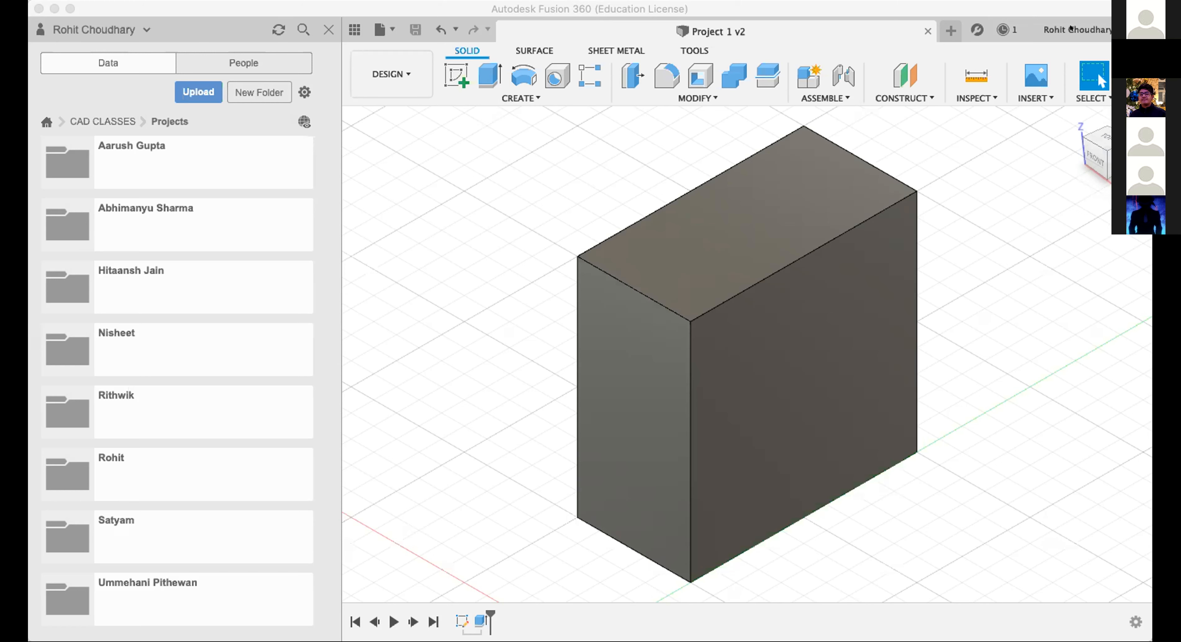
pyautogui.doubleClick(205, 179)
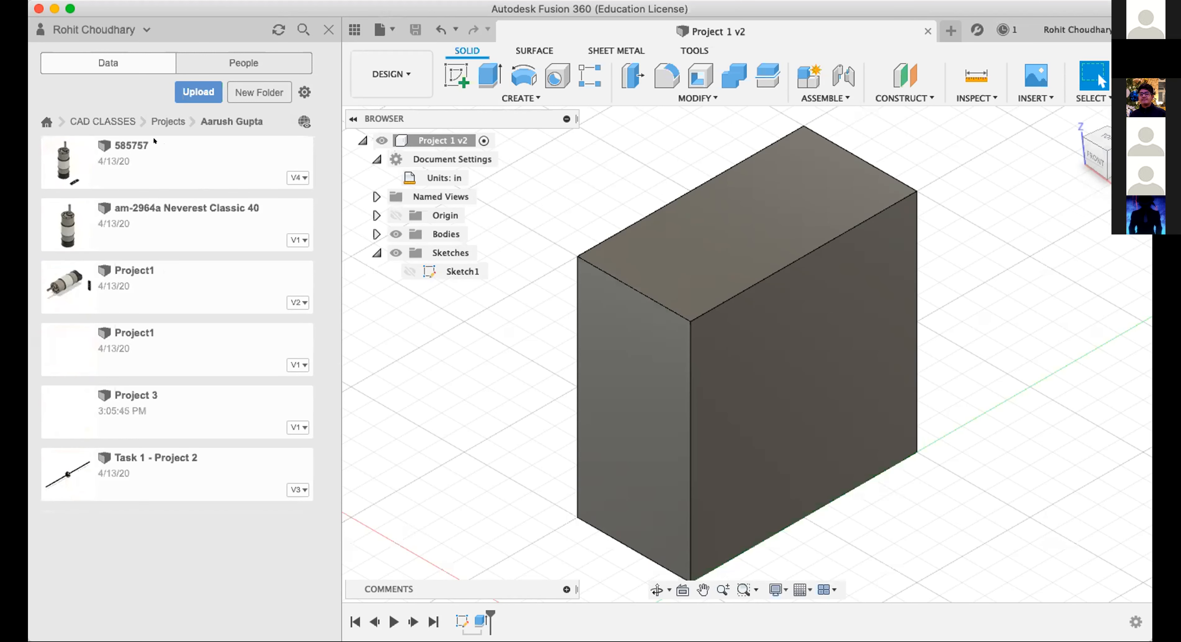
pyautogui.click(81, 121)
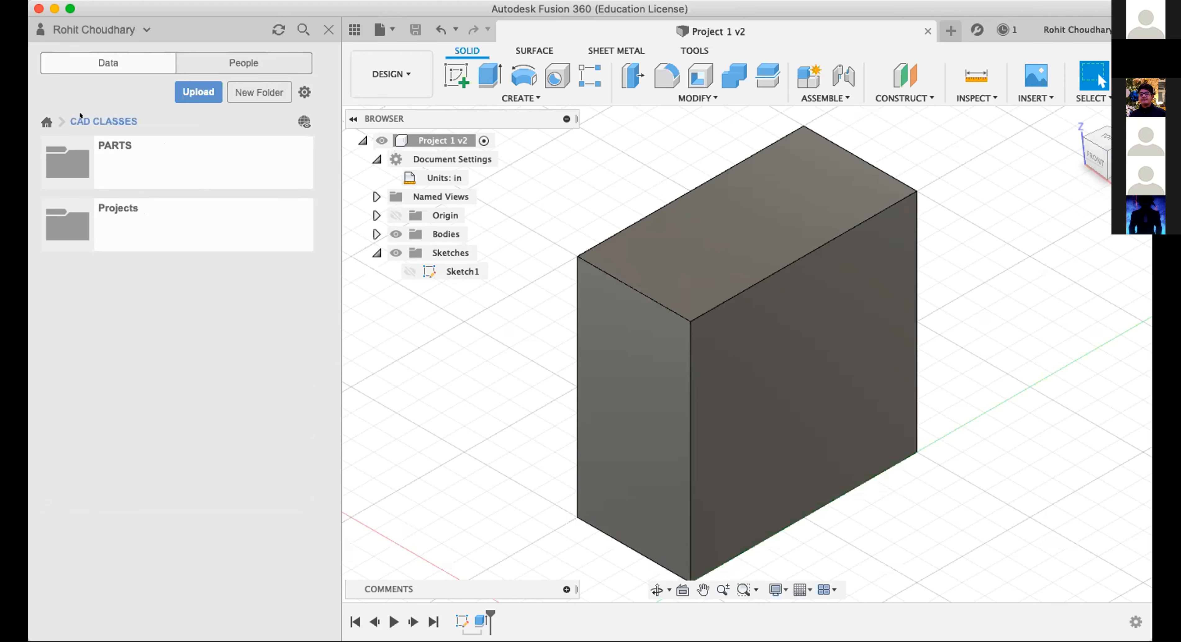
pyautogui.doubleClick(130, 207)
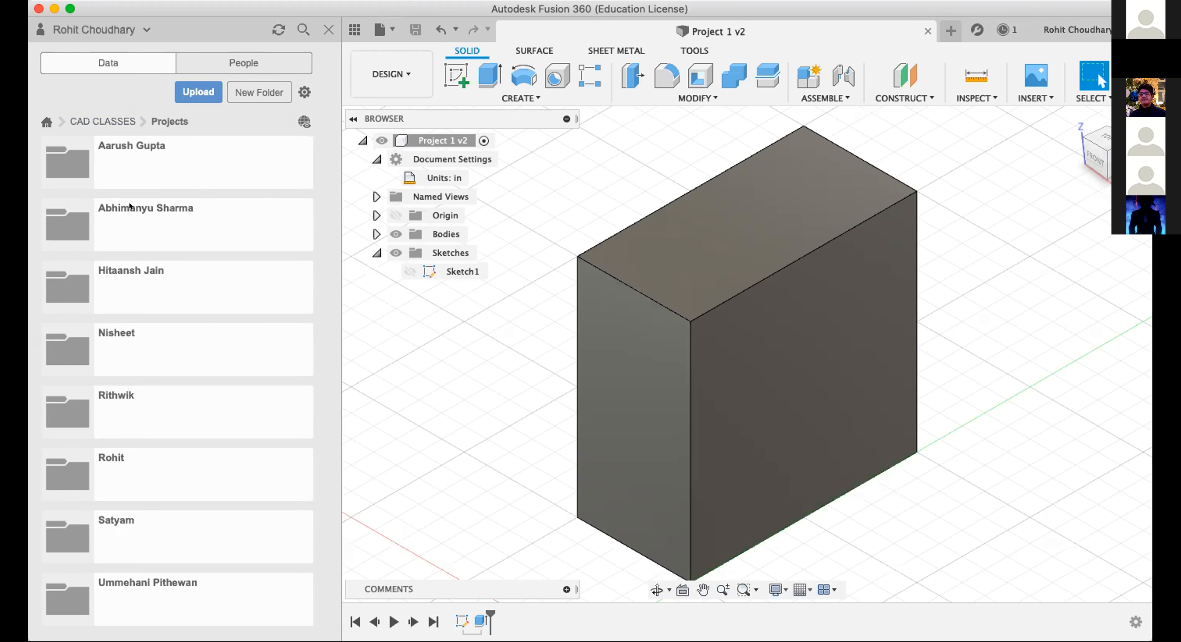
pyautogui.doubleClick(144, 169)
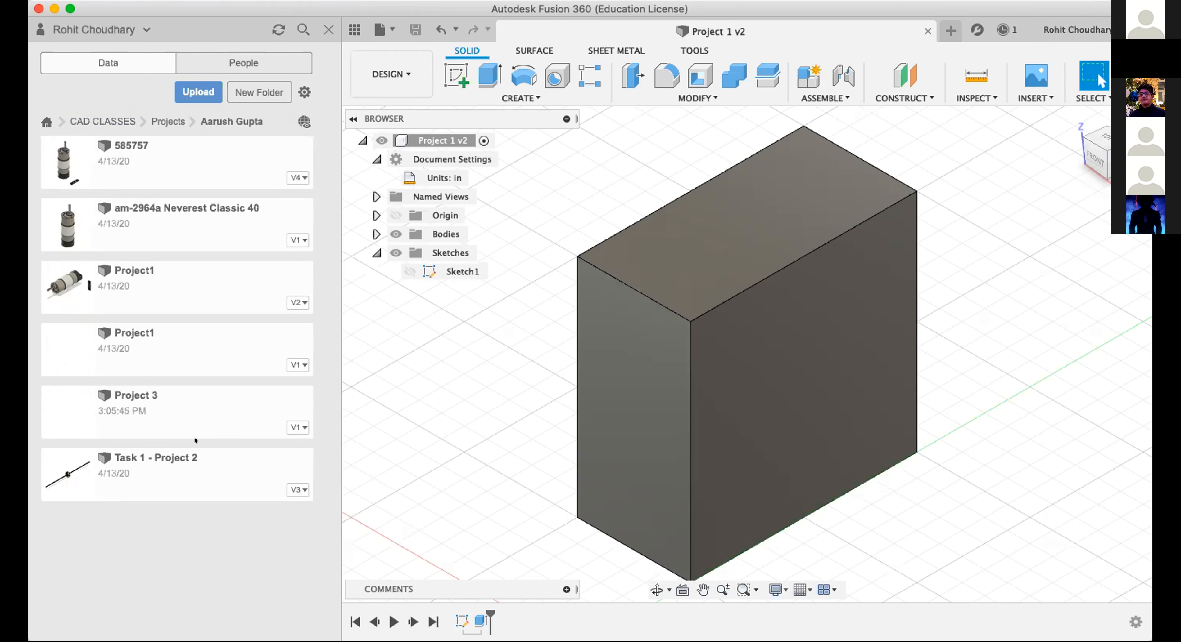
pyautogui.click(178, 120)
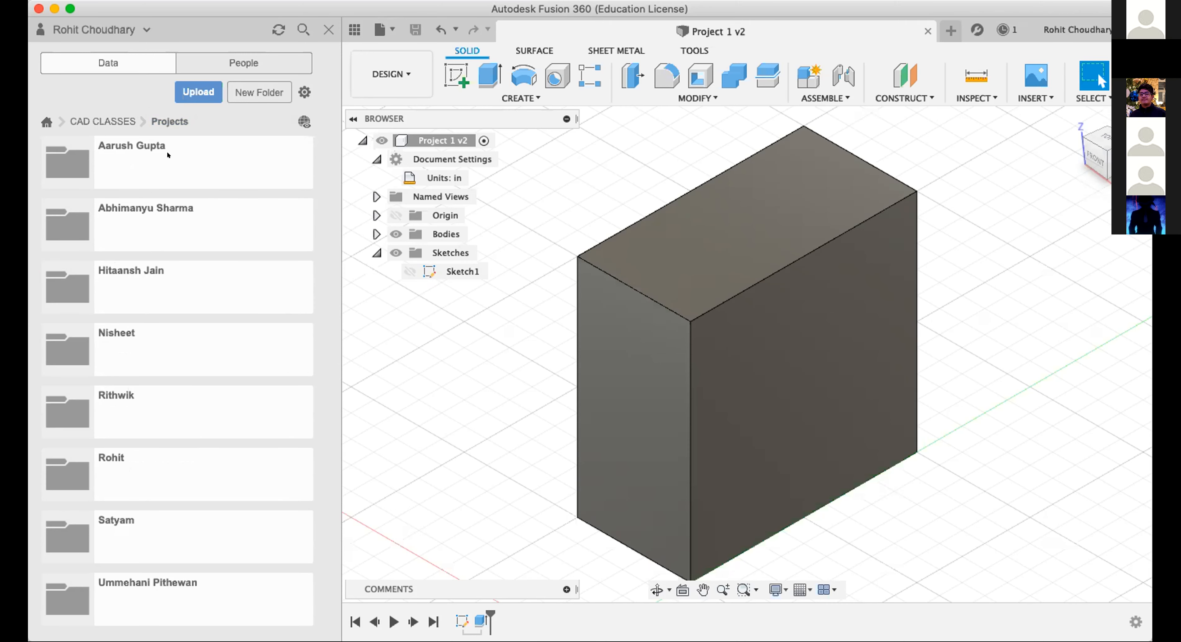
pyautogui.click(167, 155)
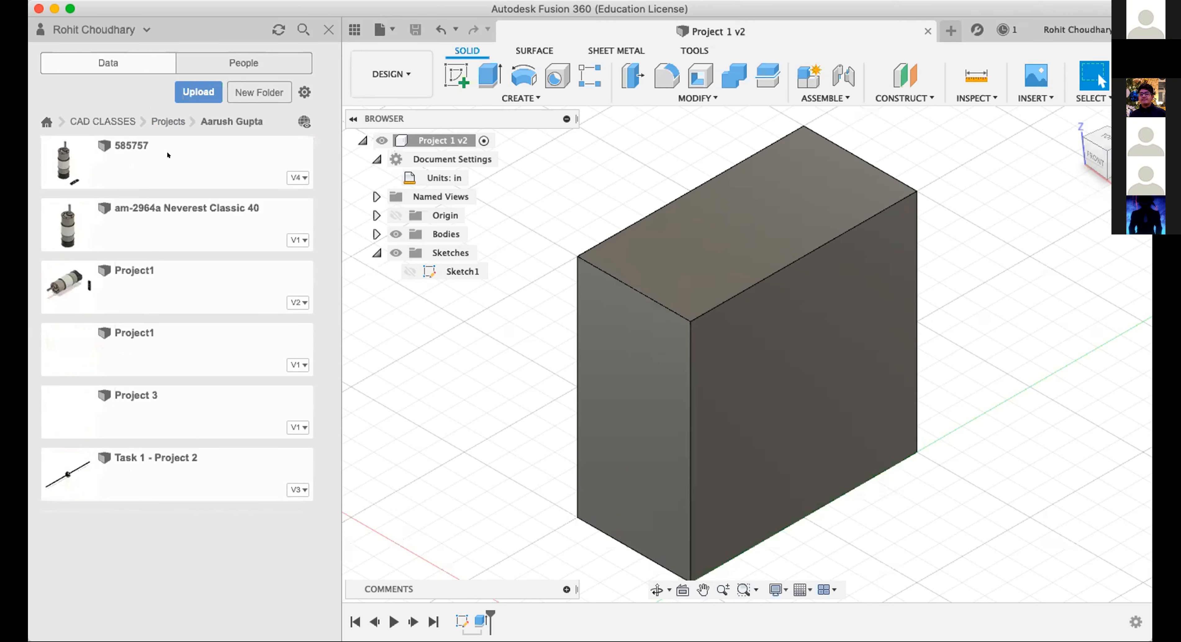
pyautogui.click(158, 121)
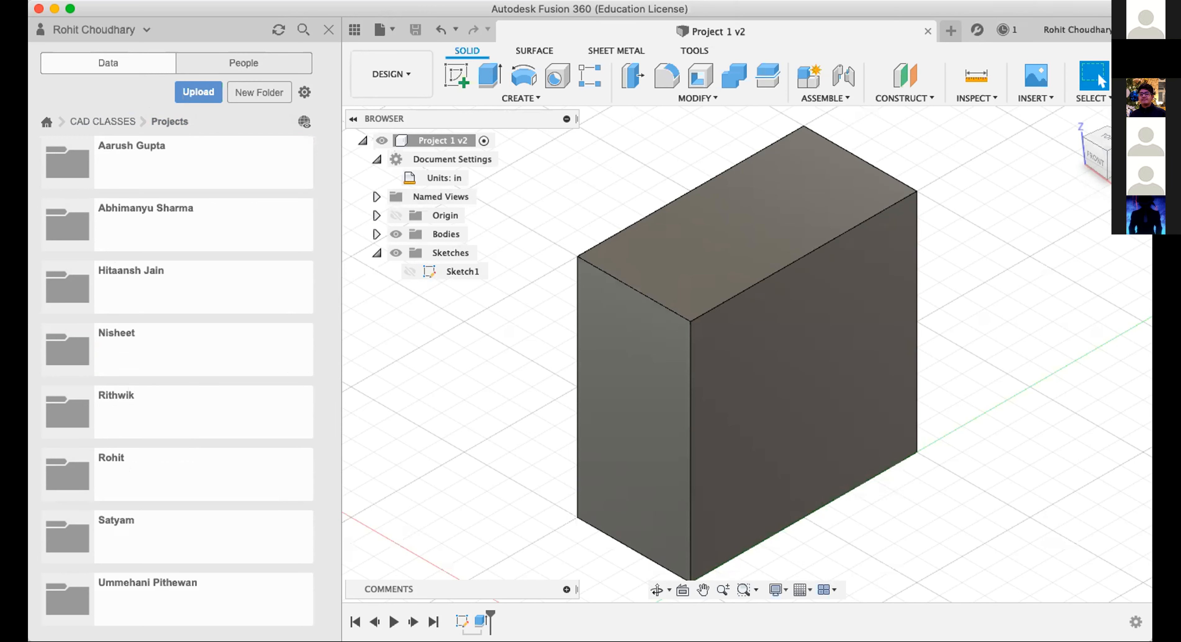
# Start a sketch on the block's right face and try to draw a center-diameter circle on it.
pyautogui.click(70, 8)
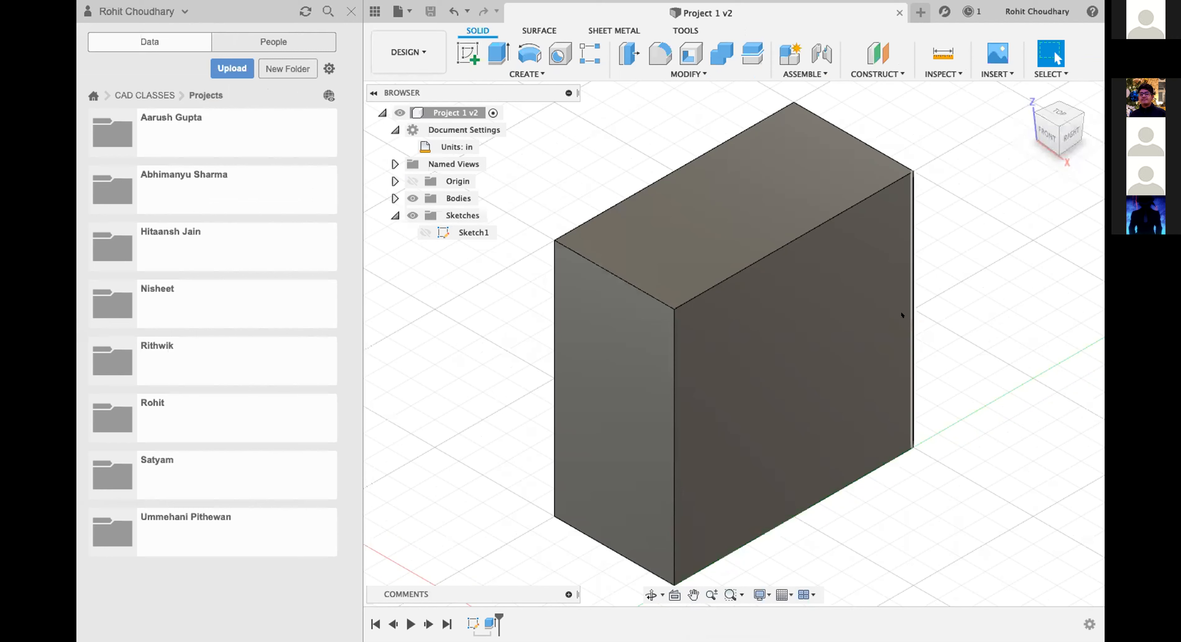
pyautogui.click(833, 365)
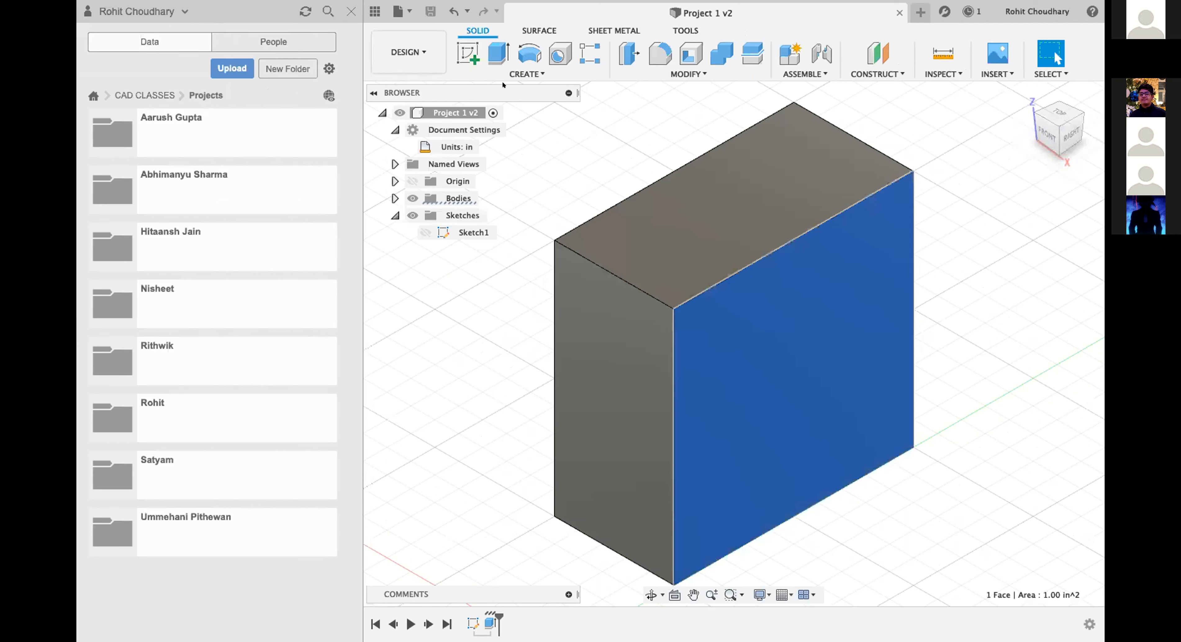
pyautogui.click(467, 54)
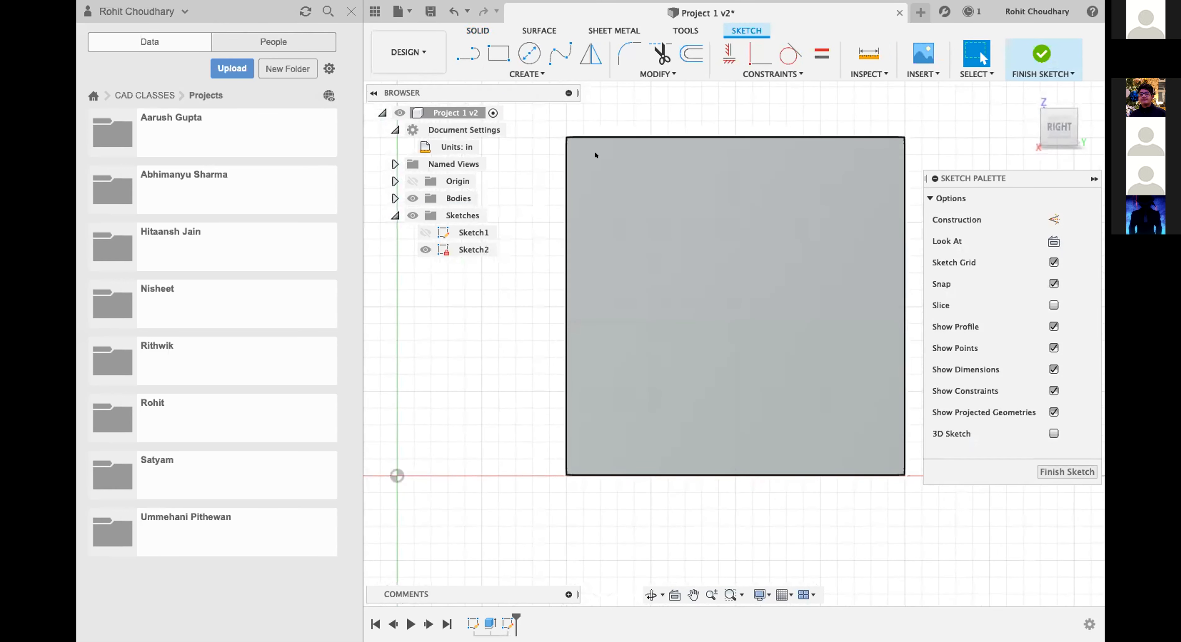
pyautogui.click(594, 164)
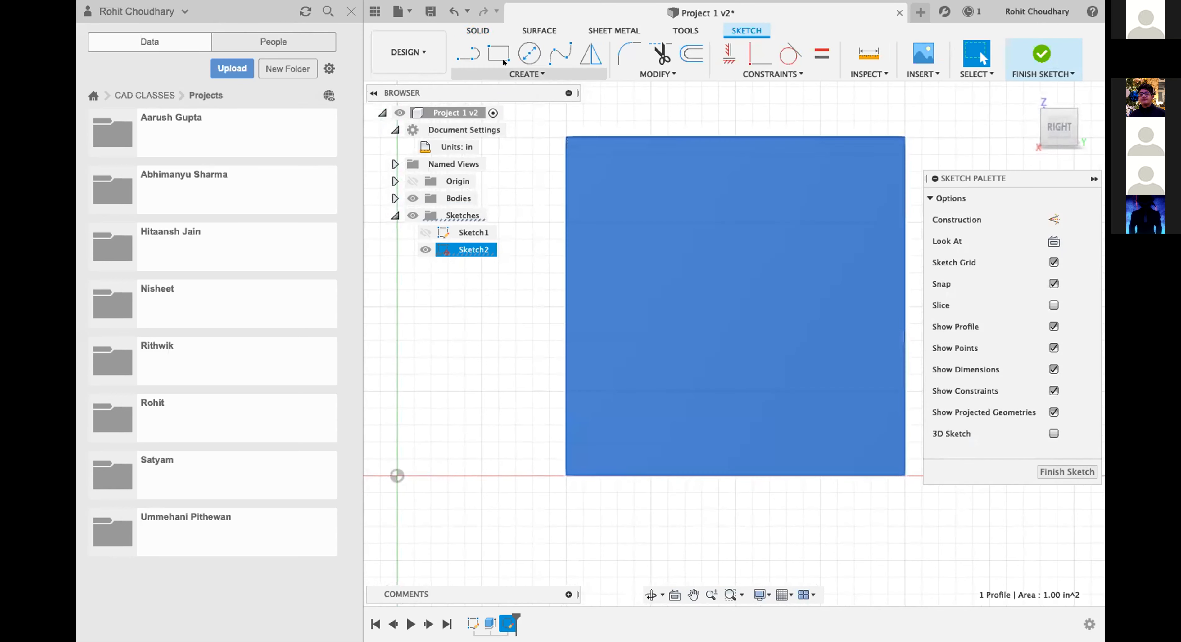
pyautogui.press('r')
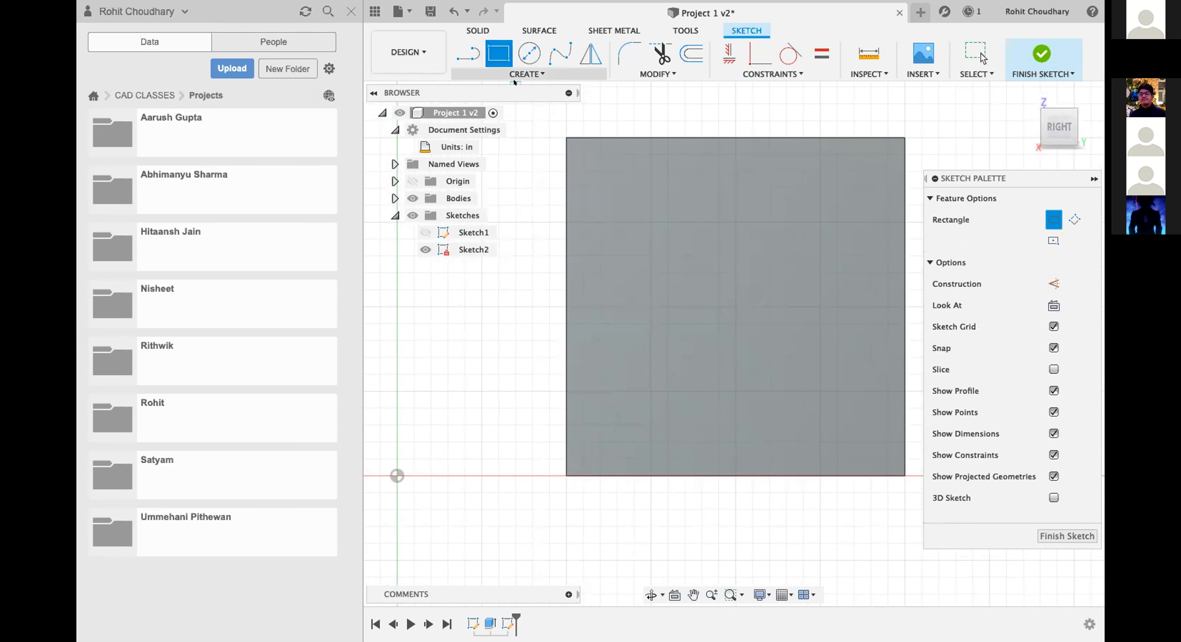
pyautogui.click(529, 53)
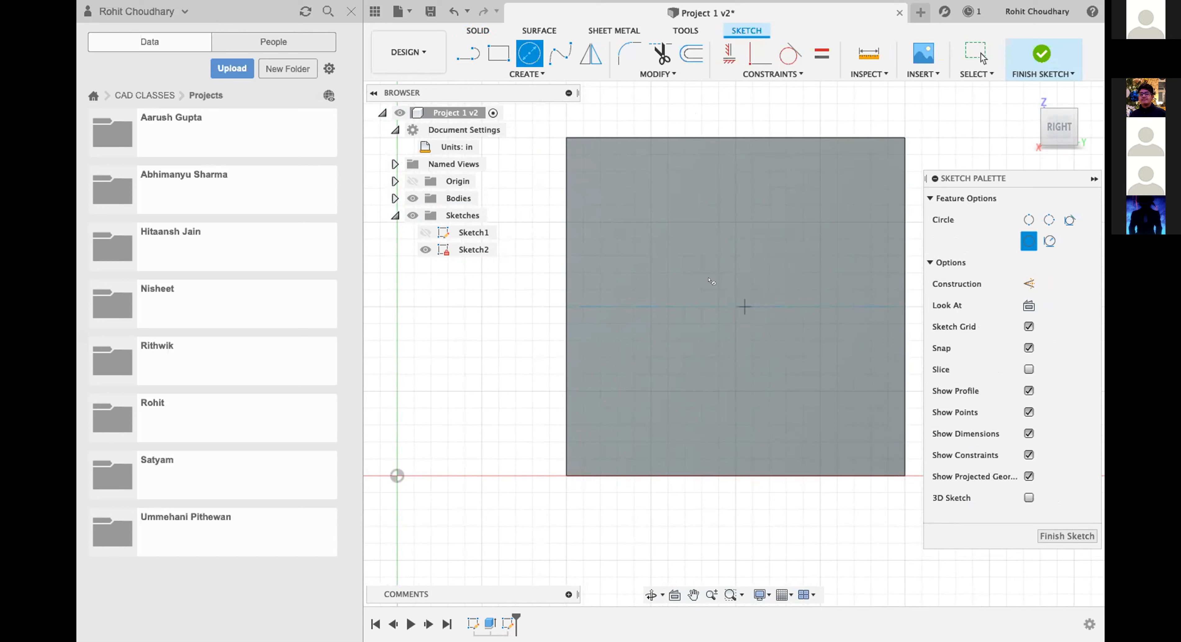
pyautogui.click(742, 280)
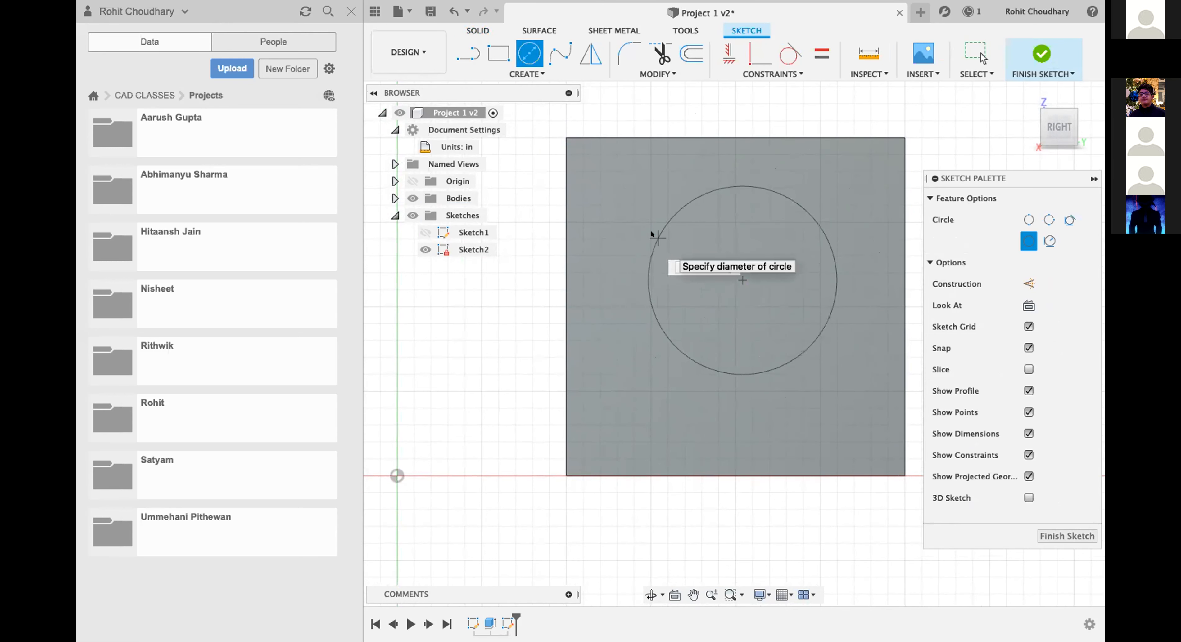
pyautogui.press('Escape')
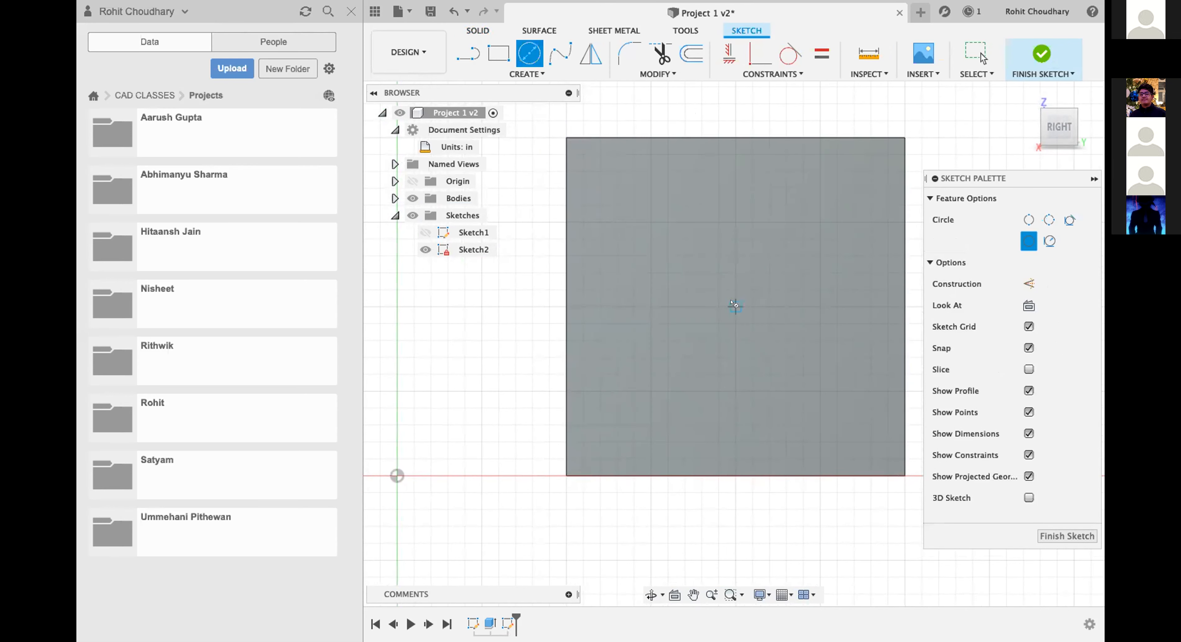
# Draw a 0.75 in diameter circle centred on the block's right face and finish the sketch.
pyautogui.click(735, 306)
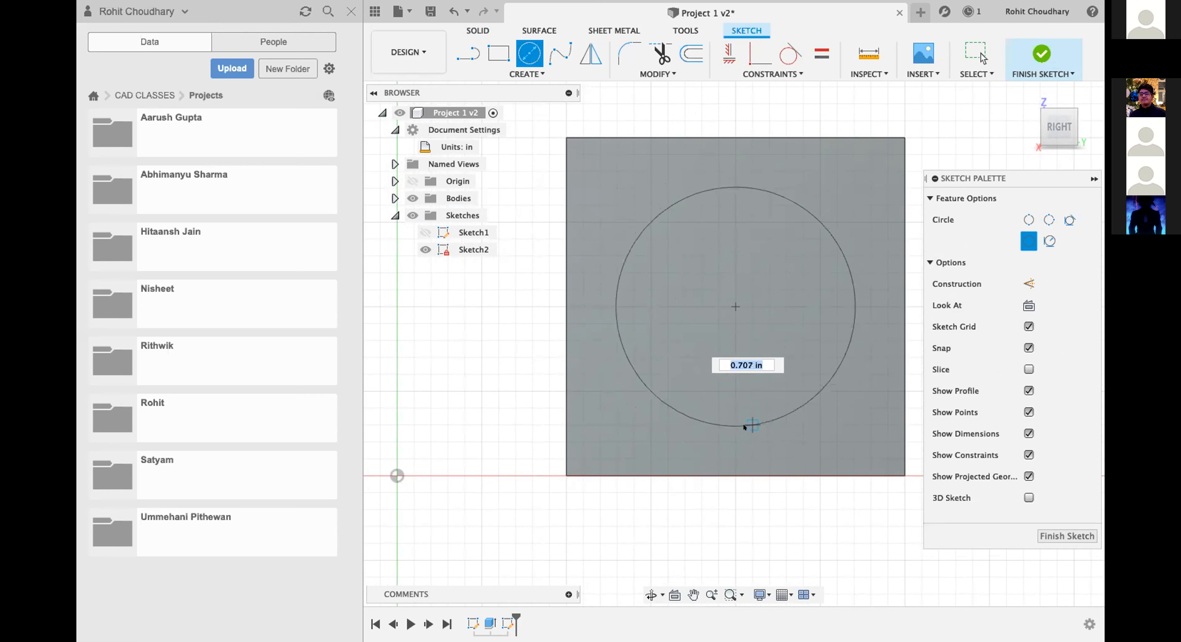
pyautogui.write('0.75')
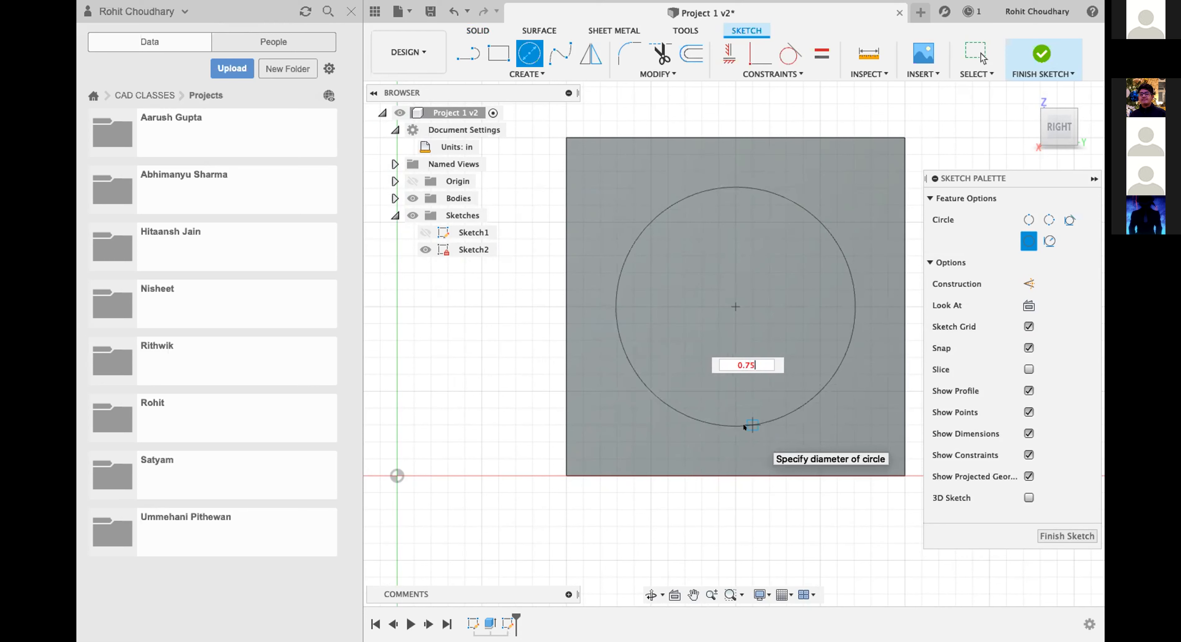
pyautogui.press('Tab')
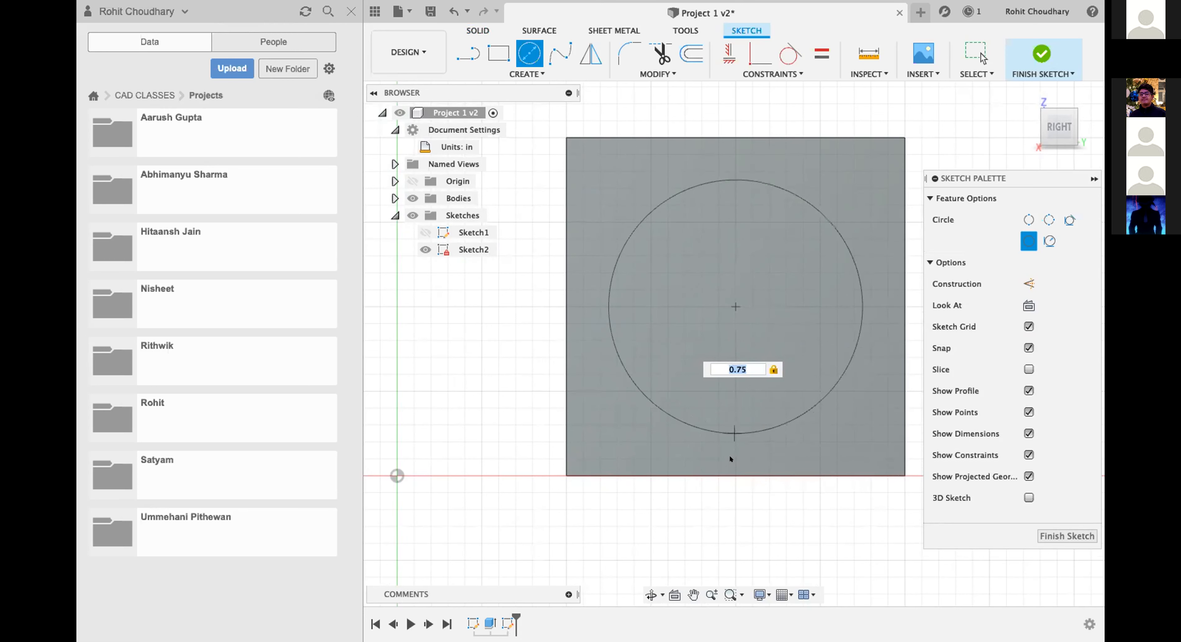
pyautogui.press('Return')
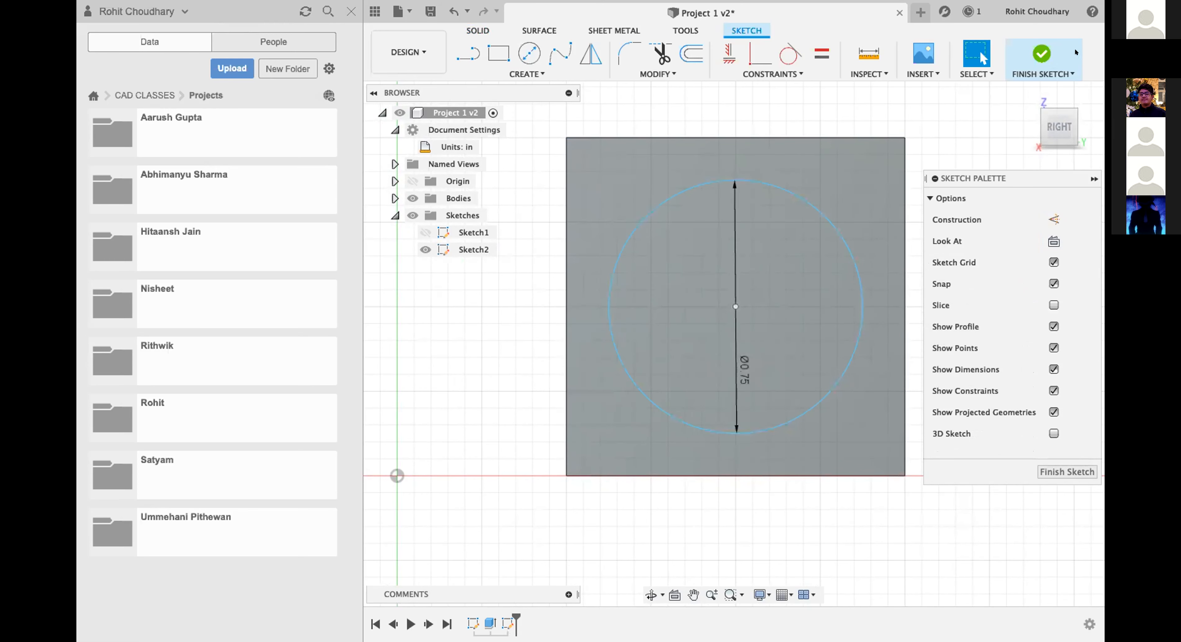
pyautogui.click(1040, 41)
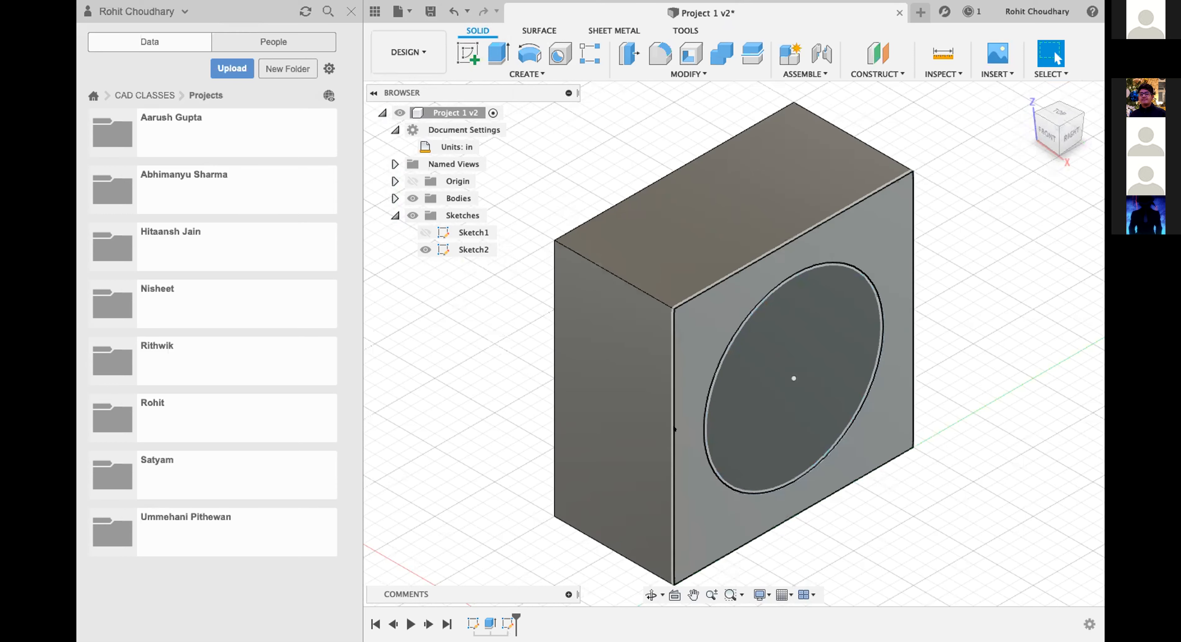
# Delete the circle sketch from the block's right face.
pyautogui.scroll(-2, 709, 335)
pyautogui.scroll(-5, 708, 335)
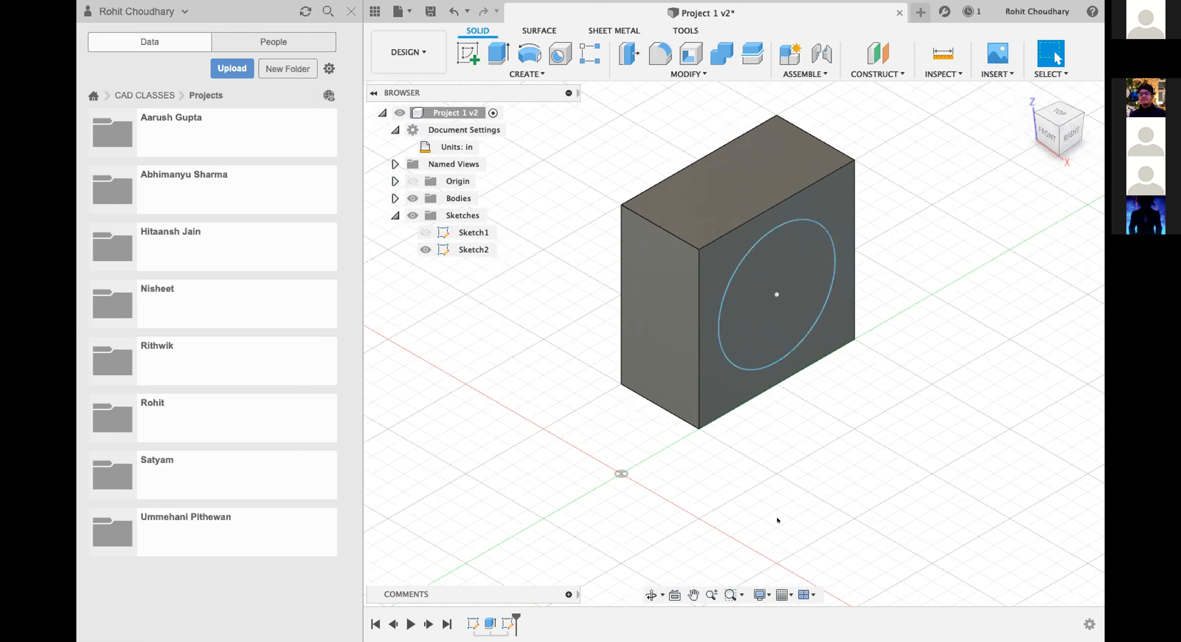
pyautogui.click(469, 249)
pyautogui.press('Delete')
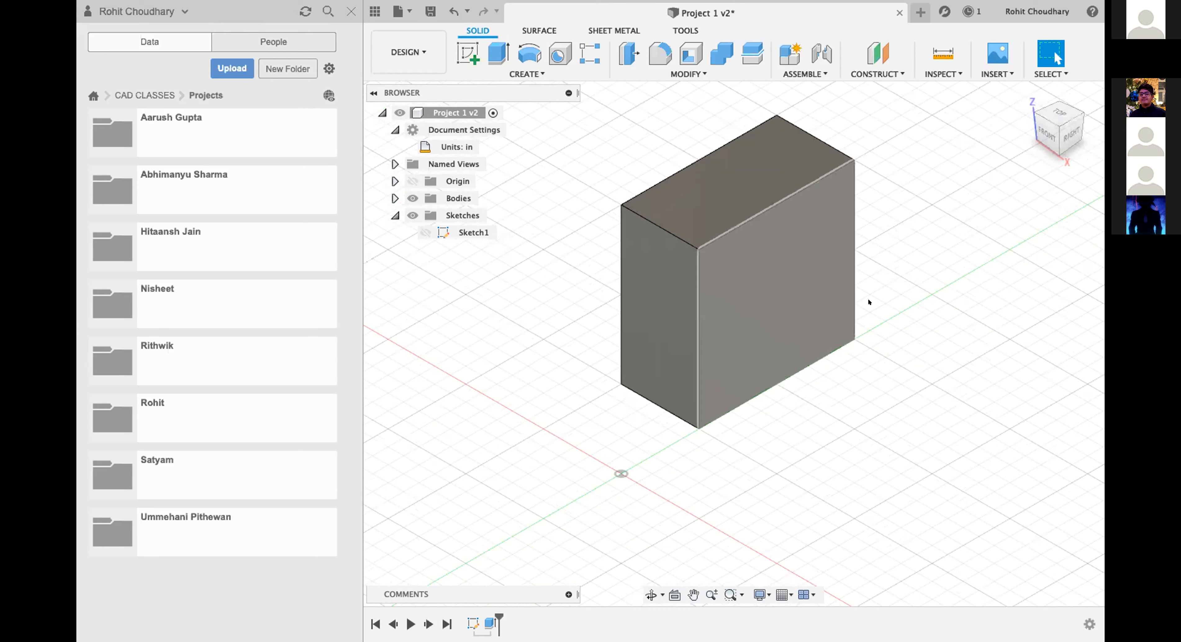
# Create a sketch on the block's right face containing a centred 0.75 in diameter circle, and finish it.
pyautogui.click(752, 243)
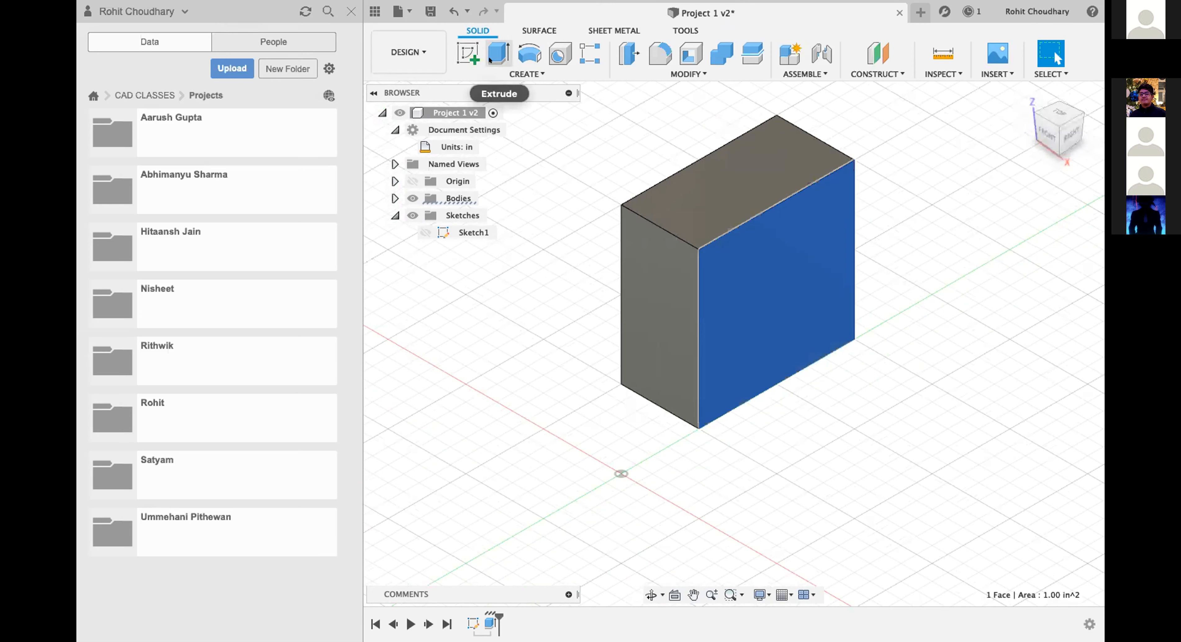
pyautogui.click(457, 60)
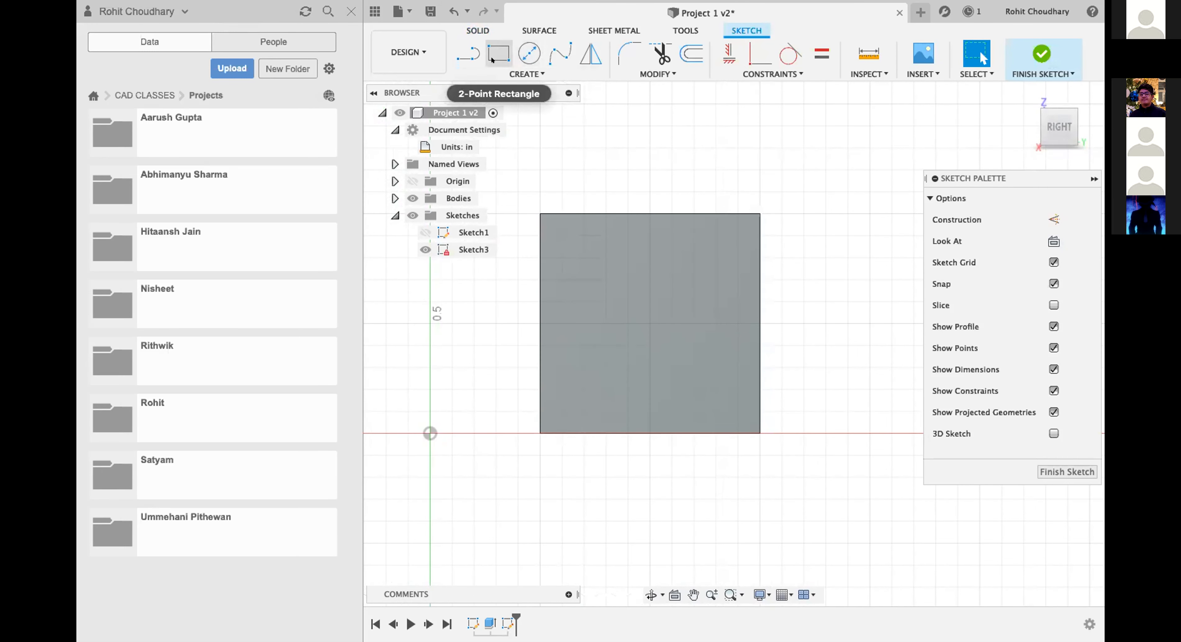
pyautogui.click(526, 61)
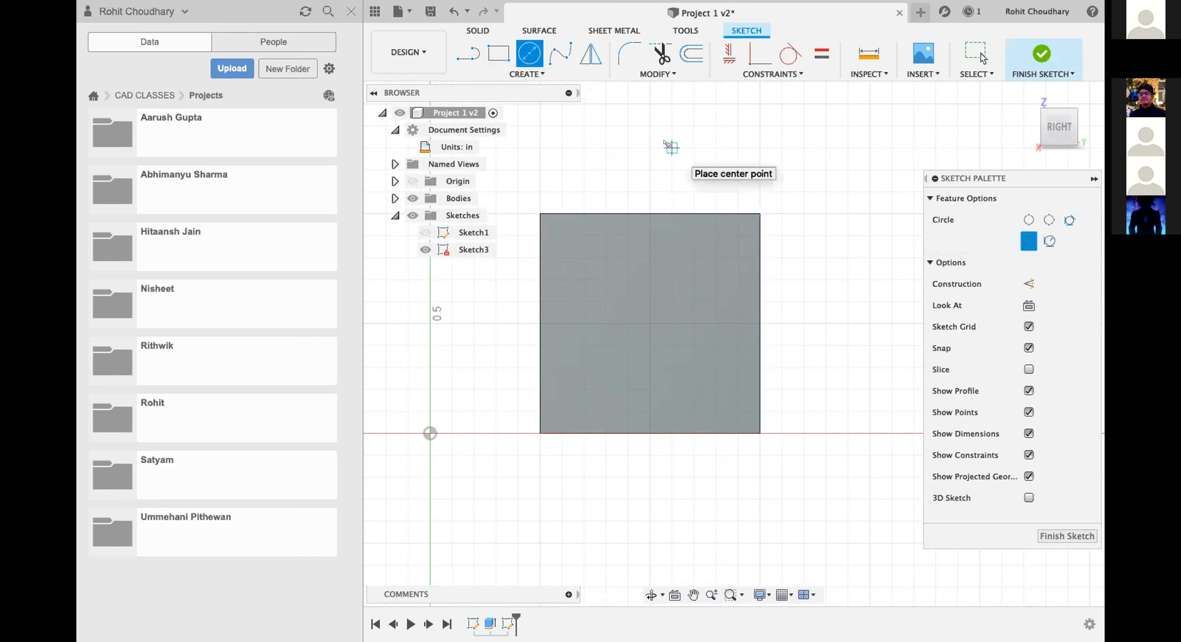
pyautogui.click(649, 323)
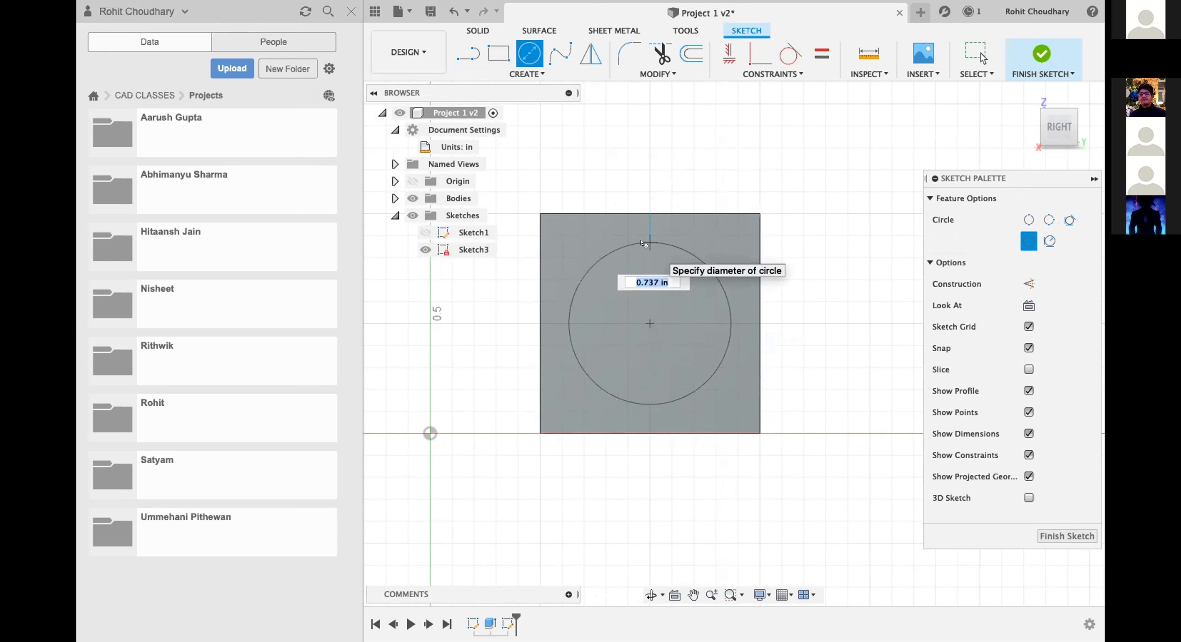
pyautogui.write('0.75')
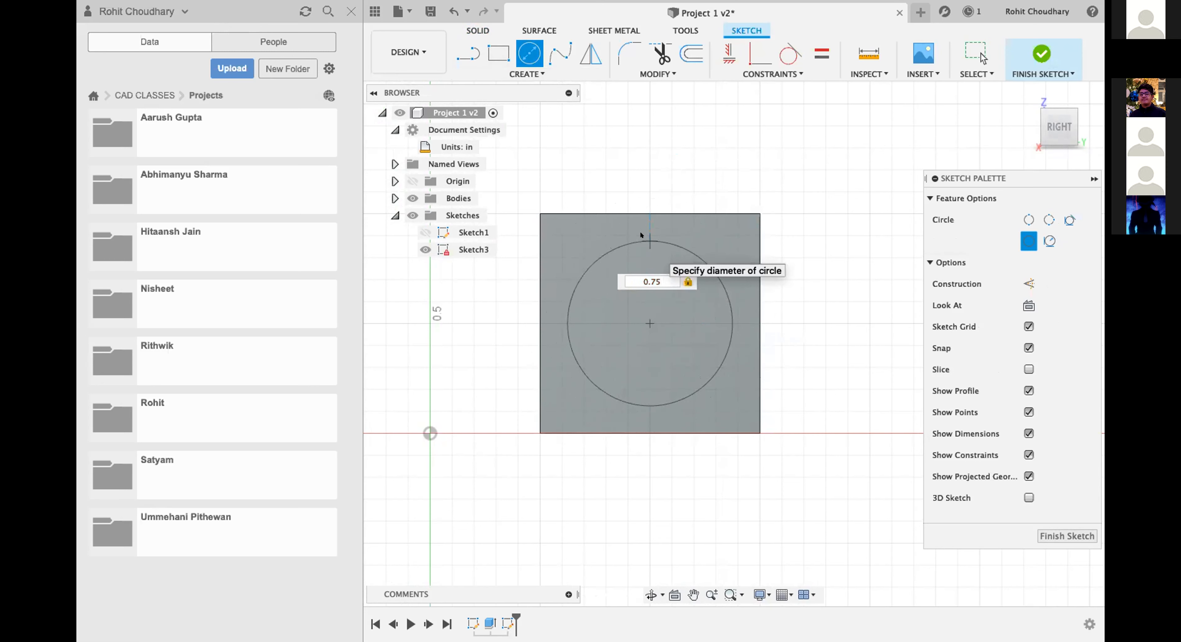
pyautogui.press('Return')
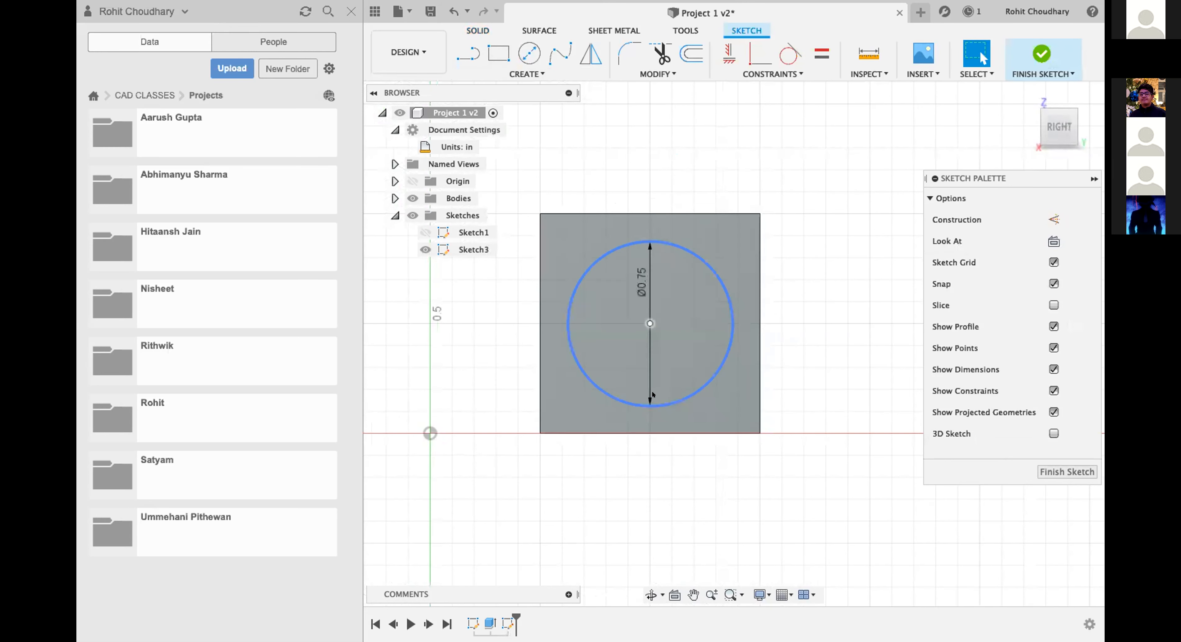
pyautogui.click(1061, 472)
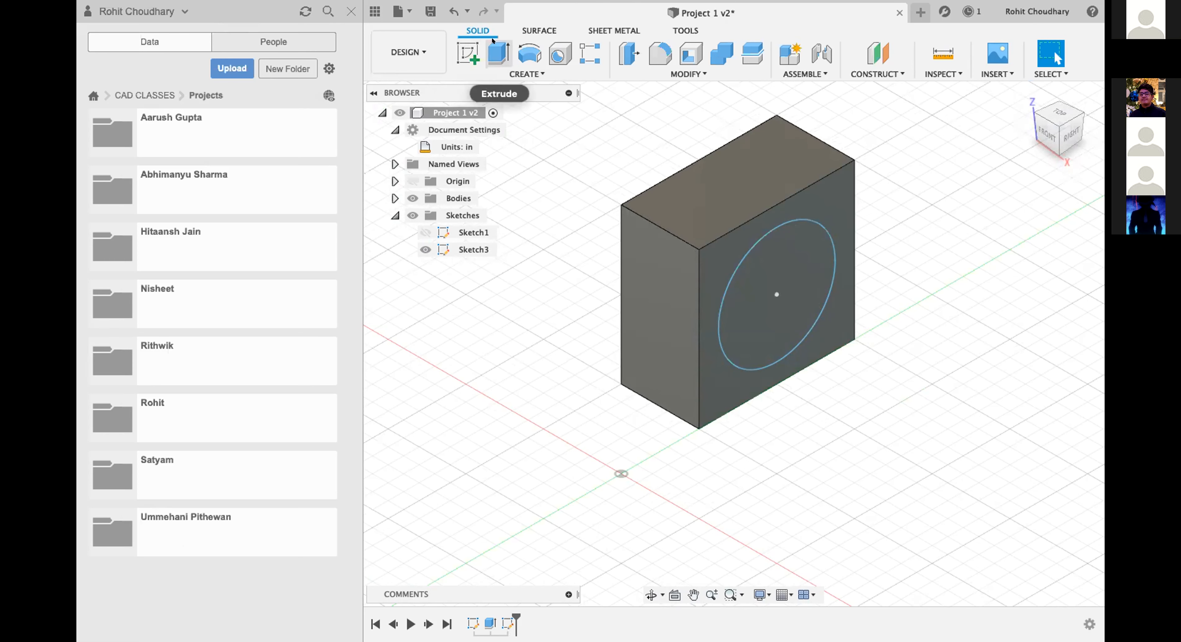
# Set up an extrusion of the circle profile -0.50 in into the block, through to its opposite face.
pyautogui.click(498, 54)
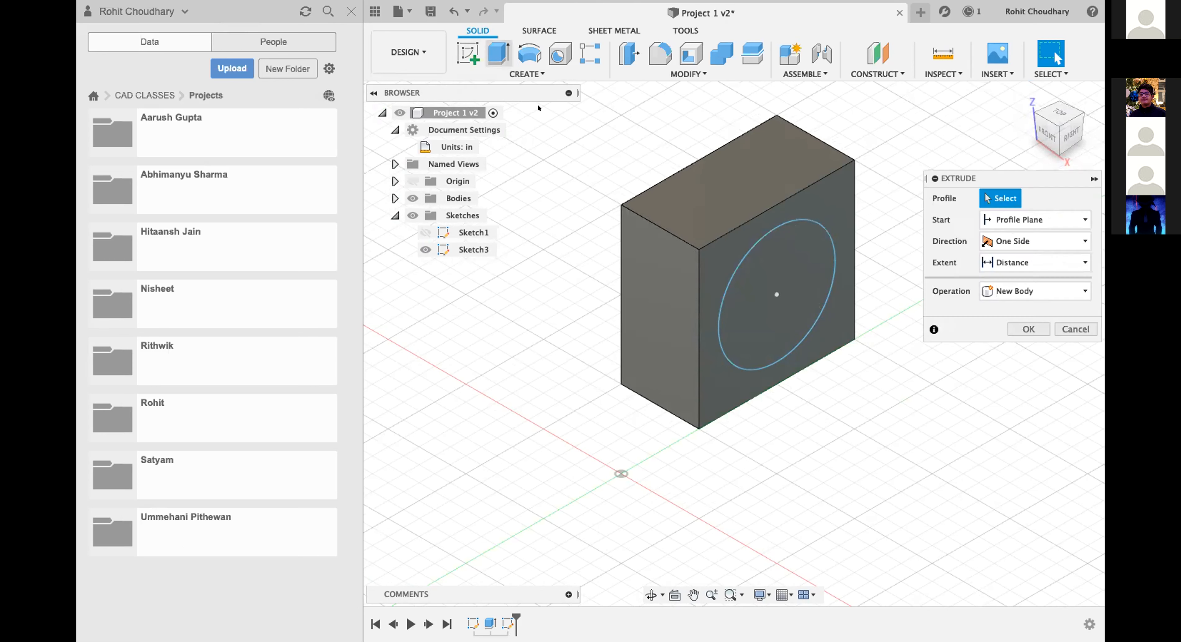
pyautogui.click(808, 266)
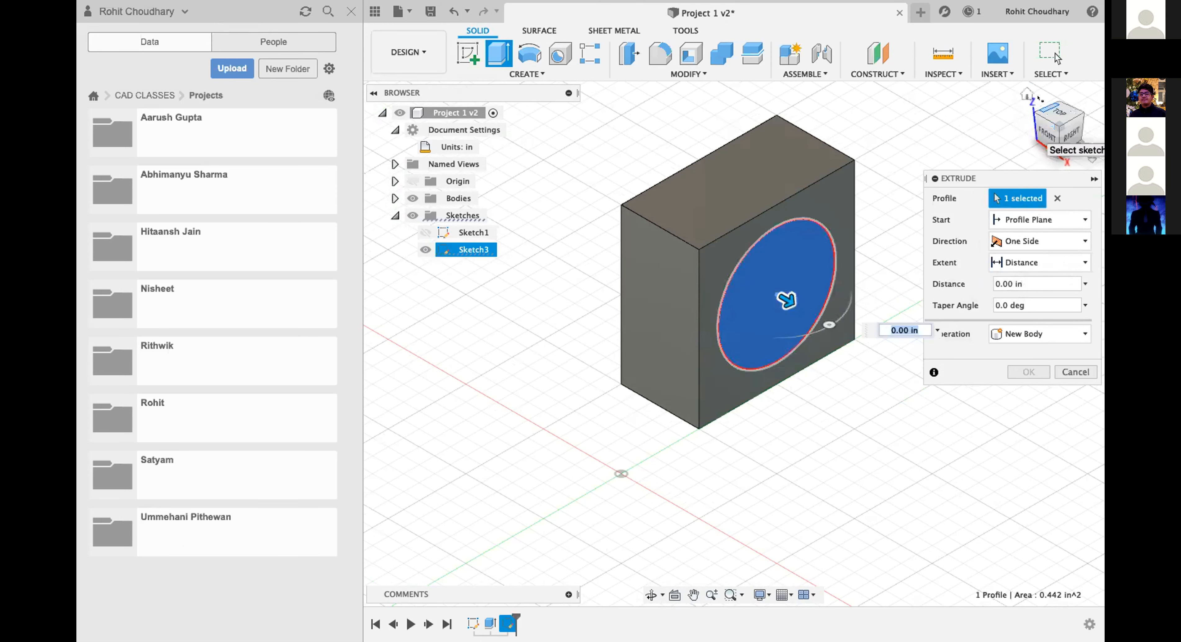
pyautogui.scroll(5, 834, 357)
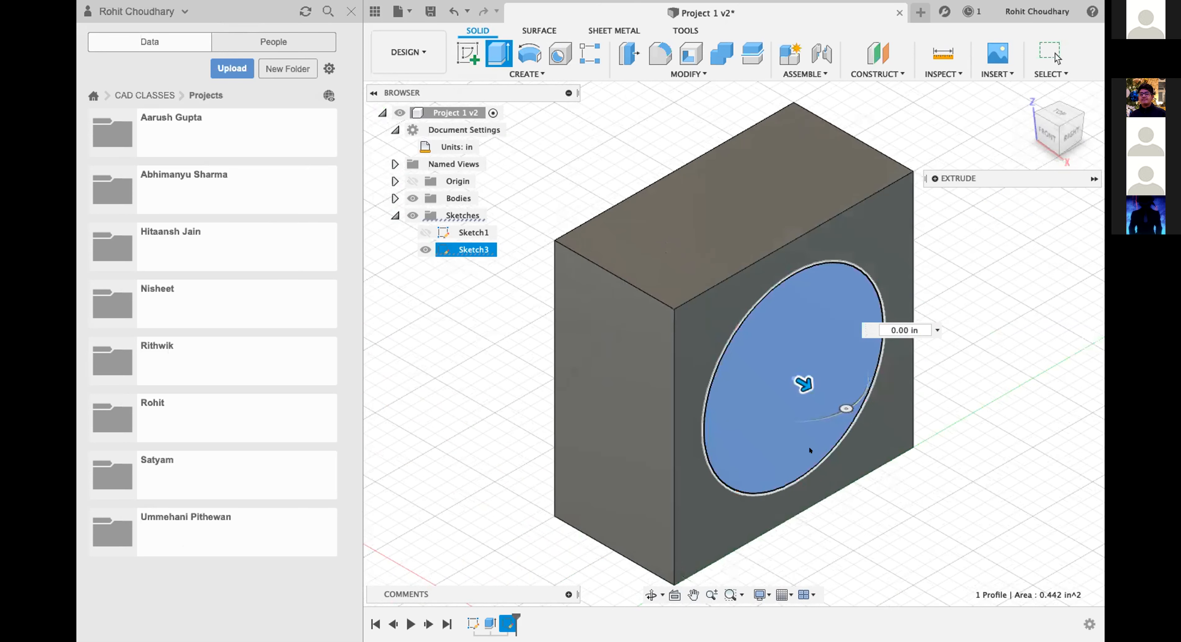
pyautogui.moveTo(802, 383); pyautogui.dragTo(688, 324)
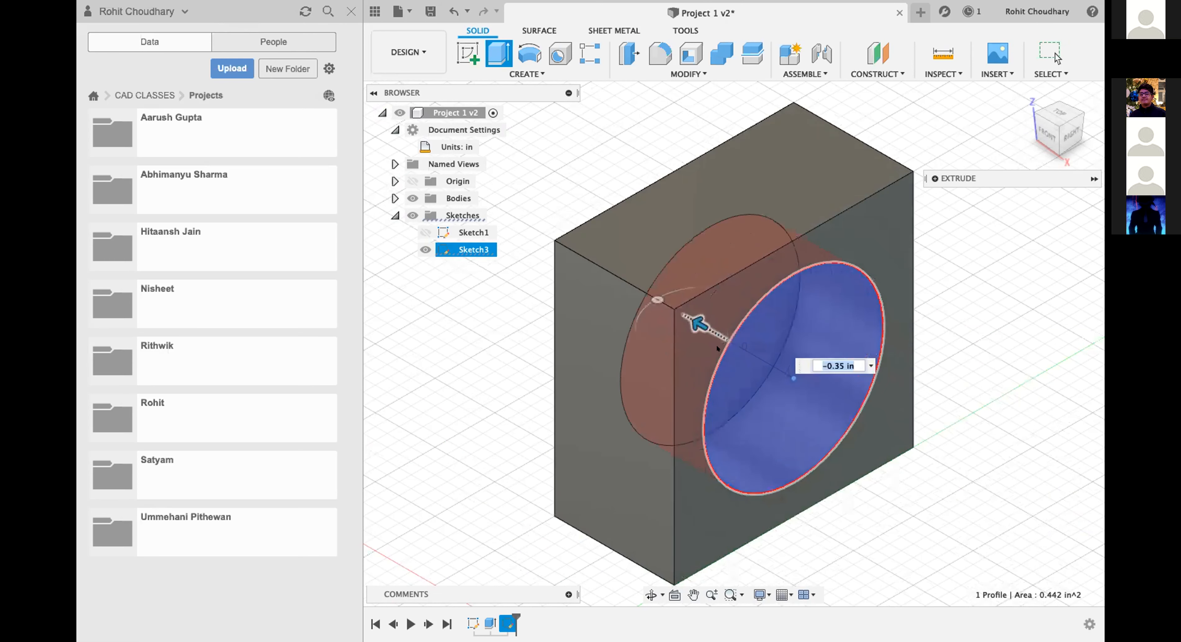
pyautogui.click(1072, 133)
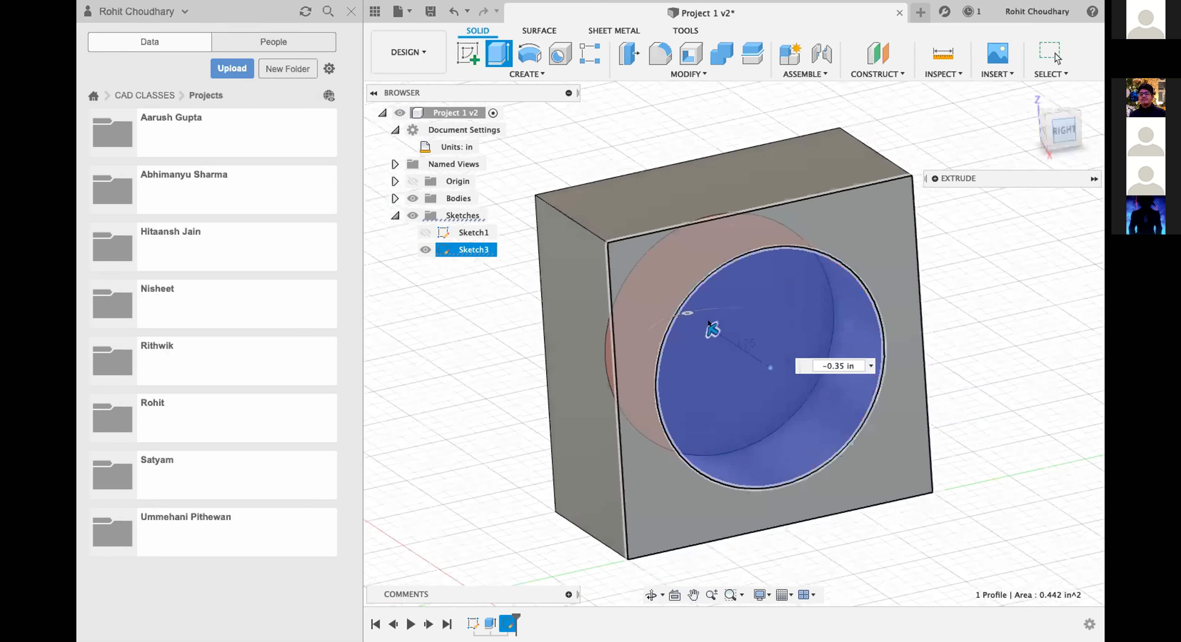
pyautogui.click(1033, 130)
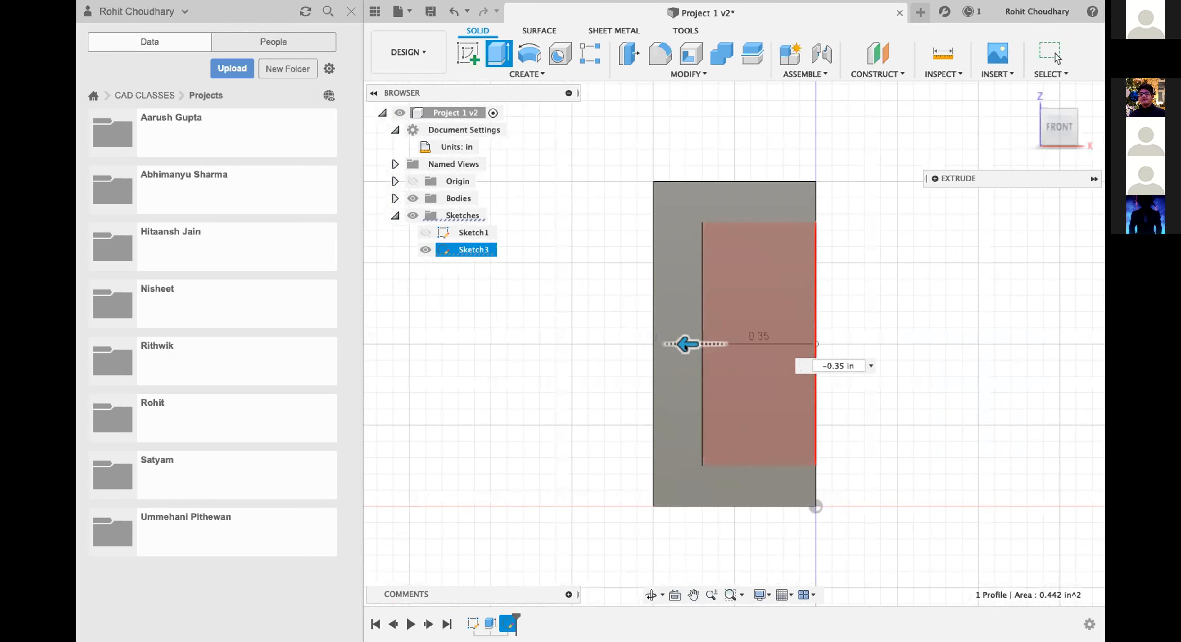
pyautogui.moveTo(677, 338)
pyautogui.mouseDown()
pyautogui.moveTo(452, 340)
pyautogui.moveTo(651, 339)
pyautogui.moveTo(632, 307)
pyautogui.mouseUp()
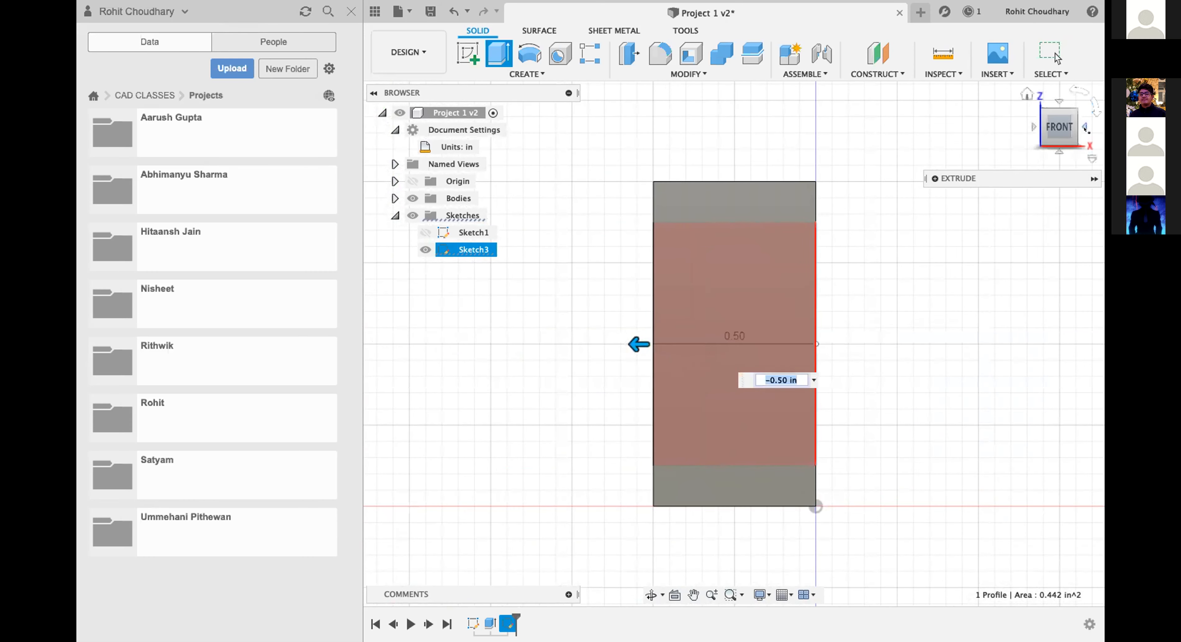
# Show the full Extrude settings and change the circle extrusion's operation to Join.
pyautogui.click(1087, 129)
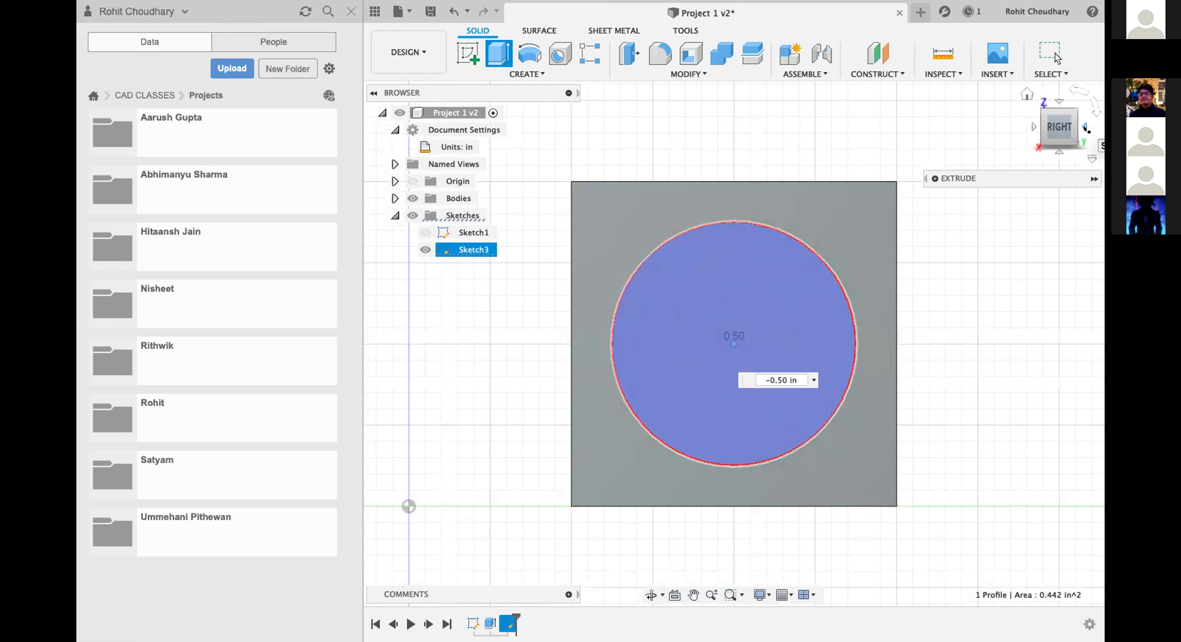
pyautogui.click(935, 178)
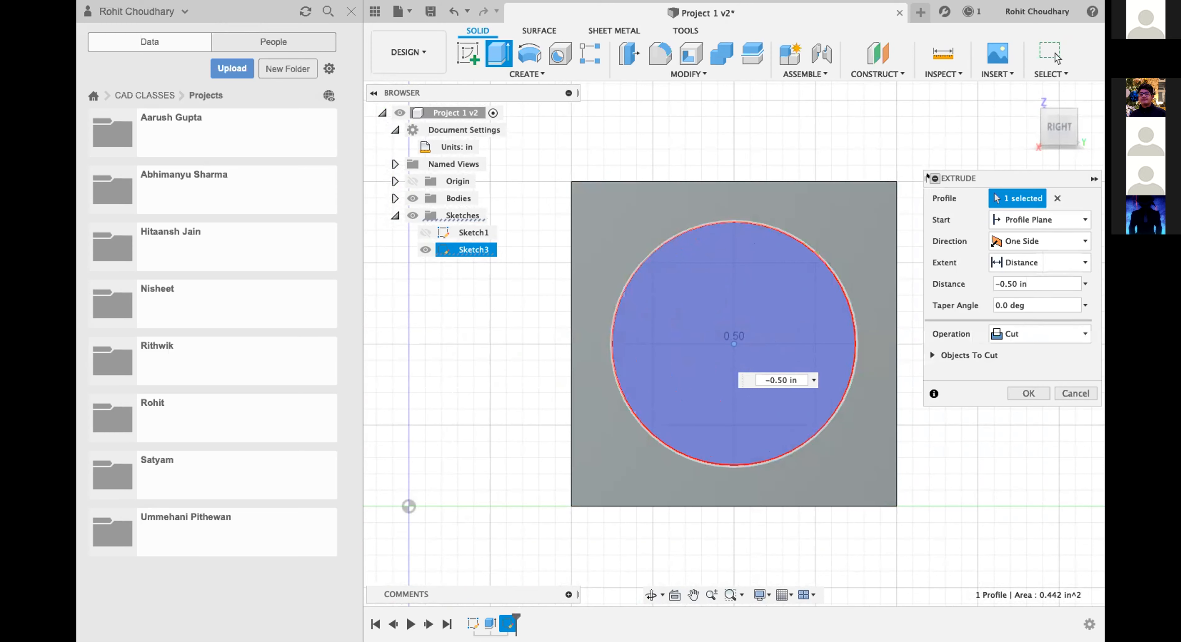
pyautogui.moveTo(1031, 178); pyautogui.dragTo(1001, 86)
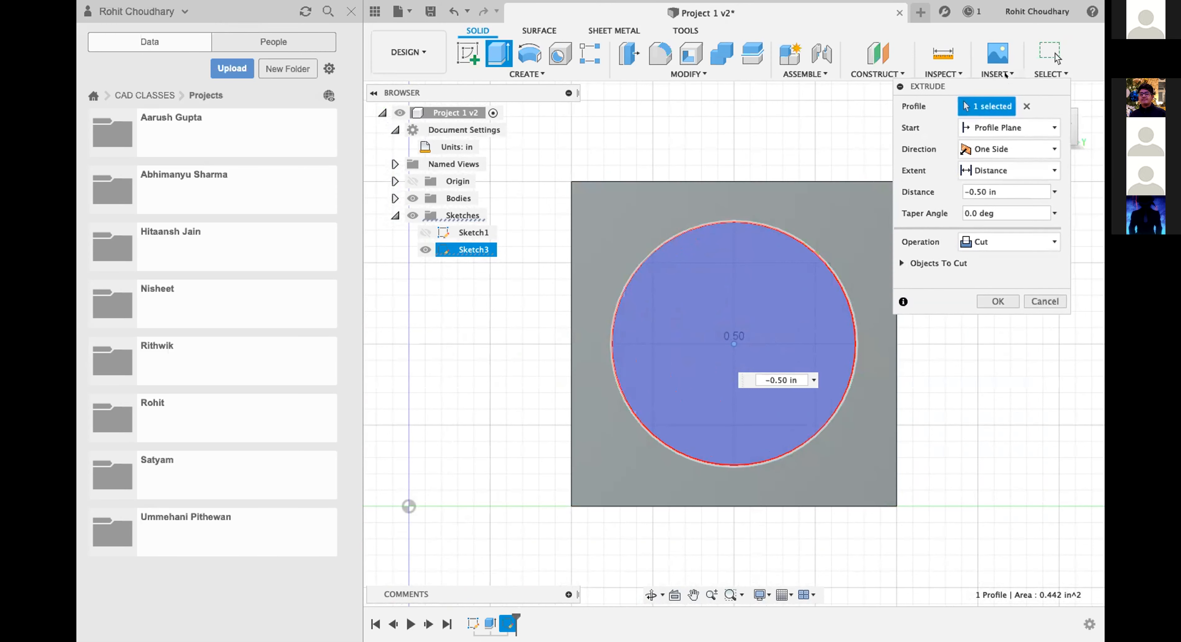
pyautogui.click(1004, 241)
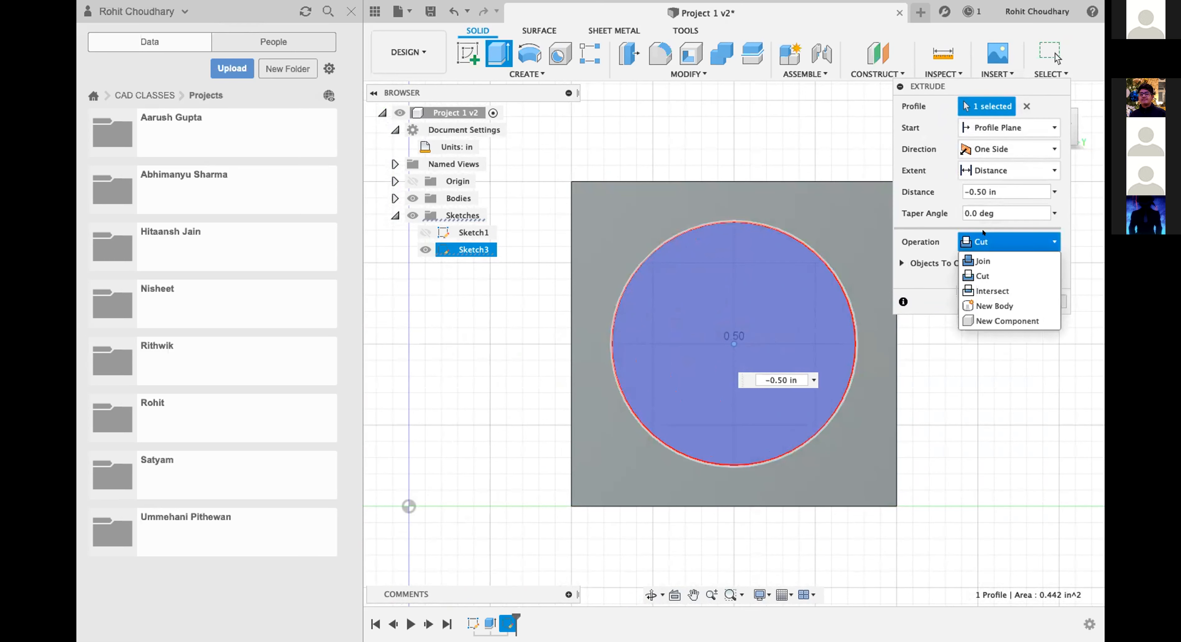
pyautogui.click(1003, 258)
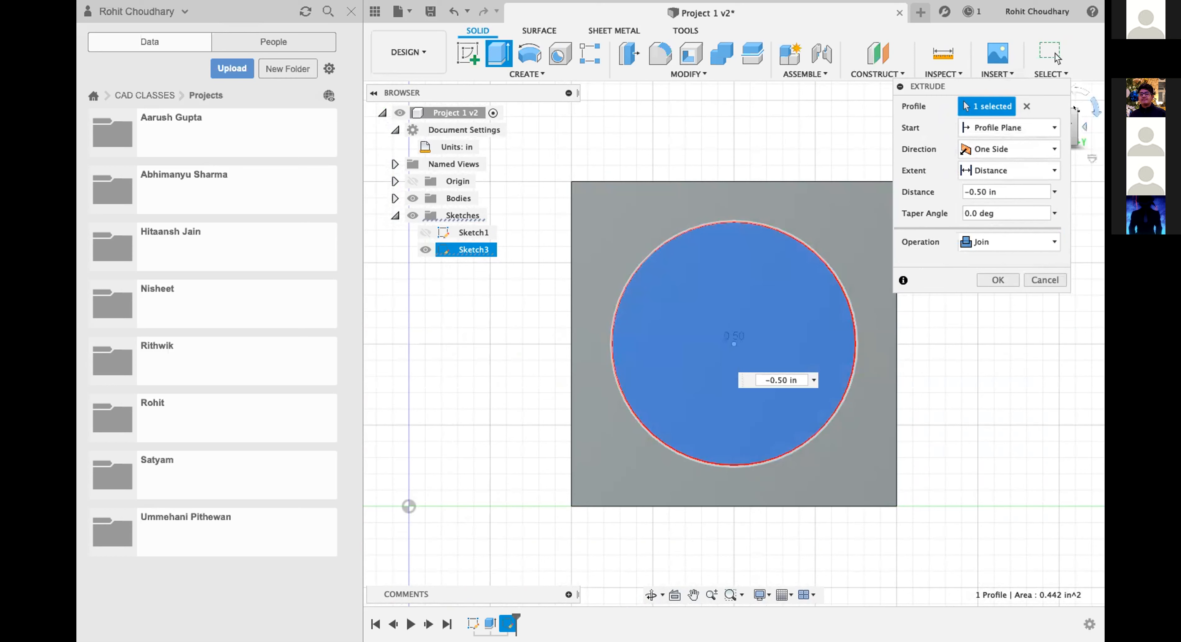
pyautogui.click(1073, 117)
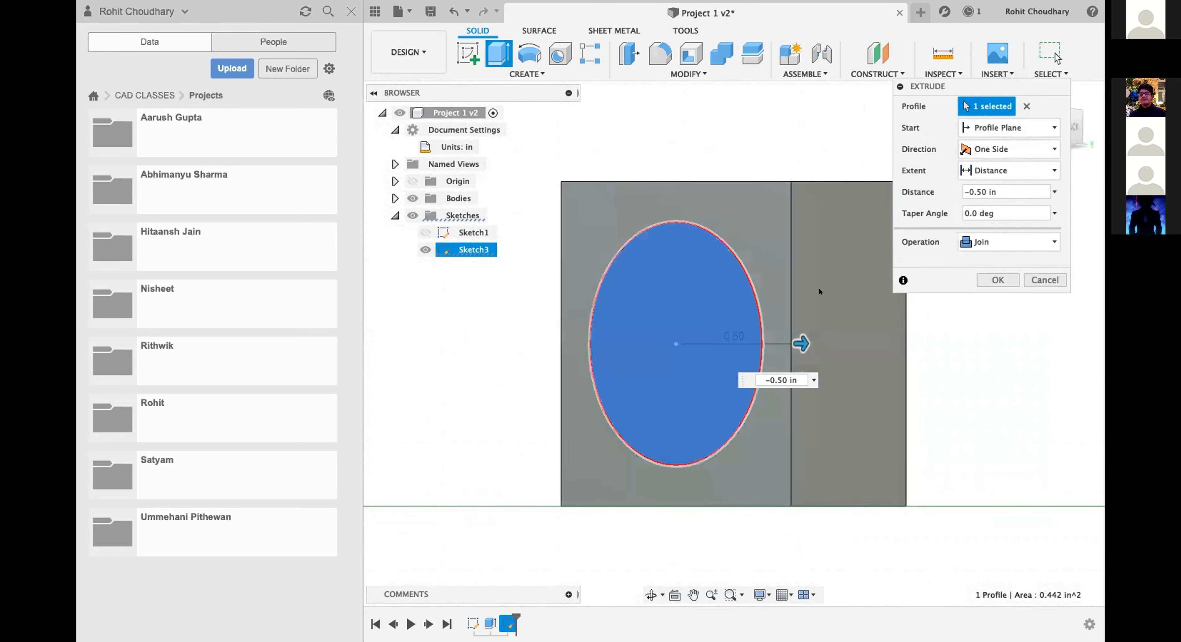
pyautogui.moveTo(912, 87); pyautogui.dragTo(1028, 275)
pyautogui.click(1027, 92)
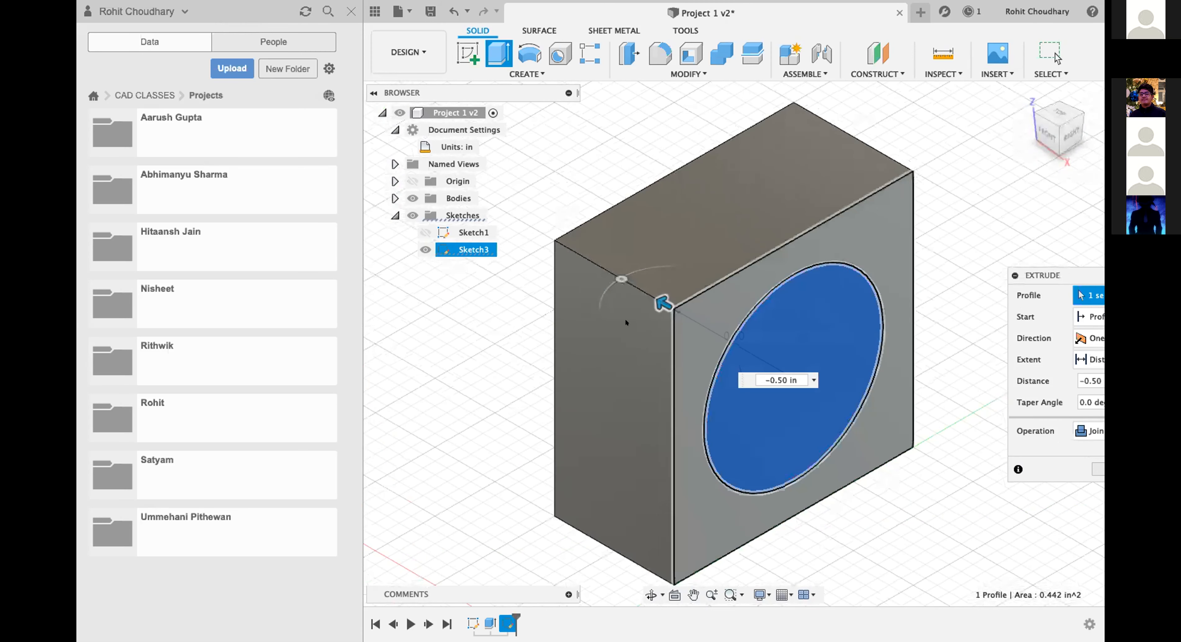
# Pull the circle extrusion back to 0.00 in and return it to -0.50 in, through to the opposite face.
pyautogui.moveTo(660, 300); pyautogui.dragTo(802, 385)
pyautogui.moveTo(1040, 275); pyautogui.dragTo(1081, 146)
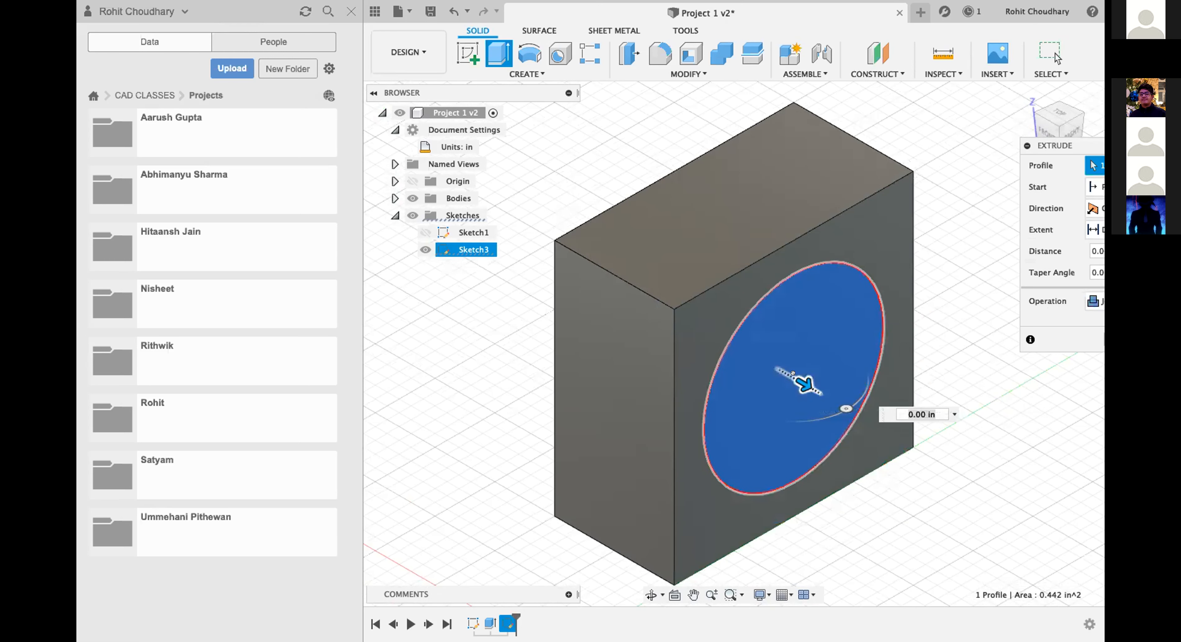
pyautogui.moveTo(803, 383); pyautogui.dragTo(663, 303)
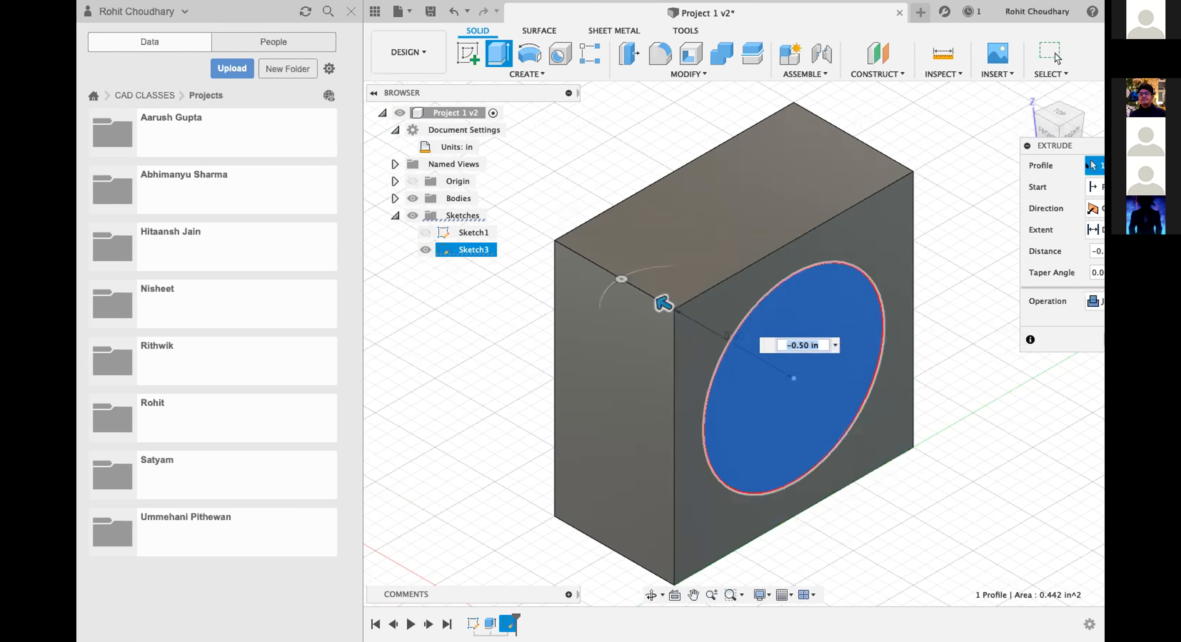
# Change the extrusion's operation to Cut and apply the -0.50 in circular cut through the block.
pyautogui.moveTo(1026, 145); pyautogui.dragTo(949, 98)
pyautogui.click(1043, 253)
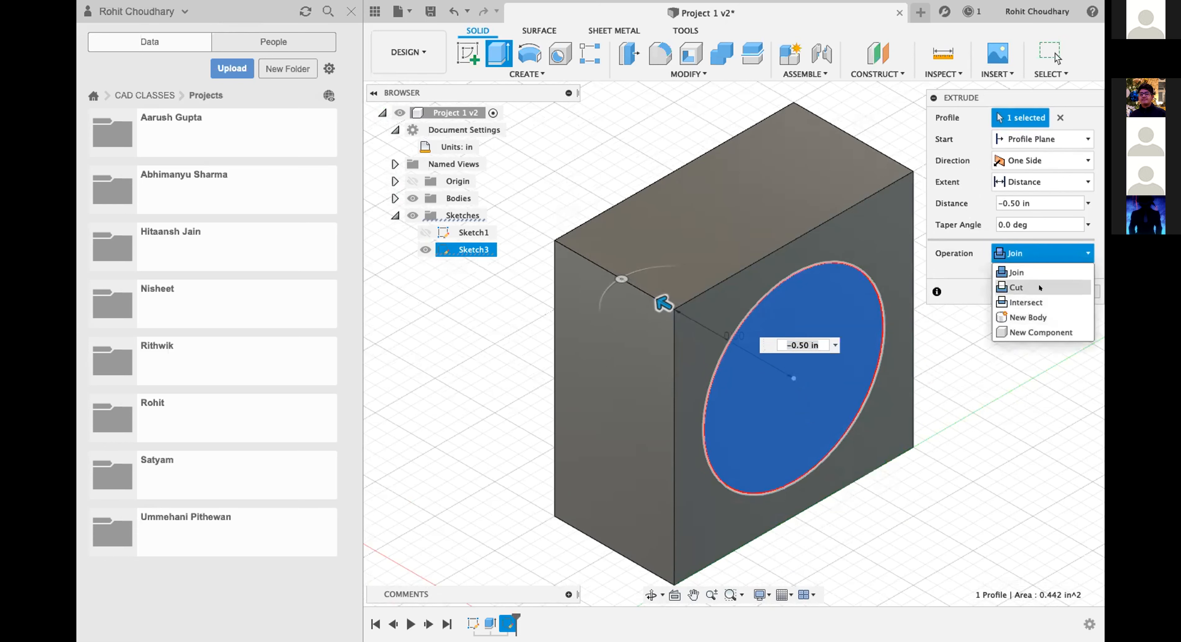
pyautogui.click(1022, 287)
pyautogui.moveTo(985, 98); pyautogui.dragTo(985, 334)
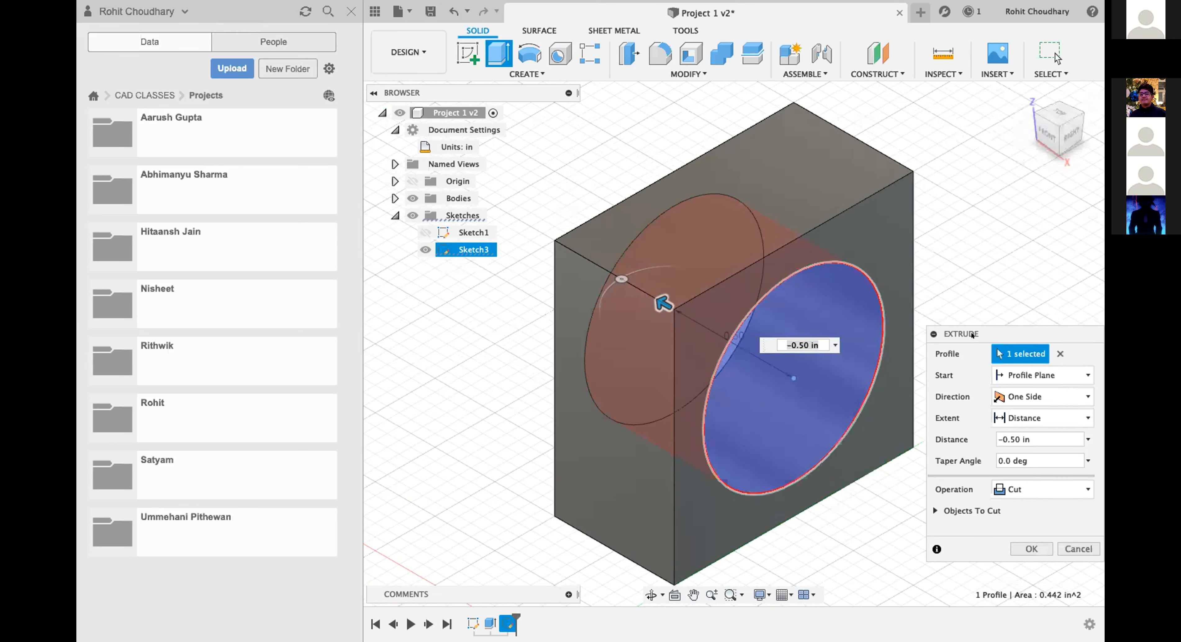
pyautogui.click(1044, 133)
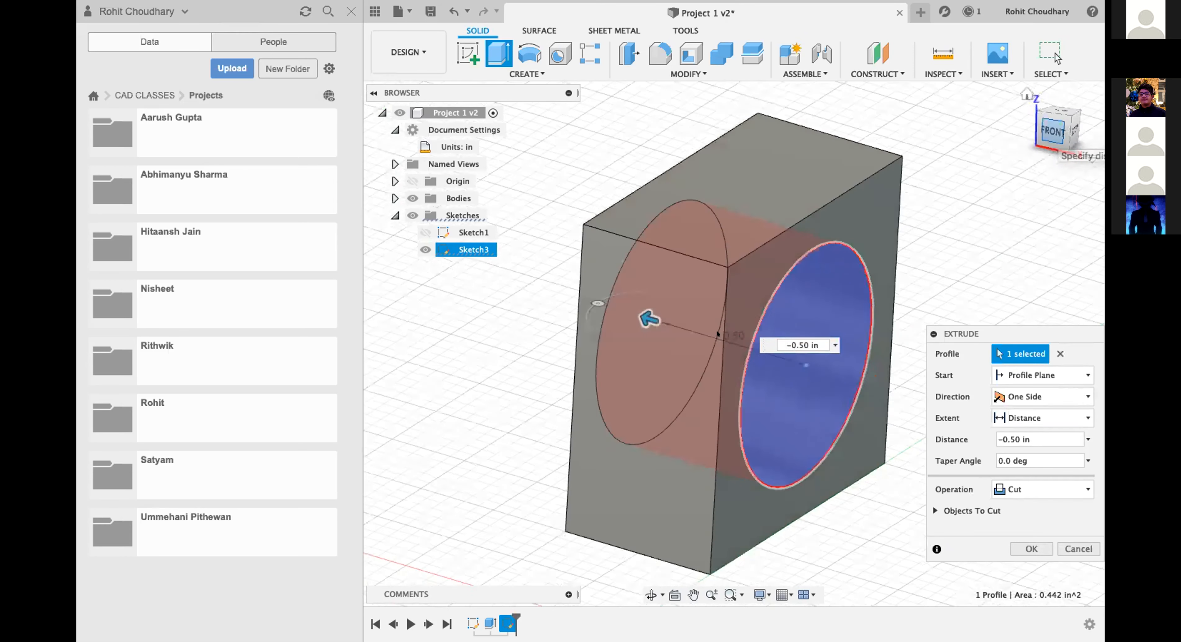
pyautogui.moveTo(632, 343)
pyautogui.mouseDown()
pyautogui.moveTo(702, 350)
pyautogui.moveTo(626, 358)
pyautogui.mouseUp()
pyautogui.press('Return')
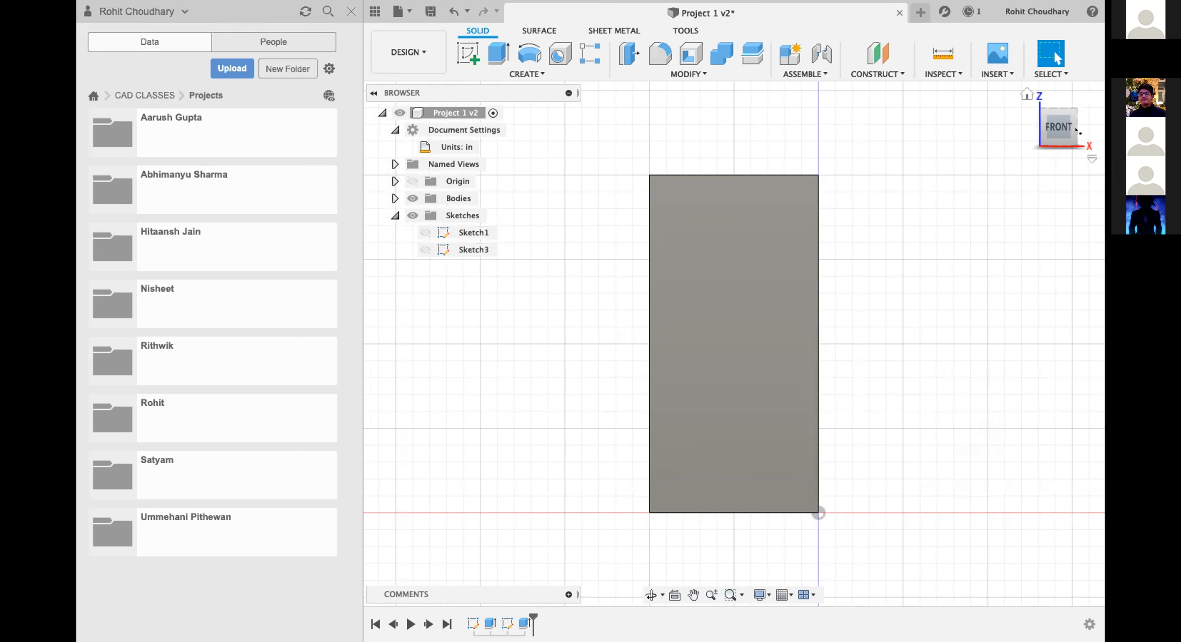
# Inspect the circular hole from the right and in isometric view, and undo the cut.
pyautogui.click(1075, 130)
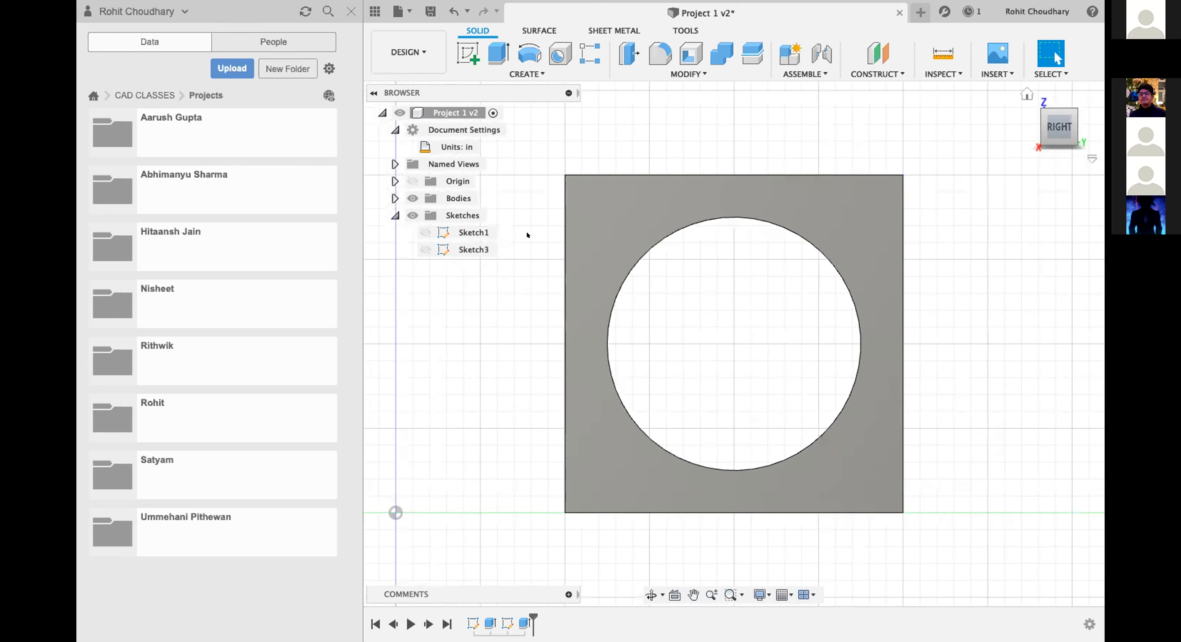
pyautogui.click(1027, 95)
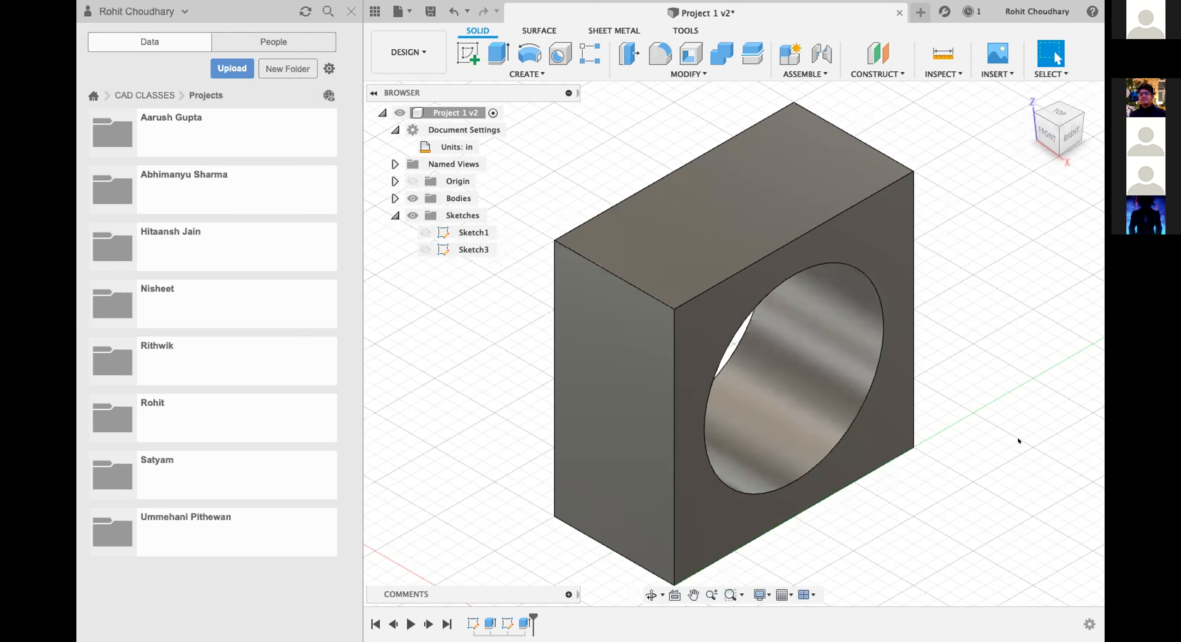
pyautogui.scroll(5, 821, 265)
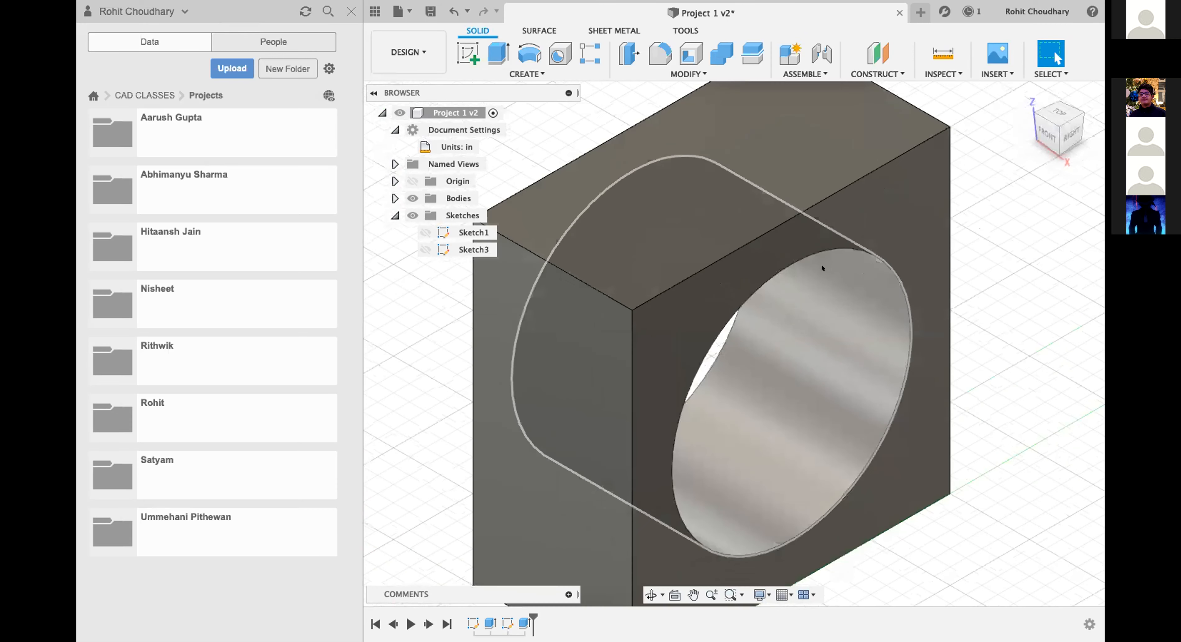
pyautogui.press('super+z')
pyautogui.press('super+z')
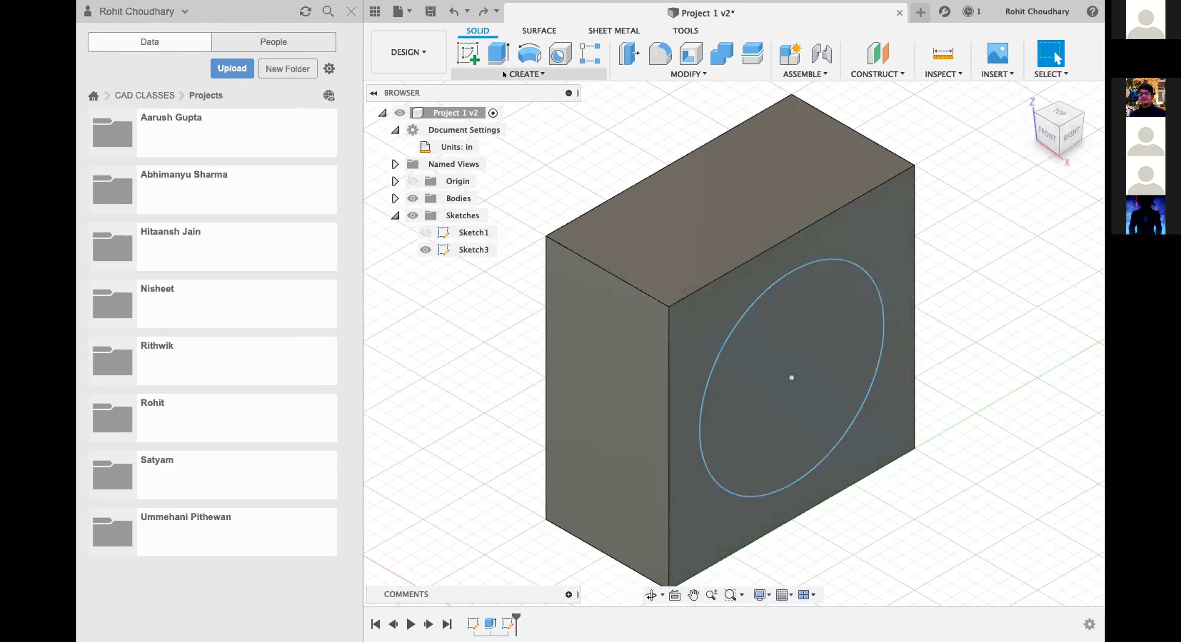
# Cut the circle profile -0.50 in through the block, check the hole from the right, and undo the cut.
pyautogui.click(492, 51)
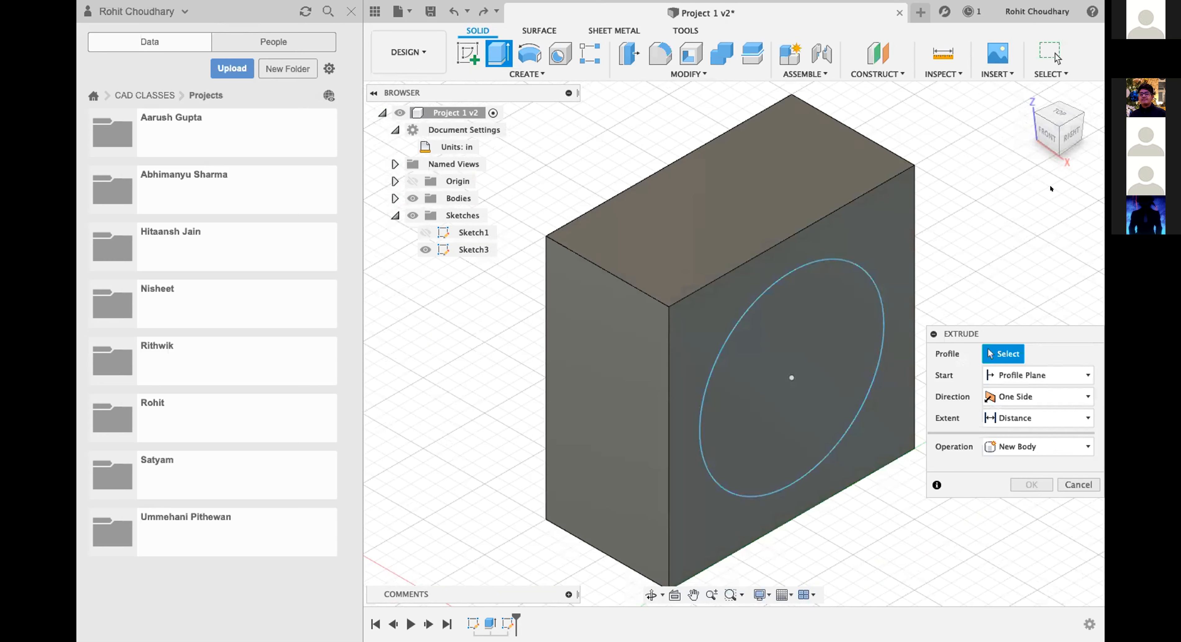
pyautogui.click(814, 365)
pyautogui.moveTo(806, 386); pyautogui.dragTo(647, 294)
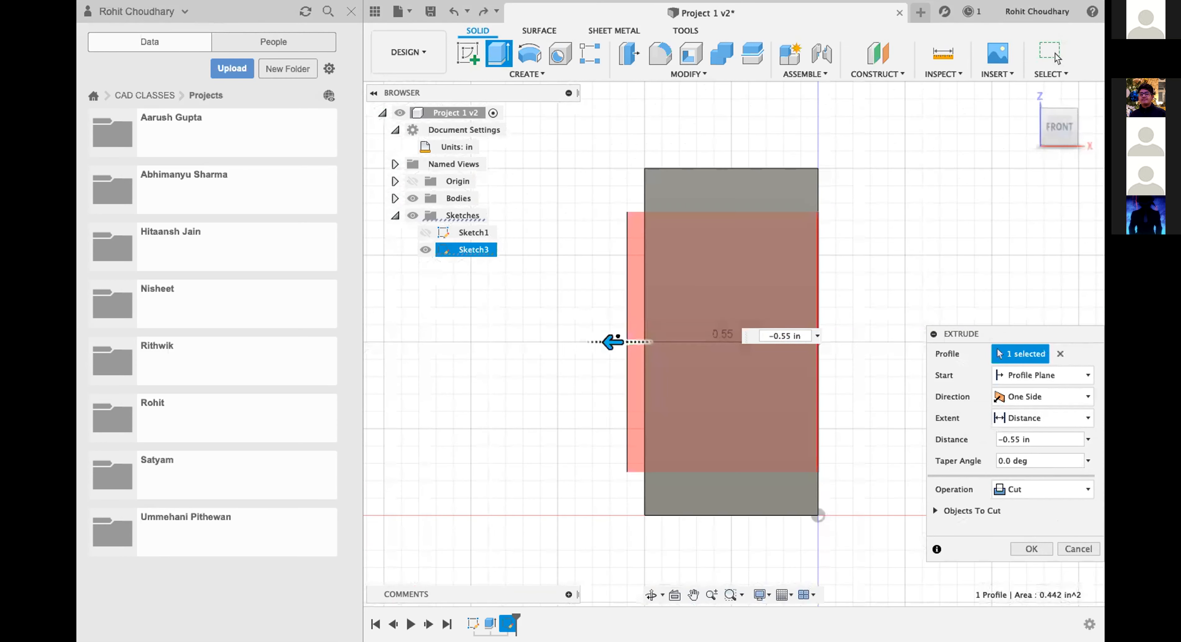
pyautogui.moveTo(606, 339); pyautogui.dragTo(618, 337)
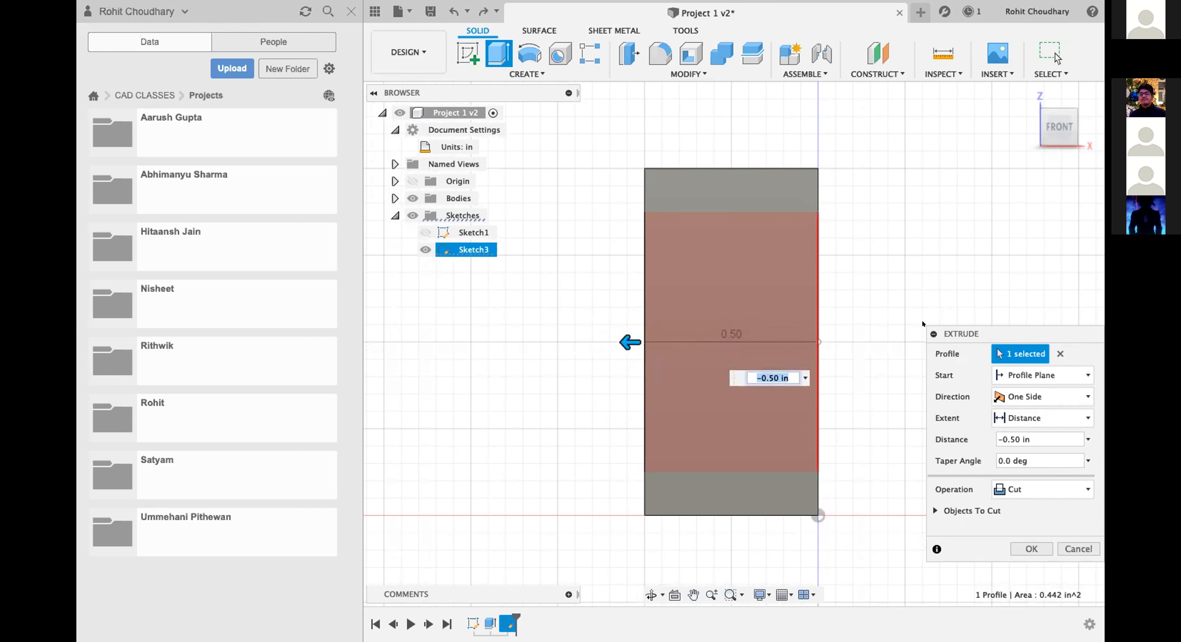
pyautogui.press('Return')
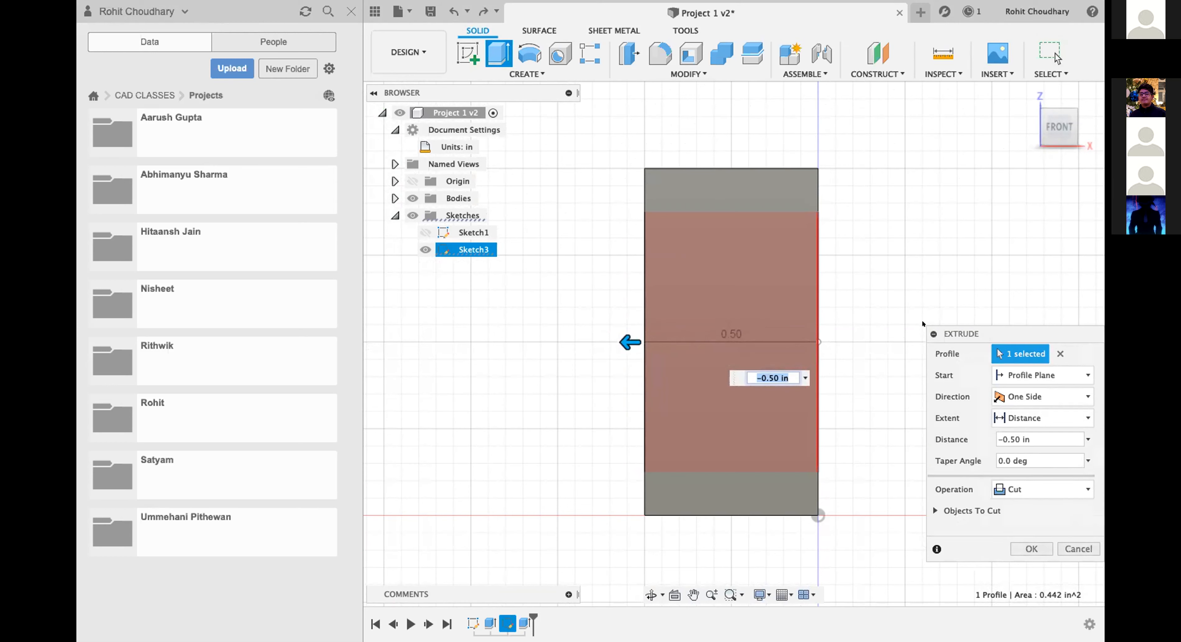
pyautogui.click(1086, 127)
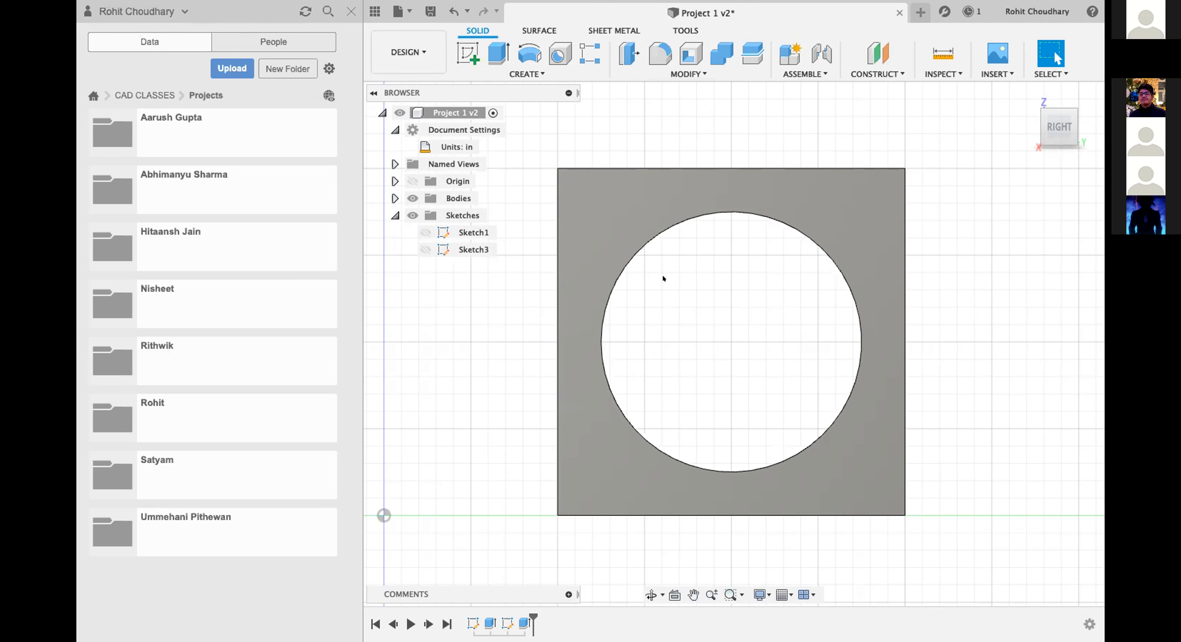
pyautogui.press('super+z')
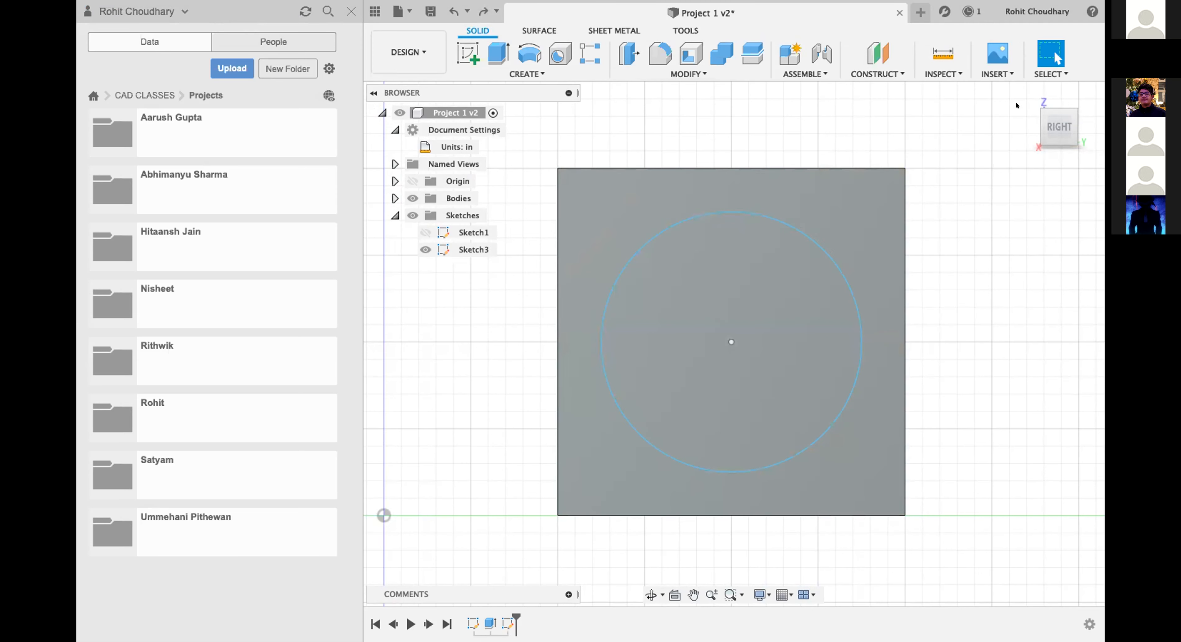
# Set up an outward extrusion of the circle profile on the block's right face, 0.35 in long and joined to the block.
pyautogui.click(1040, 109)
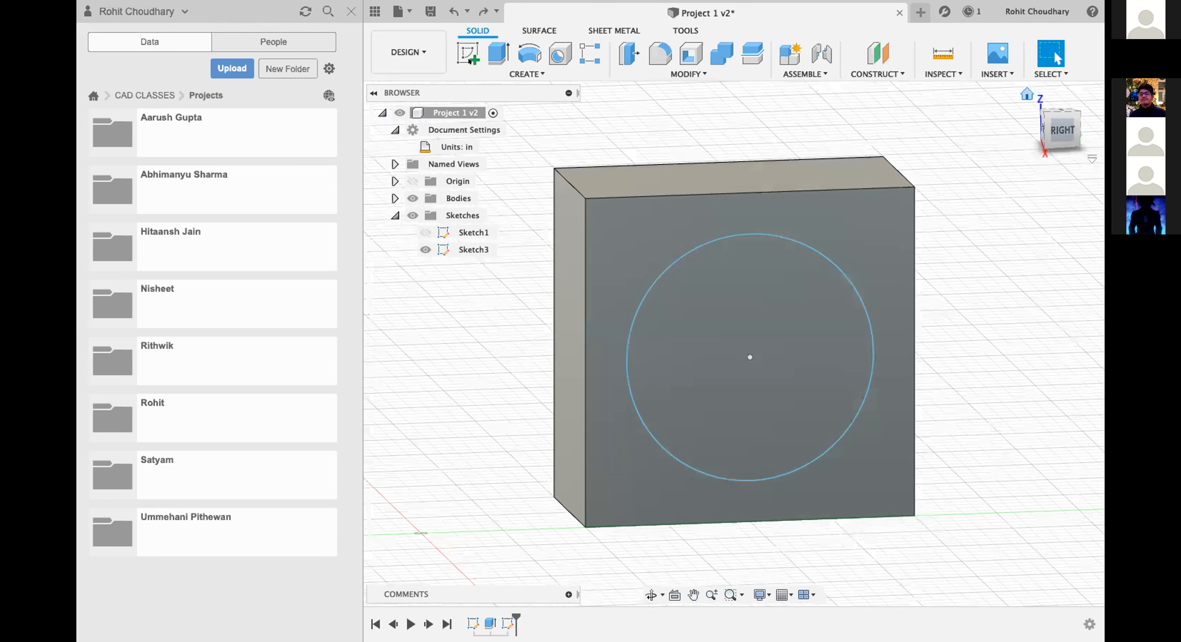
pyautogui.click(500, 52)
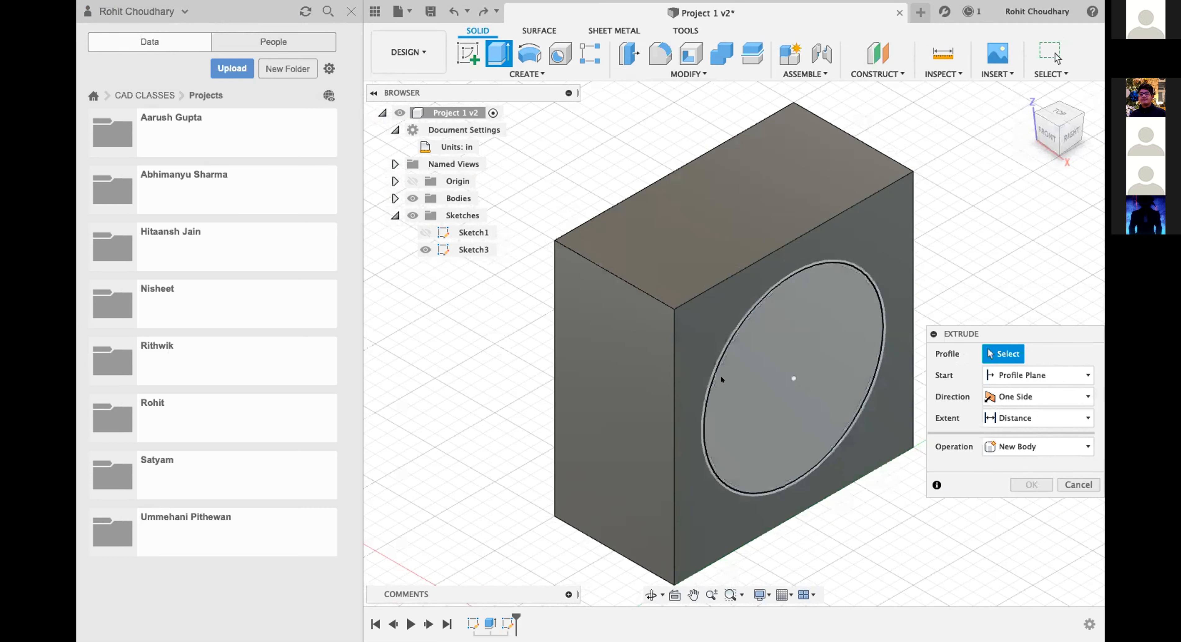
pyautogui.click(823, 327)
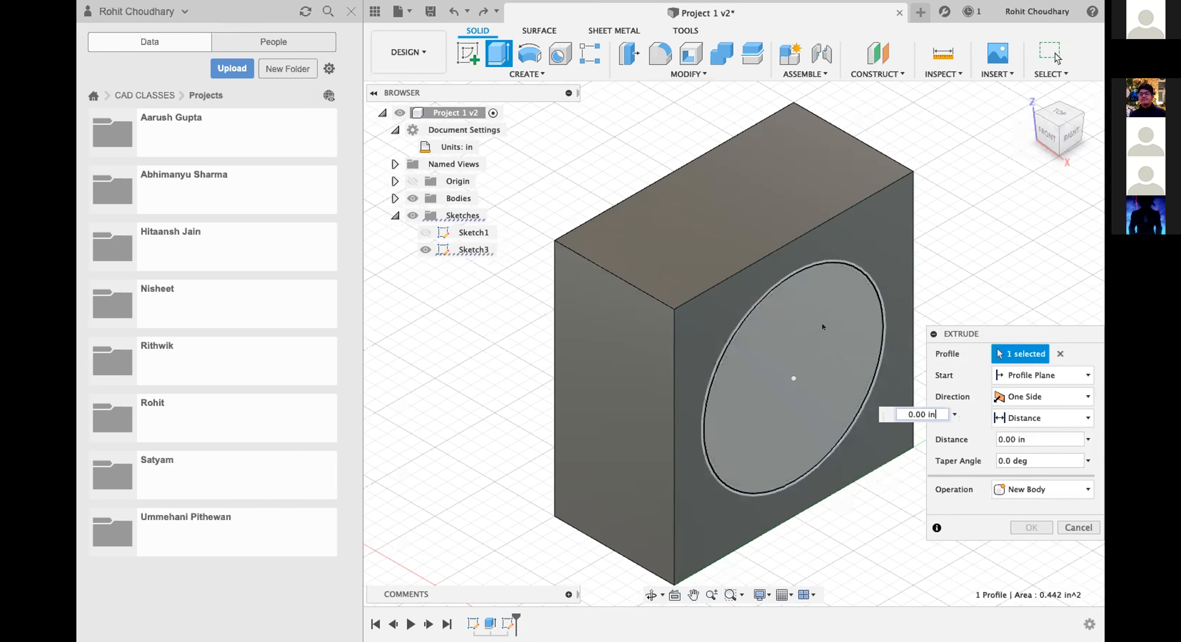
pyautogui.moveTo(803, 384); pyautogui.dragTo(884, 454)
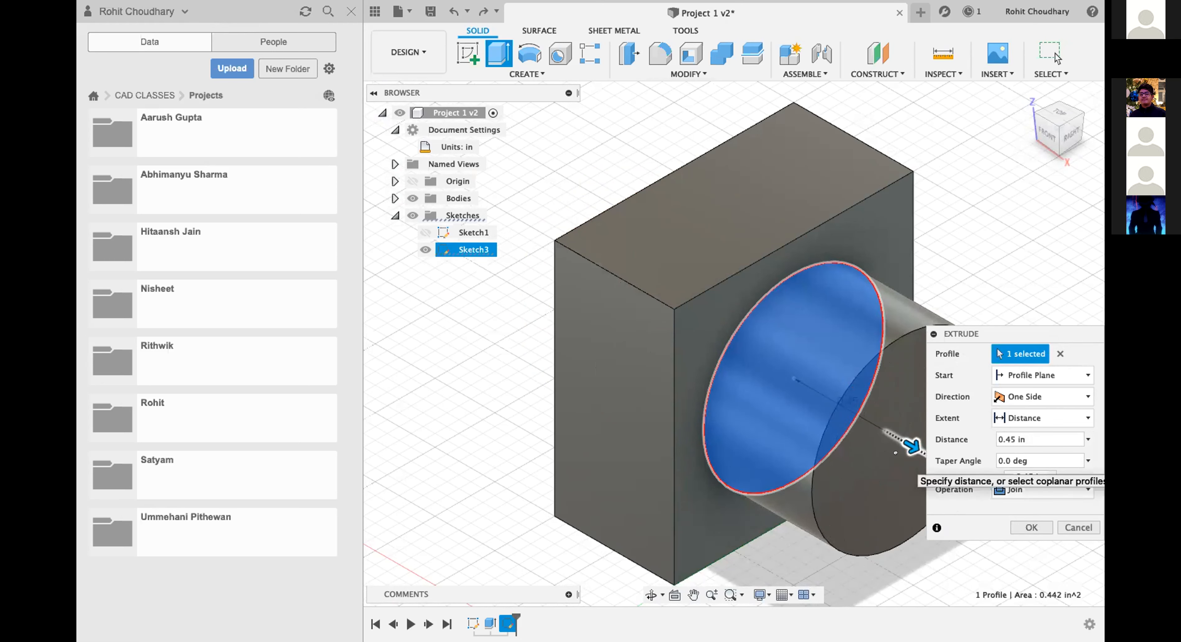
pyautogui.moveTo(885, 454); pyautogui.dragTo(876, 441)
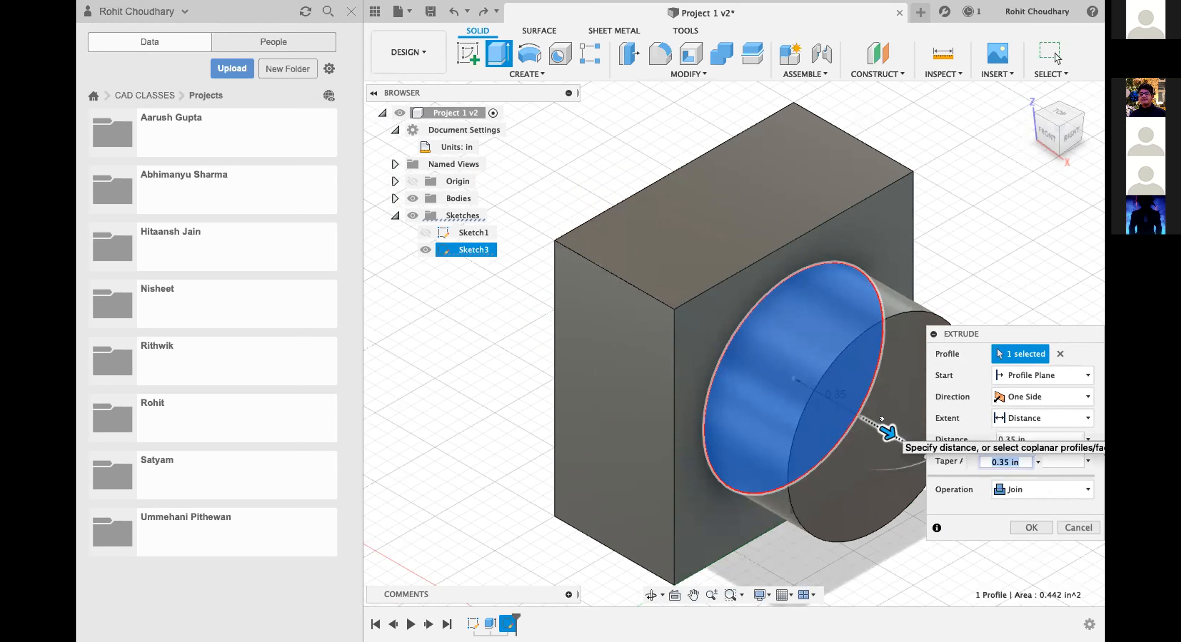
# Reverse the circle extrusion to -0.50 in as a cut through the block and apply it.
pyautogui.moveTo(881, 420); pyautogui.dragTo(665, 306)
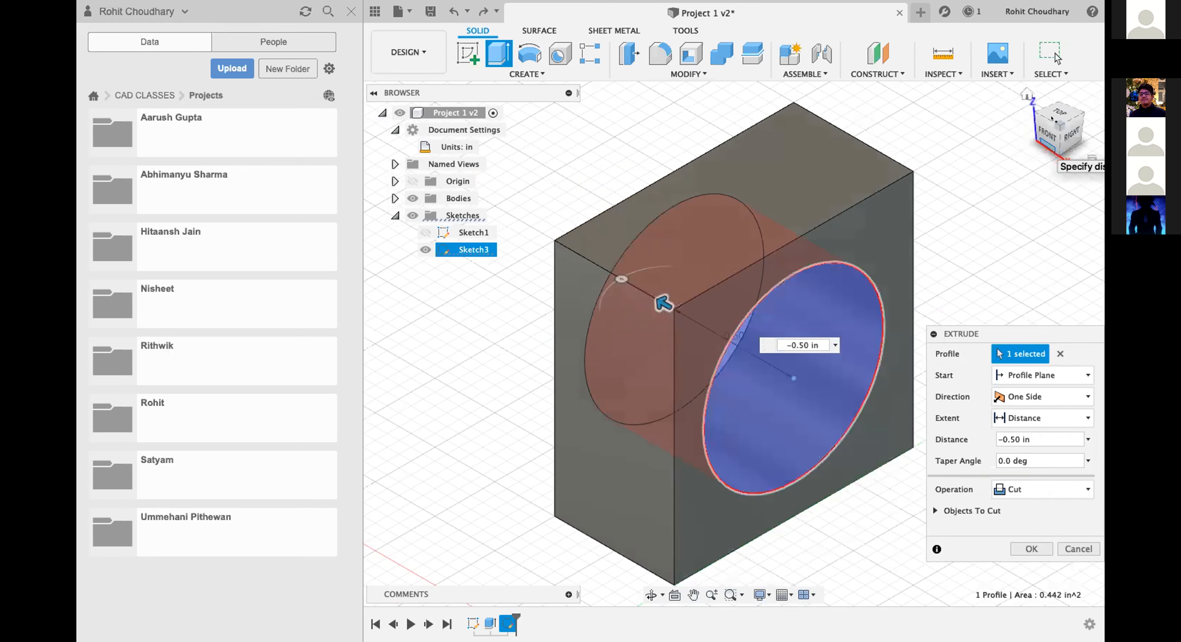
pyautogui.click(1047, 136)
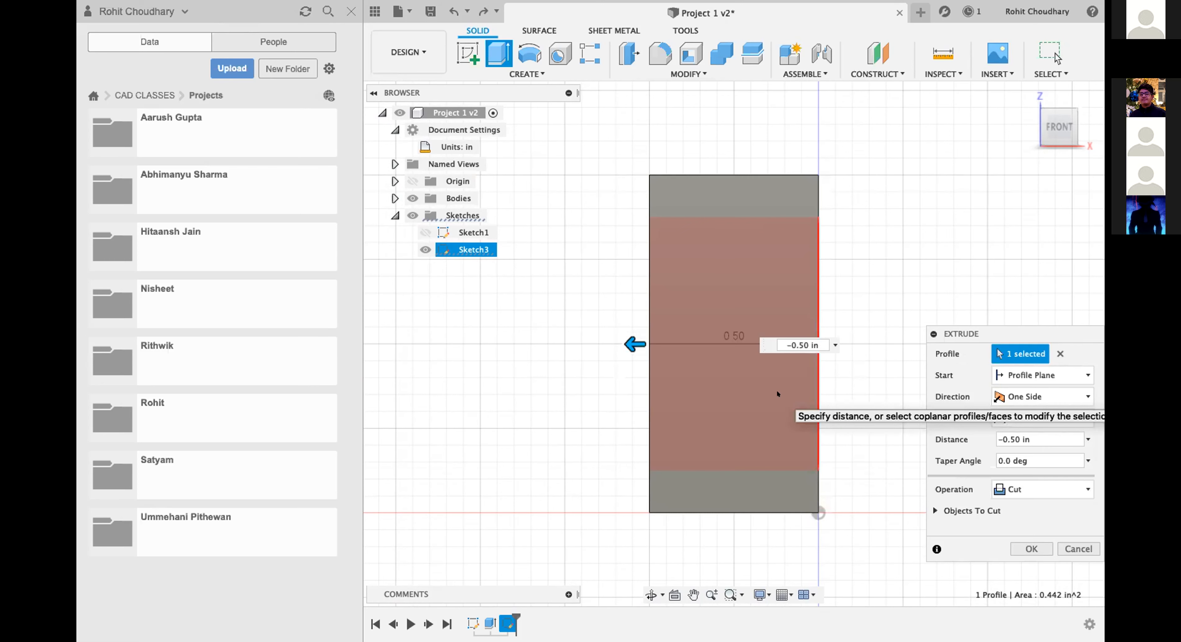
pyautogui.press('Return')
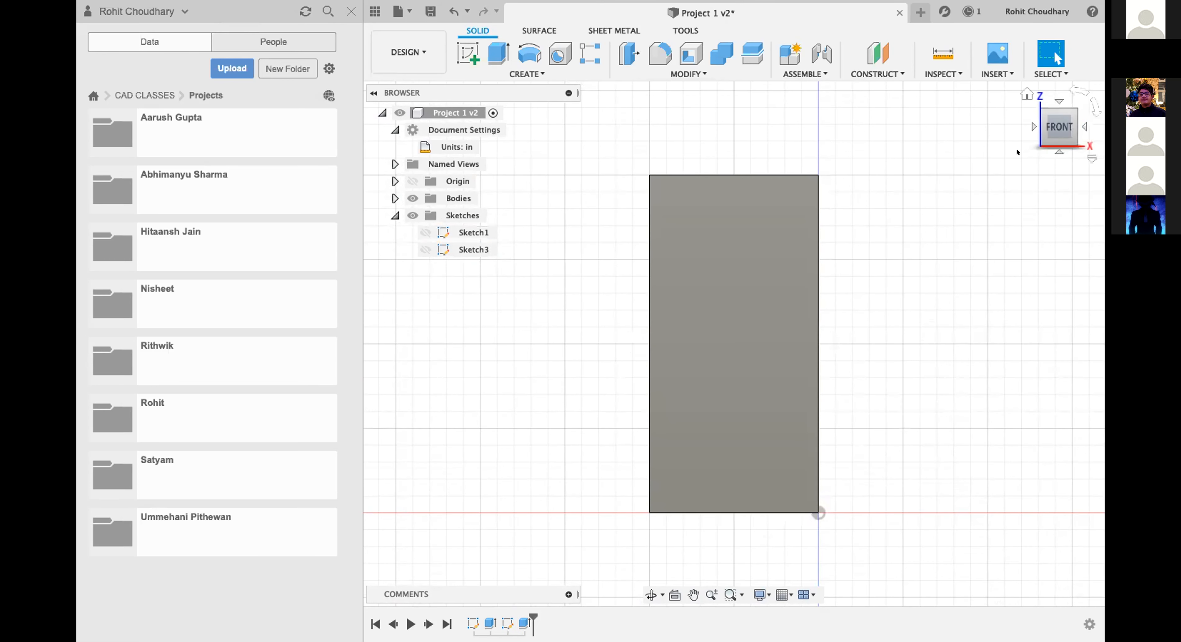
pyautogui.click(1084, 128)
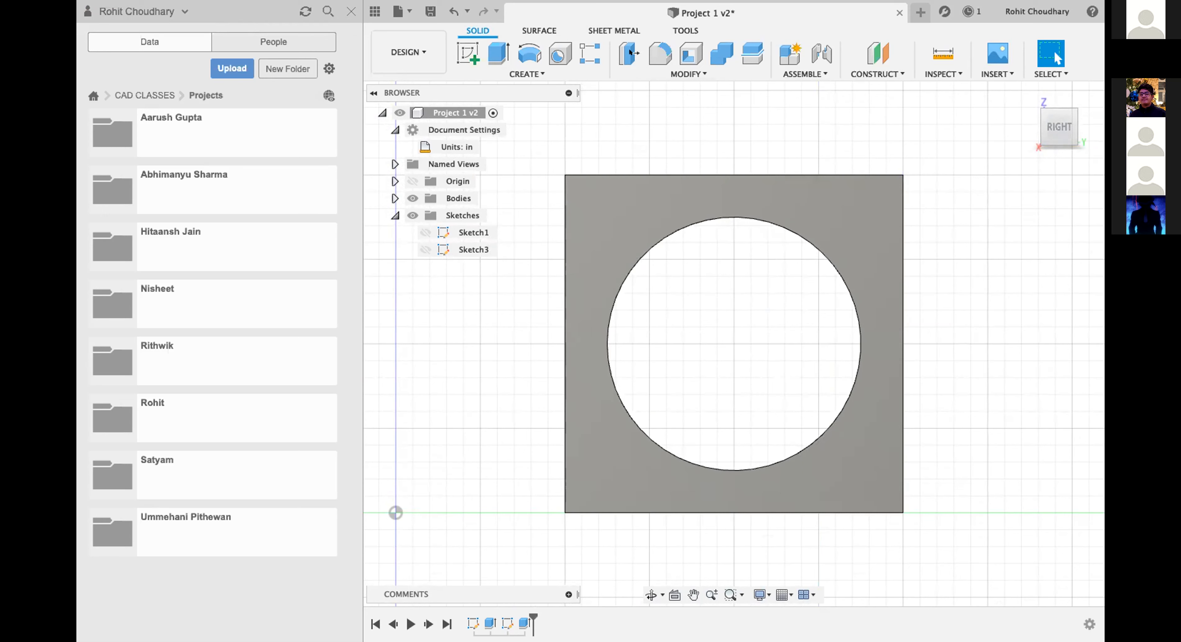
pyautogui.click(101, 3)
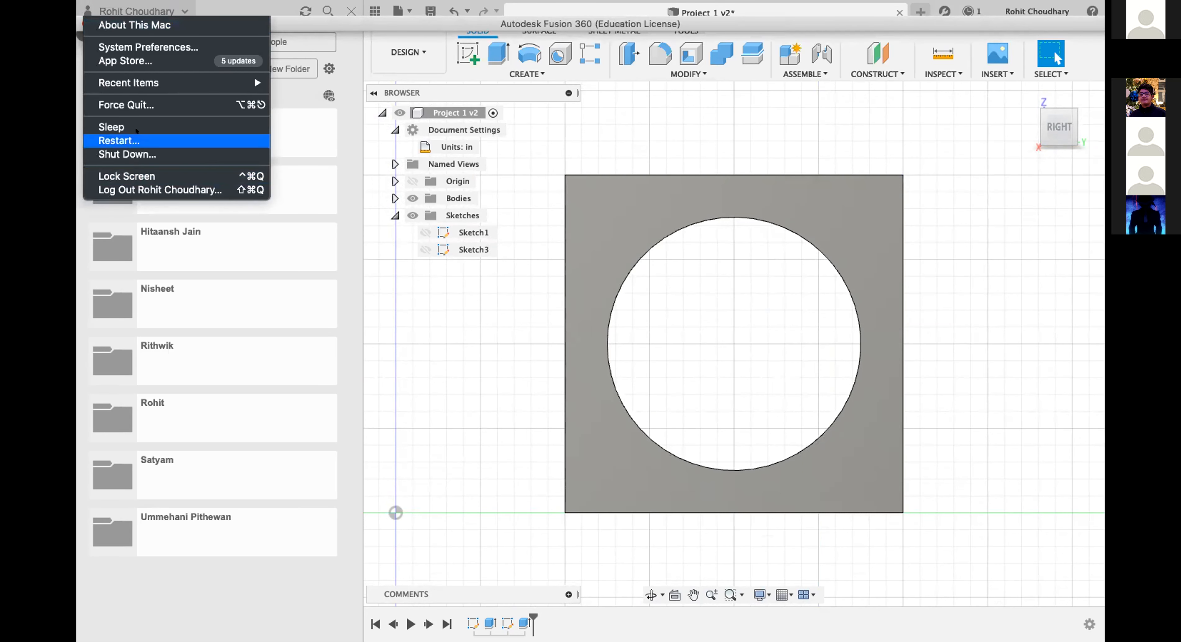
pyautogui.click(135, 107)
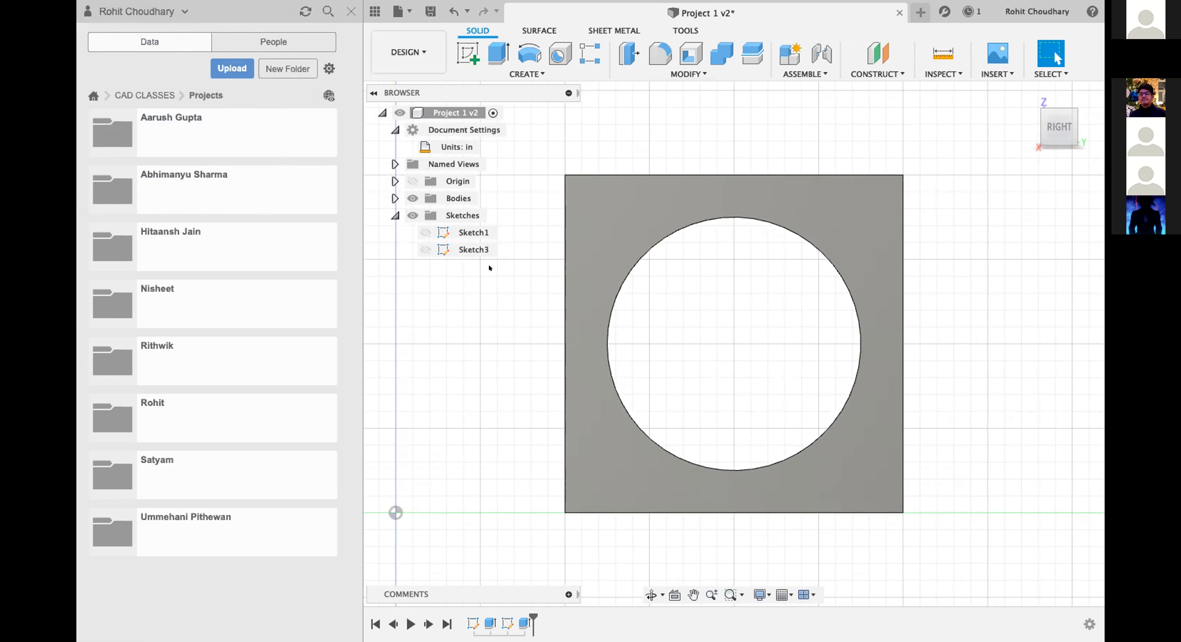
pyautogui.moveTo(1054, 129)
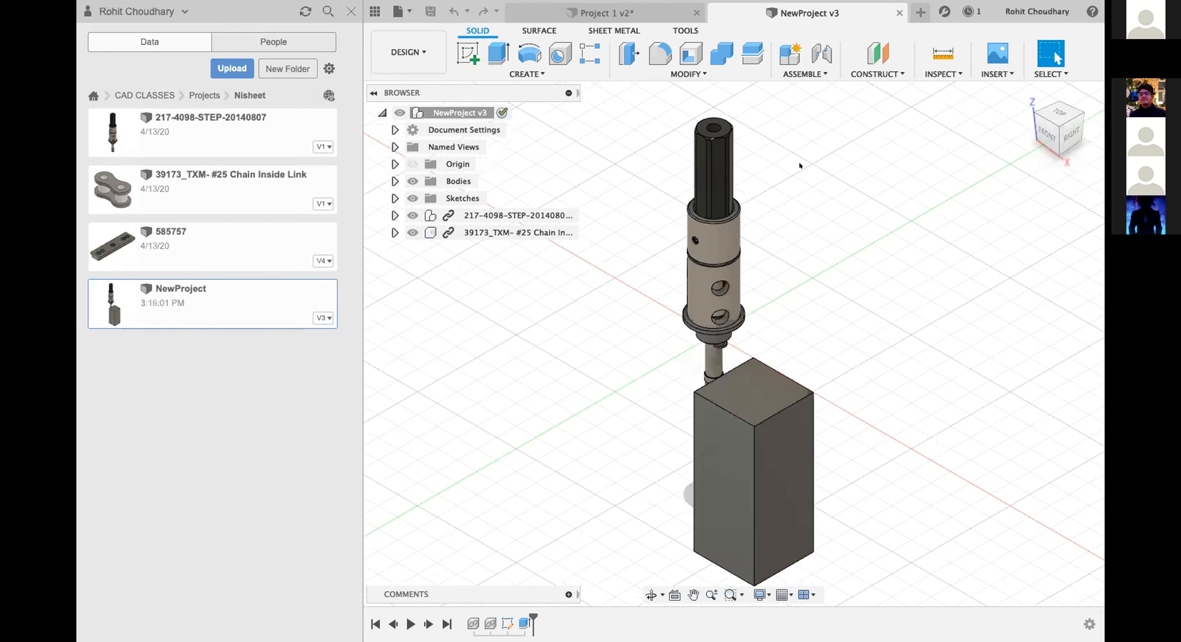
pyautogui.scroll(3, 798, 161)
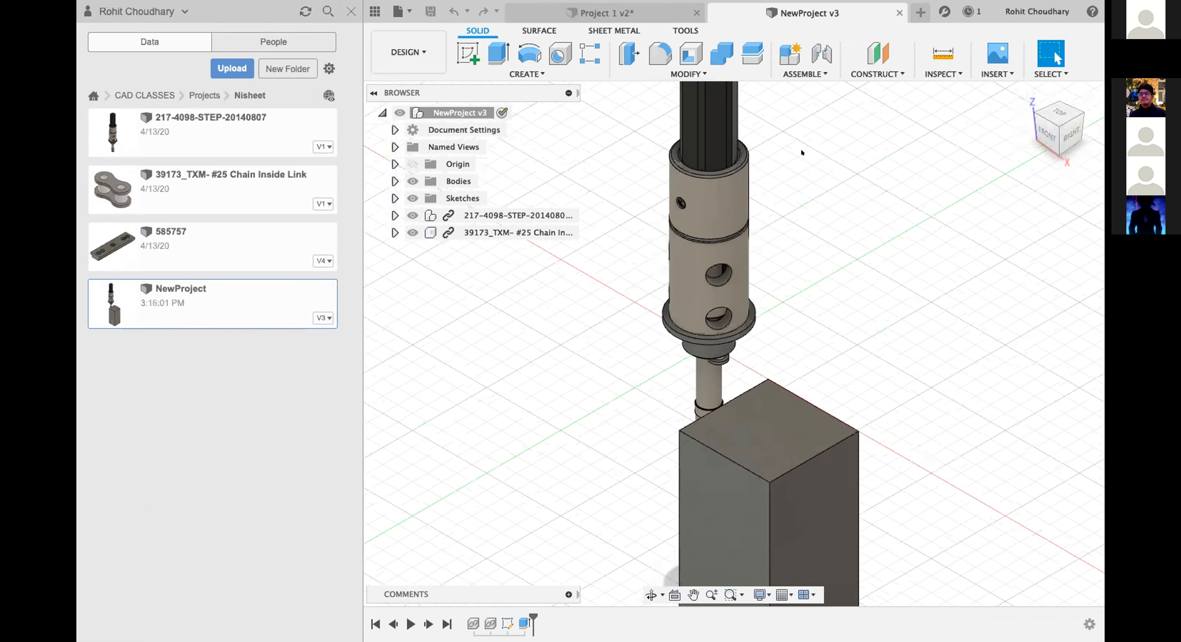
pyautogui.scroll(2, 687, 176)
pyautogui.scroll(-2, 596, 260)
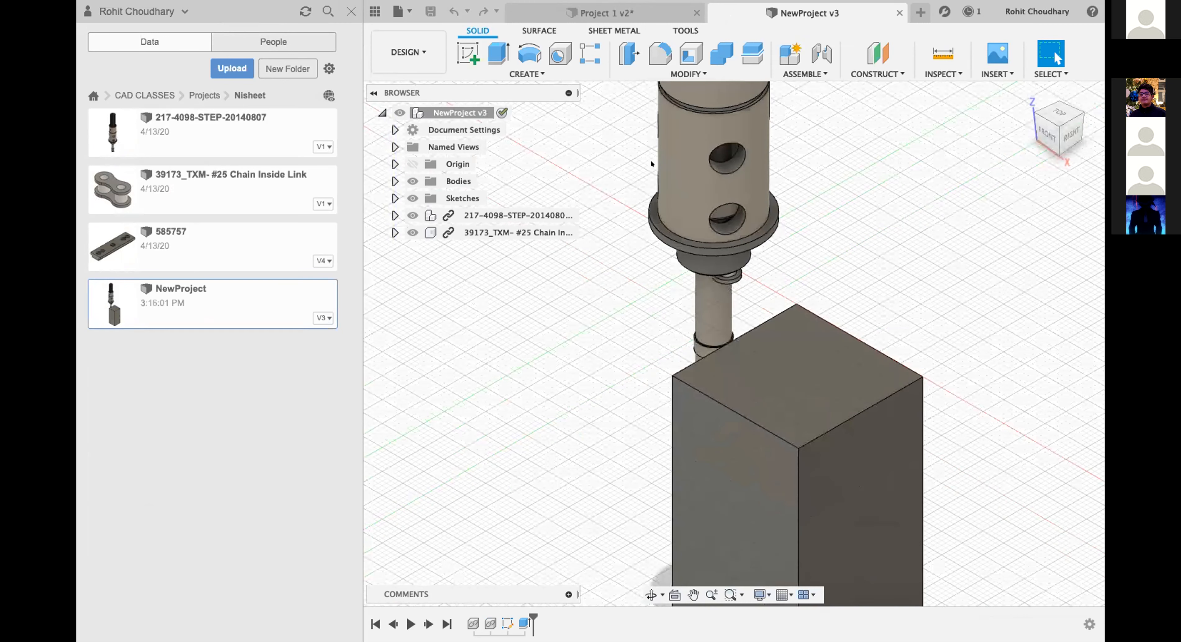
pyautogui.scroll(-1, 651, 163)
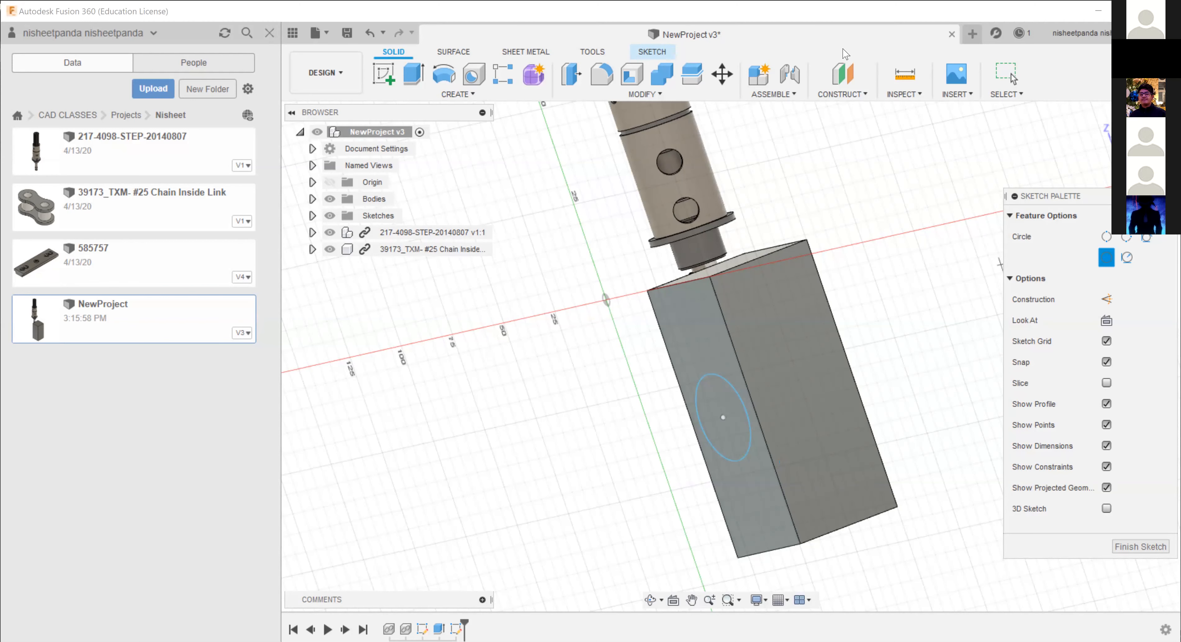
# Extrude the circle profile on the NewProject block's narrow side face -30 mm as a cut through the block.
pyautogui.click(412, 75)
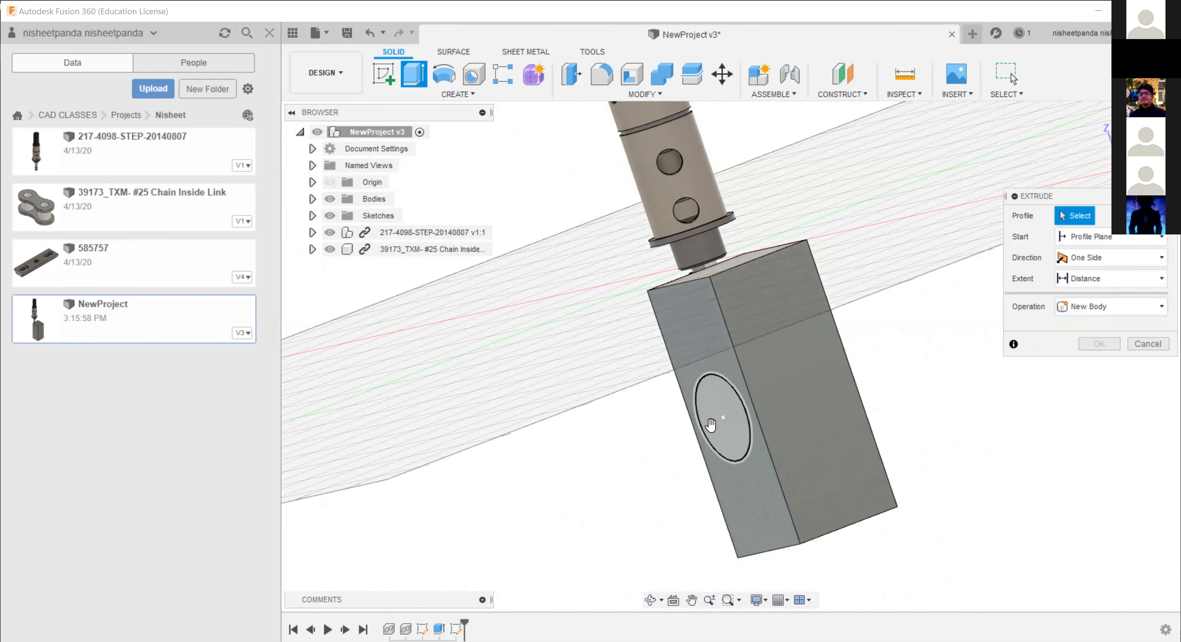
pyautogui.click(718, 403)
pyautogui.moveTo(793, 386); pyautogui.dragTo(807, 376)
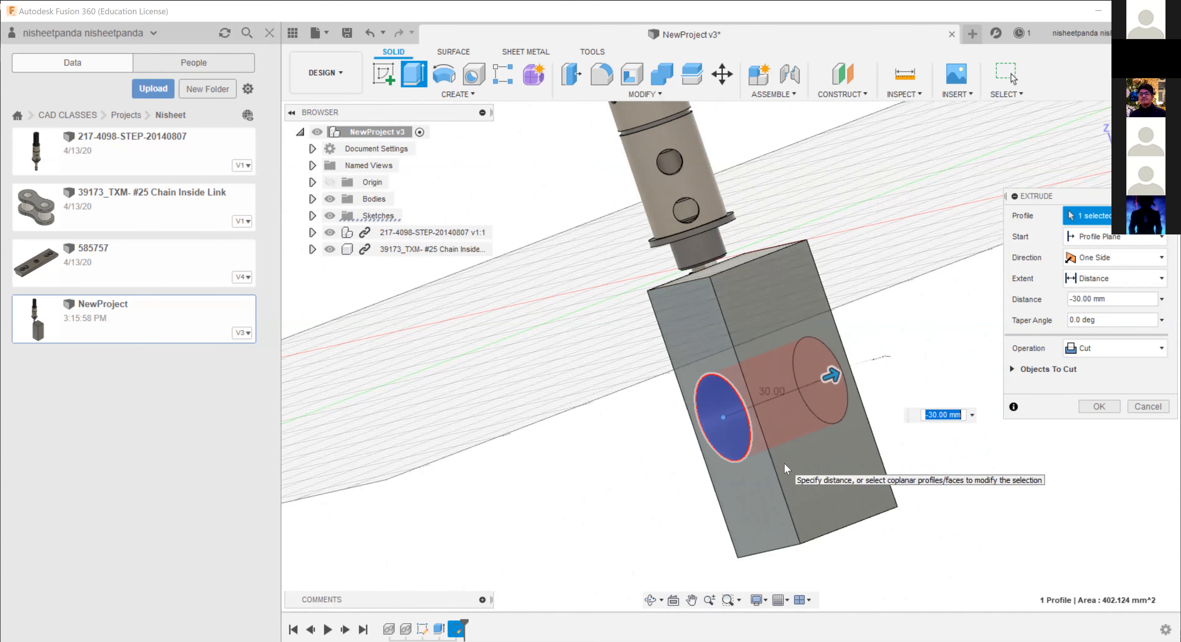
pyautogui.press('Return')
# Inspect the circular hole through the block from several angles and save the NewProject design.
pyautogui.moveTo(806, 455); pyautogui.dragTo(773, 531, button='middle')
pyautogui.scroll(2, 775, 454)
pyautogui.scroll(-2, 885, 269)
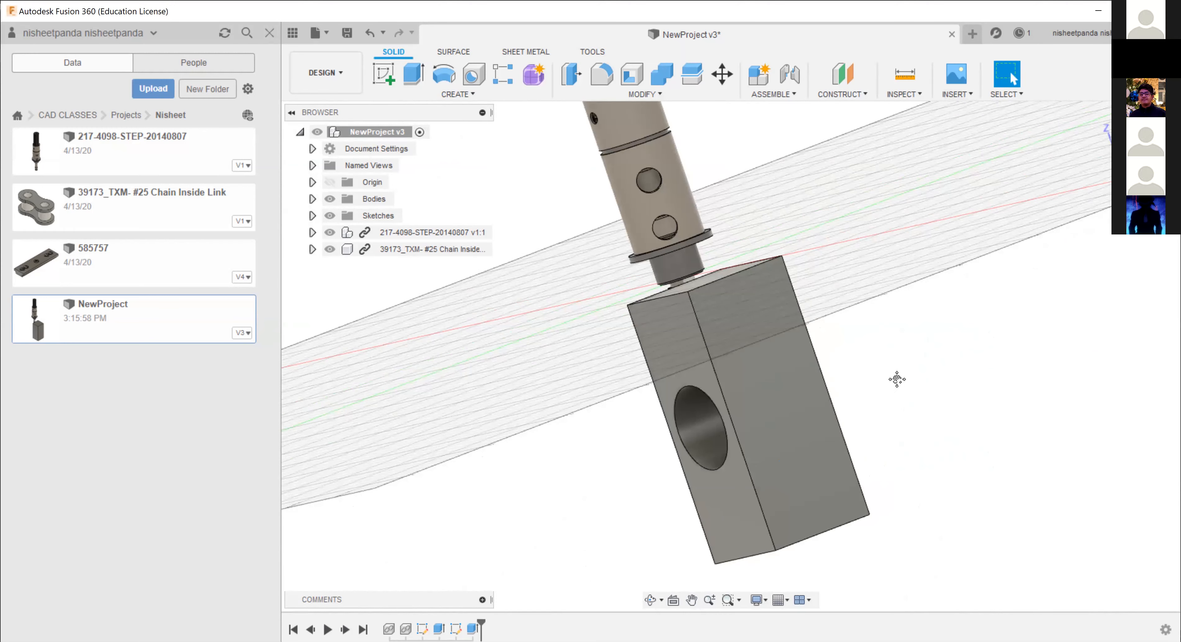
pyautogui.scroll(2, 839, 400)
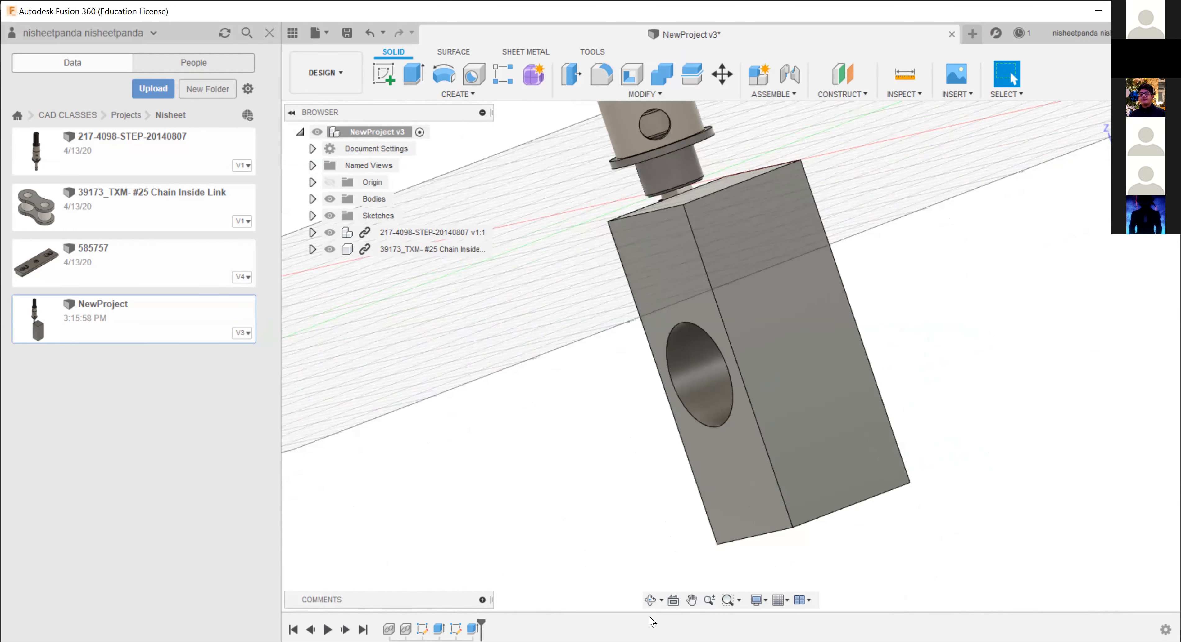
pyautogui.moveTo(813, 351); pyautogui.dragTo(856, 347, button='middle')
pyautogui.scroll(1, 857, 347)
pyautogui.moveTo(715, 490); pyautogui.dragTo(871, 351)
pyautogui.click(649, 600)
pyautogui.moveTo(937, 292)
pyautogui.mouseDown()
pyautogui.moveTo(910, 296)
pyautogui.moveTo(908, 266)
pyautogui.moveTo(910, 290)
pyautogui.moveTo(898, 290)
pyautogui.moveTo(935, 284)
pyautogui.moveTo(920, 356)
pyautogui.moveTo(955, 298)
pyautogui.moveTo(941, 306)
pyautogui.moveTo(935, 269)
pyautogui.moveTo(951, 289)
pyautogui.moveTo(960, 273)
pyautogui.moveTo(946, 271)
pyautogui.mouseUp()
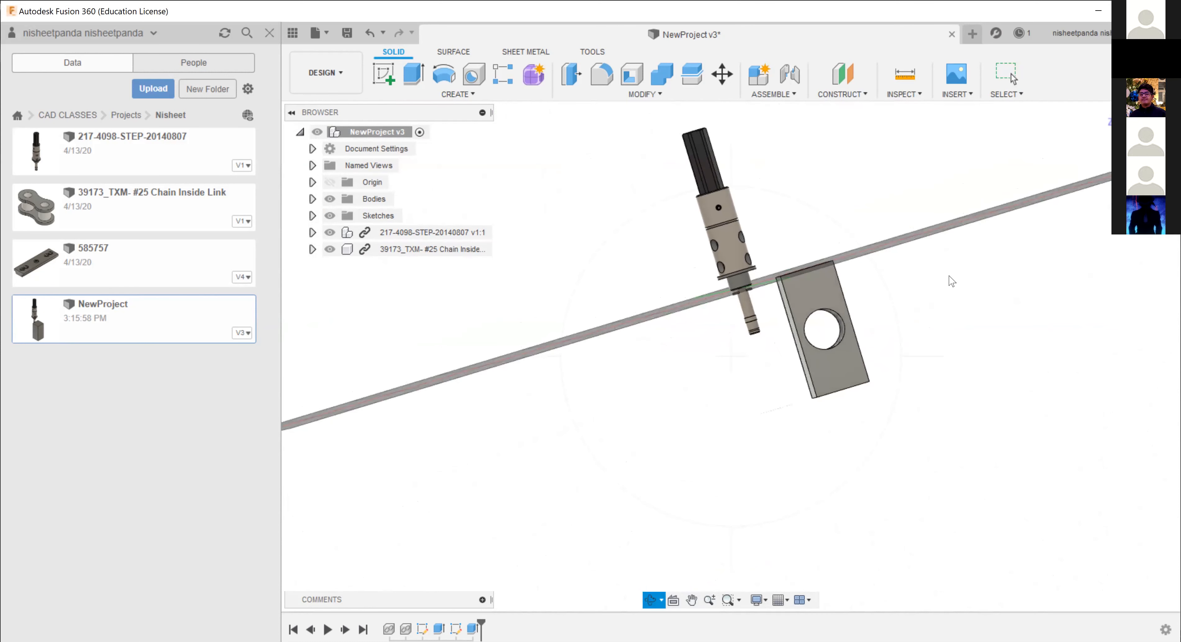
pyautogui.hotkey('ctrl', 's')
pyautogui.click(613, 346)
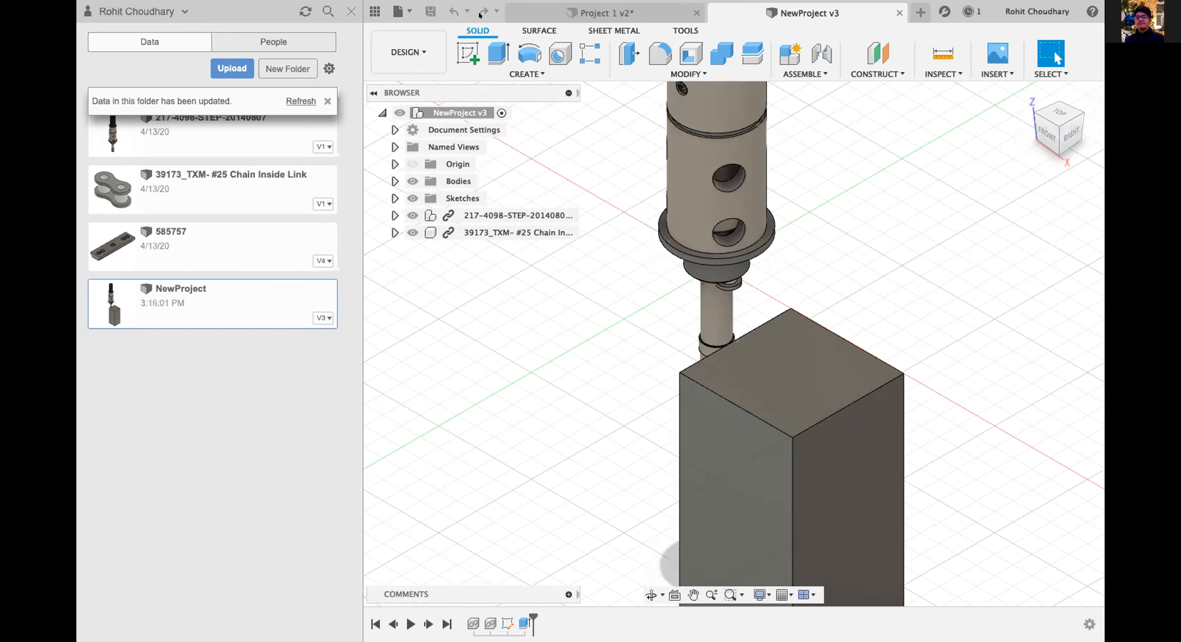
# Dismiss the folder update notice, go back to the class Projects folder and close the NewProject design.
pyautogui.click(327, 101)
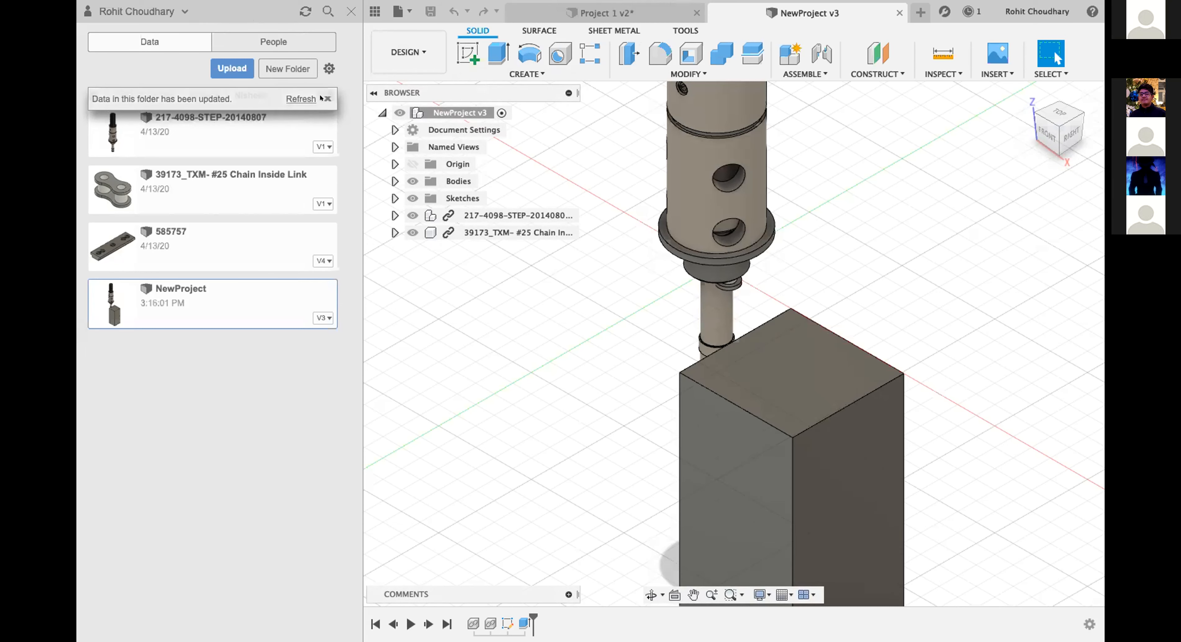
pyautogui.click(191, 97)
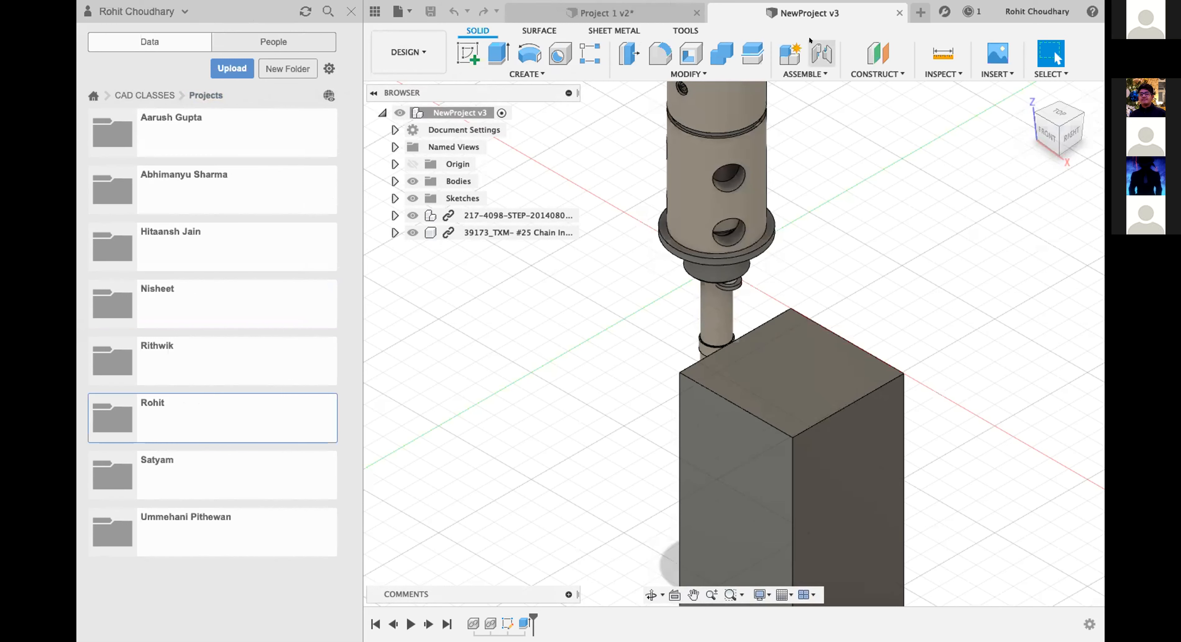
pyautogui.click(899, 13)
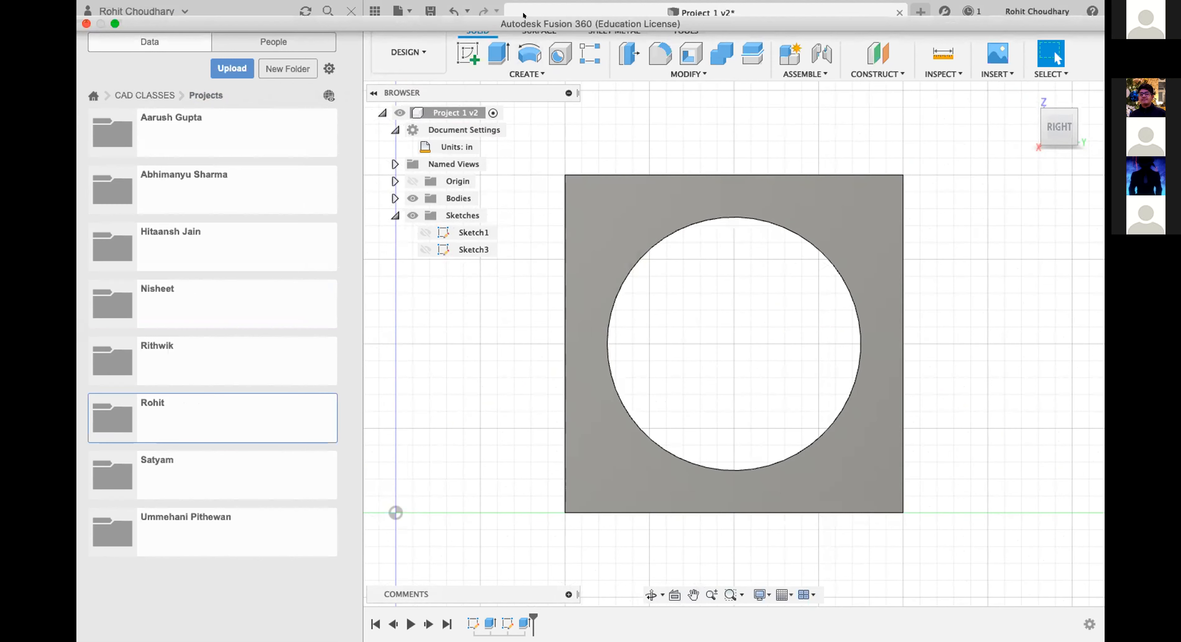
# Save Project 1 with the version description "User Saved" and open its project folder.
pyautogui.click(433, 12)
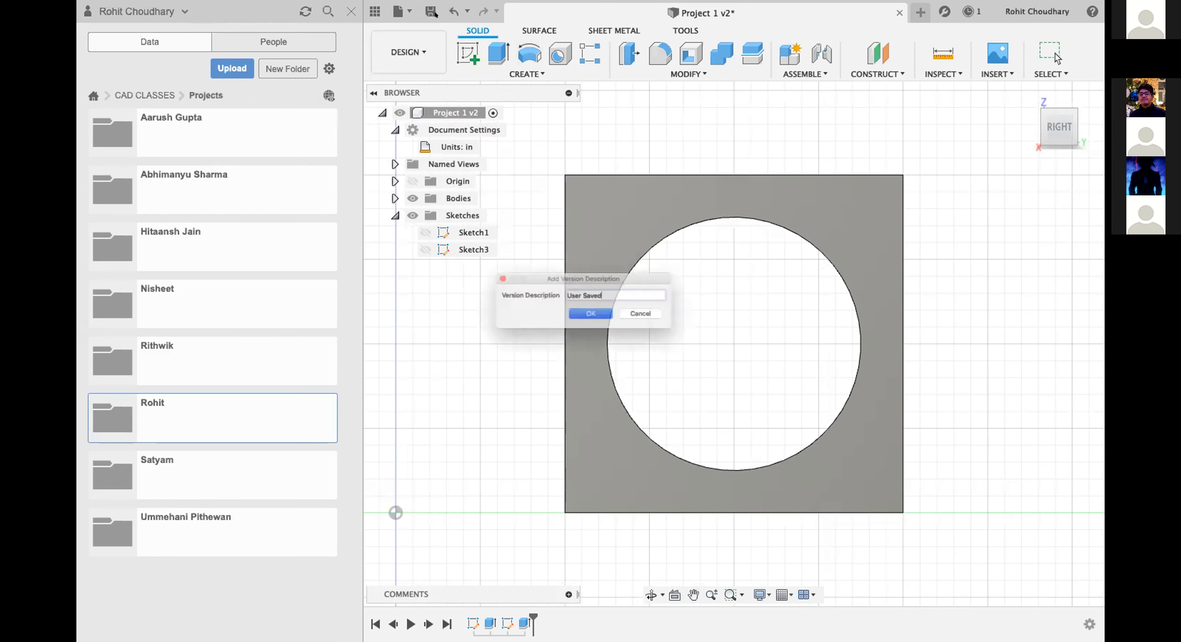
pyautogui.press('Return')
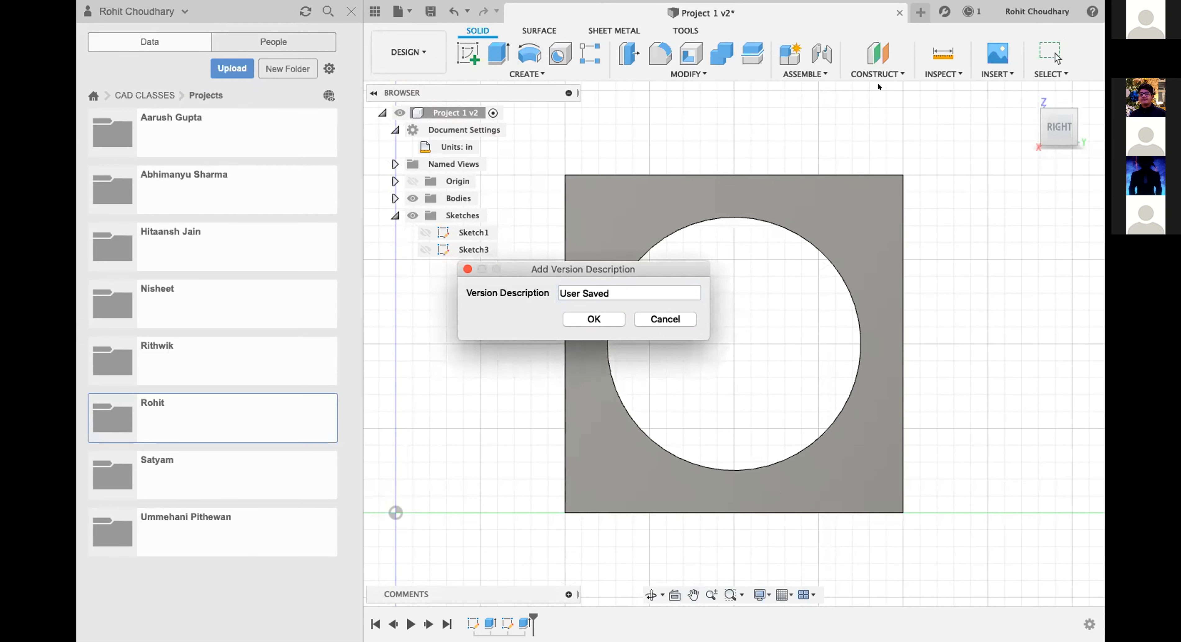
pyautogui.click(593, 314)
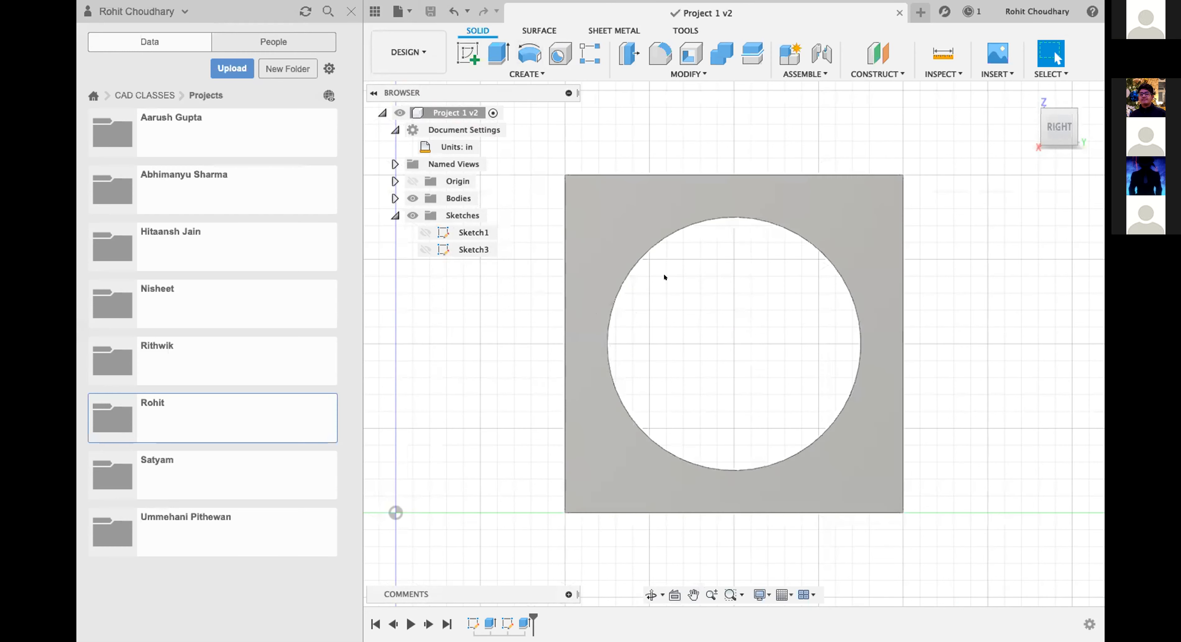
pyautogui.click(242, 415)
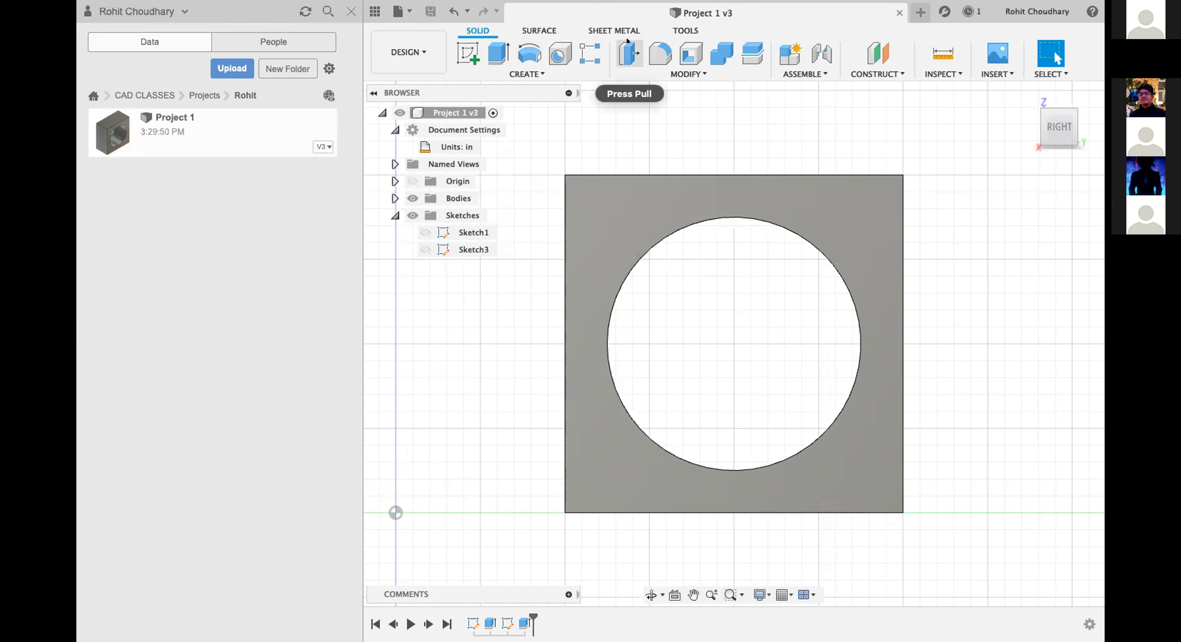
# Create a new design, check its document units, and start a sketch on the vertical YZ plane.
pyautogui.click(914, 7)
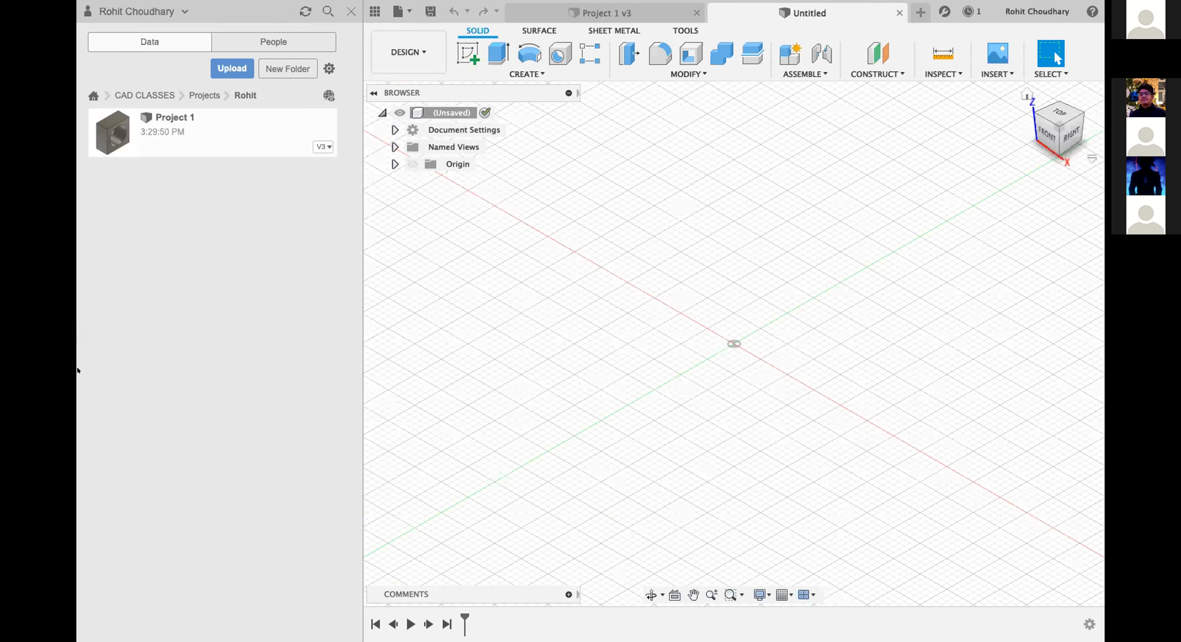
pyautogui.click(394, 130)
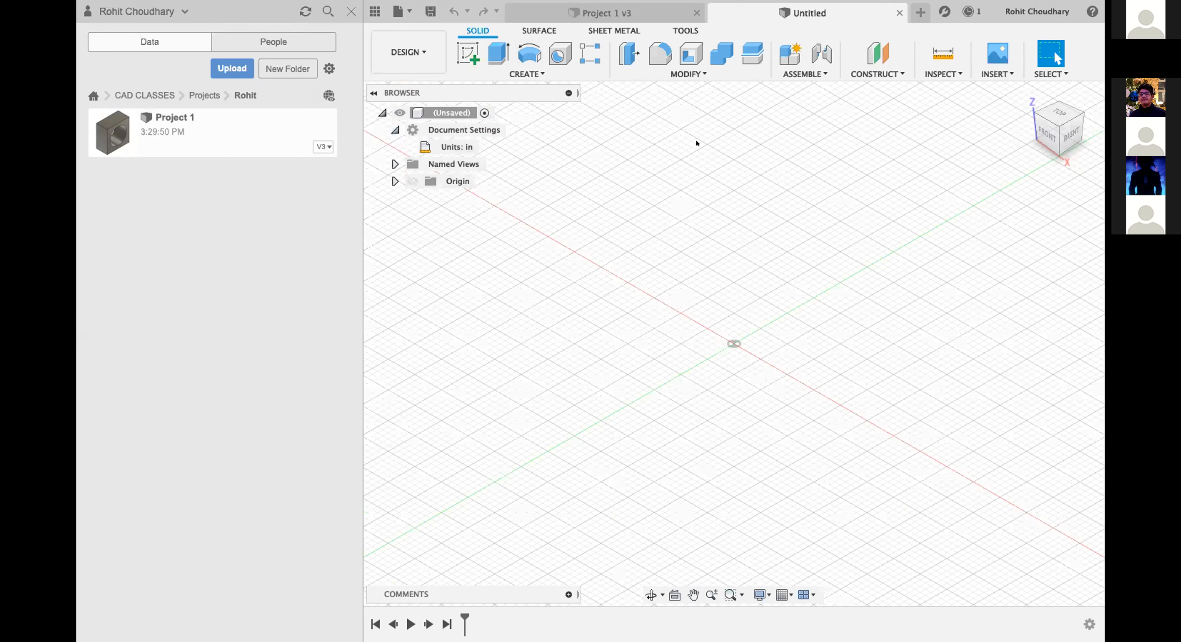
pyautogui.click(390, 130)
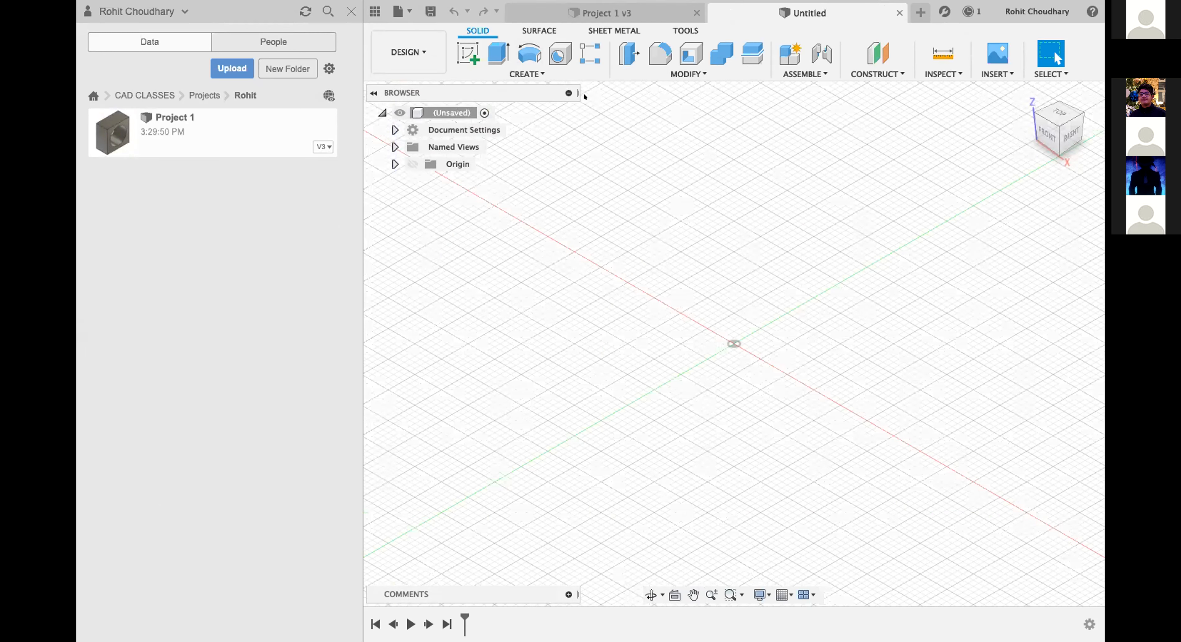
pyautogui.click(491, 73)
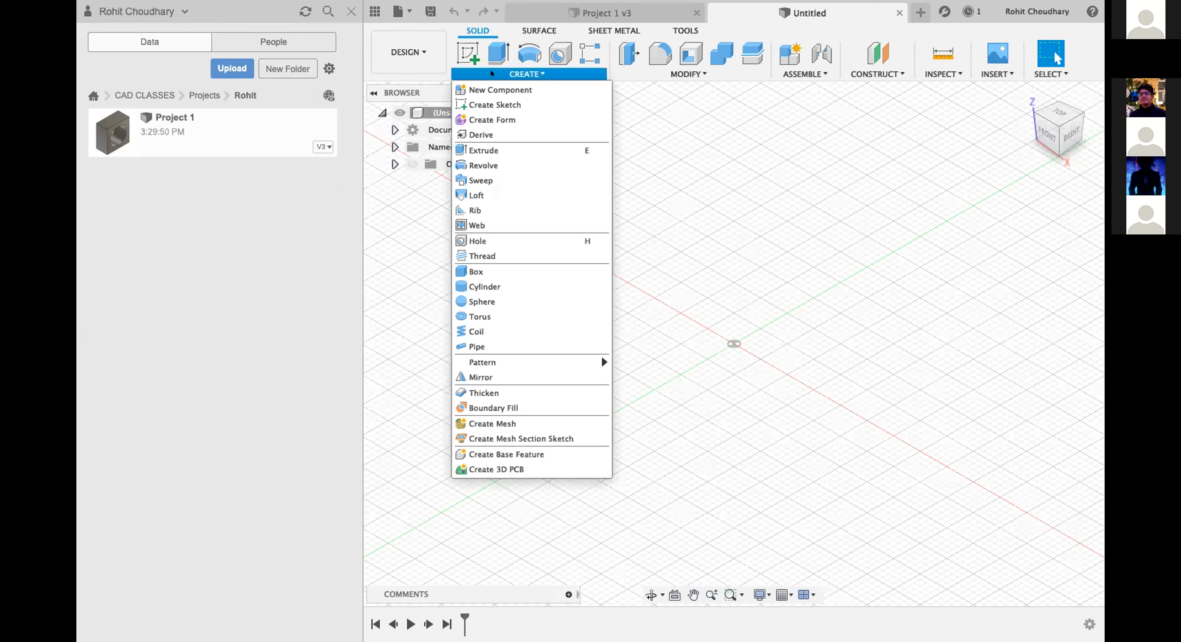
pyautogui.click(467, 51)
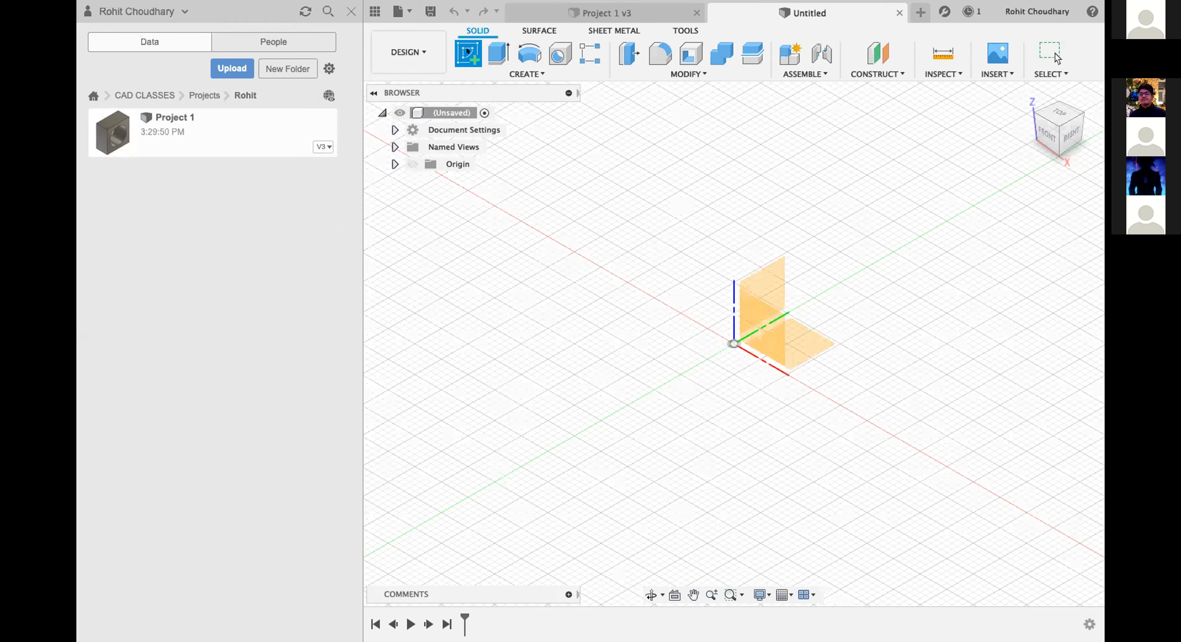
pyautogui.click(731, 292)
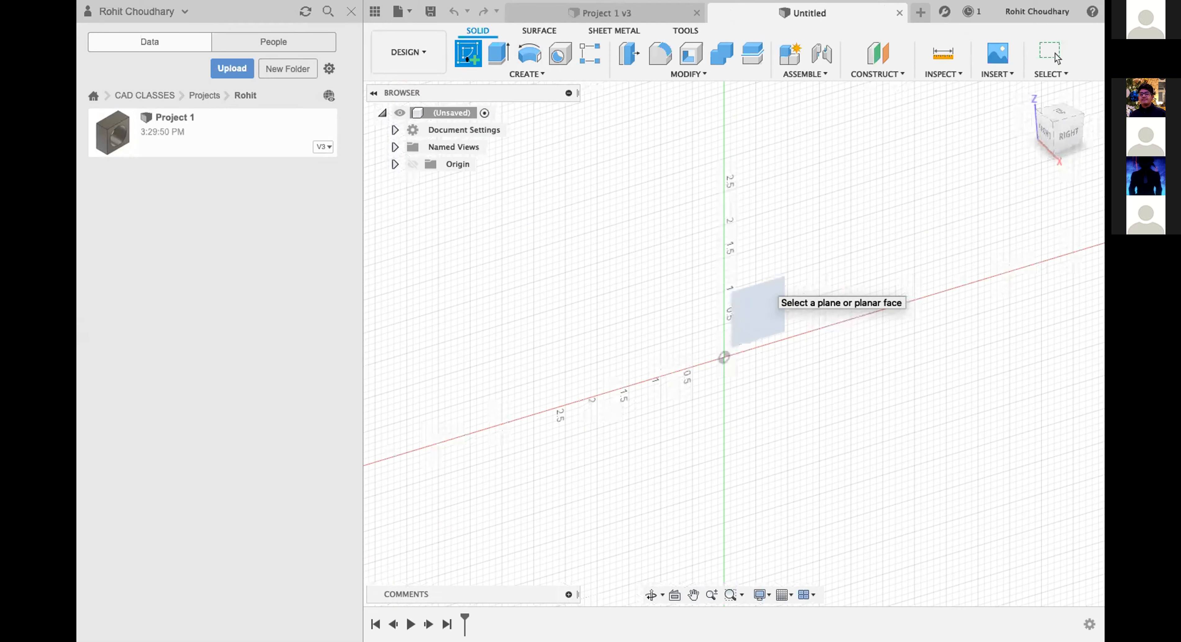
pyautogui.click(770, 296)
# Draw a horizontal line about 3 in long above the origin, starting about 1 in to its left.
pyautogui.click(468, 53)
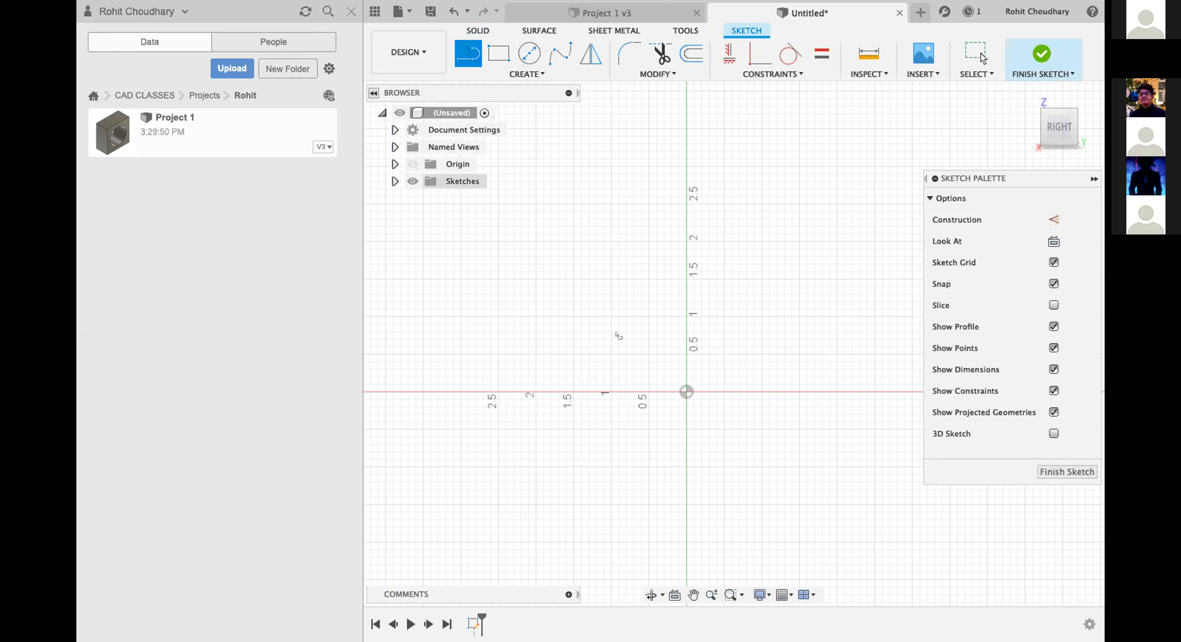
pyautogui.click(611, 316)
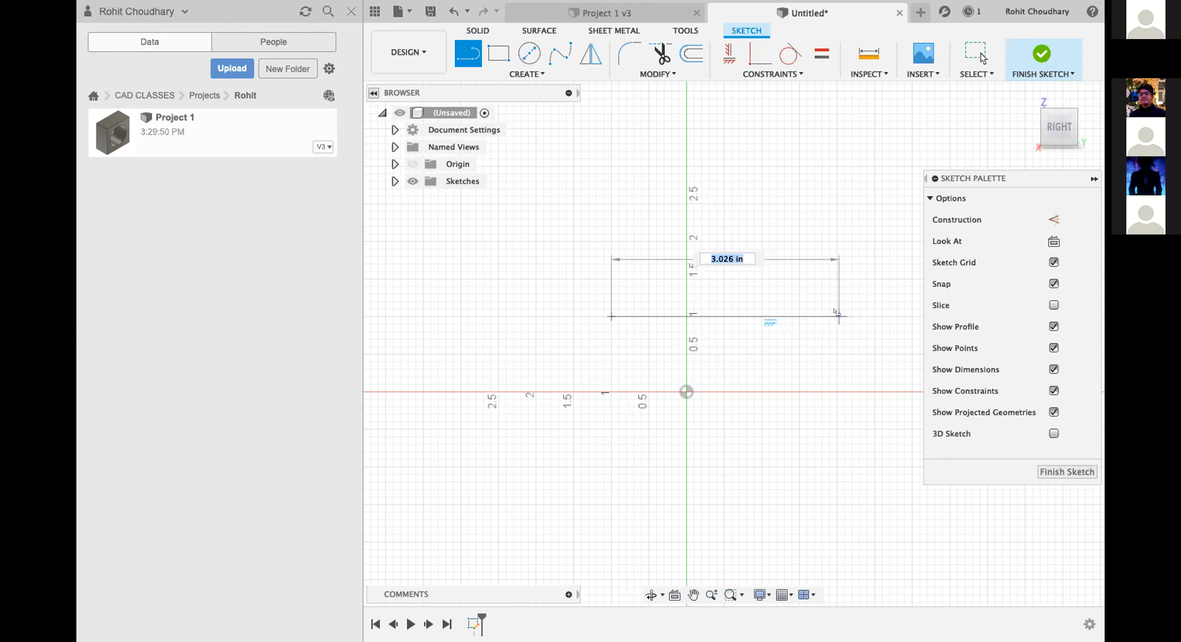
pyautogui.click(837, 316)
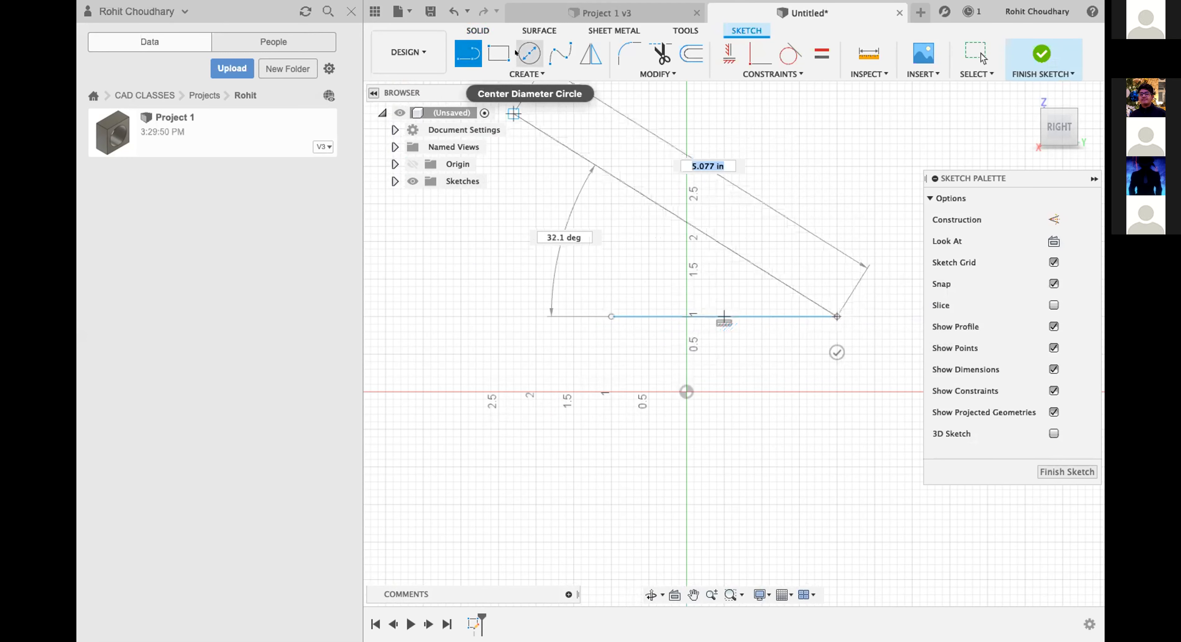
# Look through the sketch creation tools and move the horizontal line slightly upward.
pyautogui.click(526, 74)
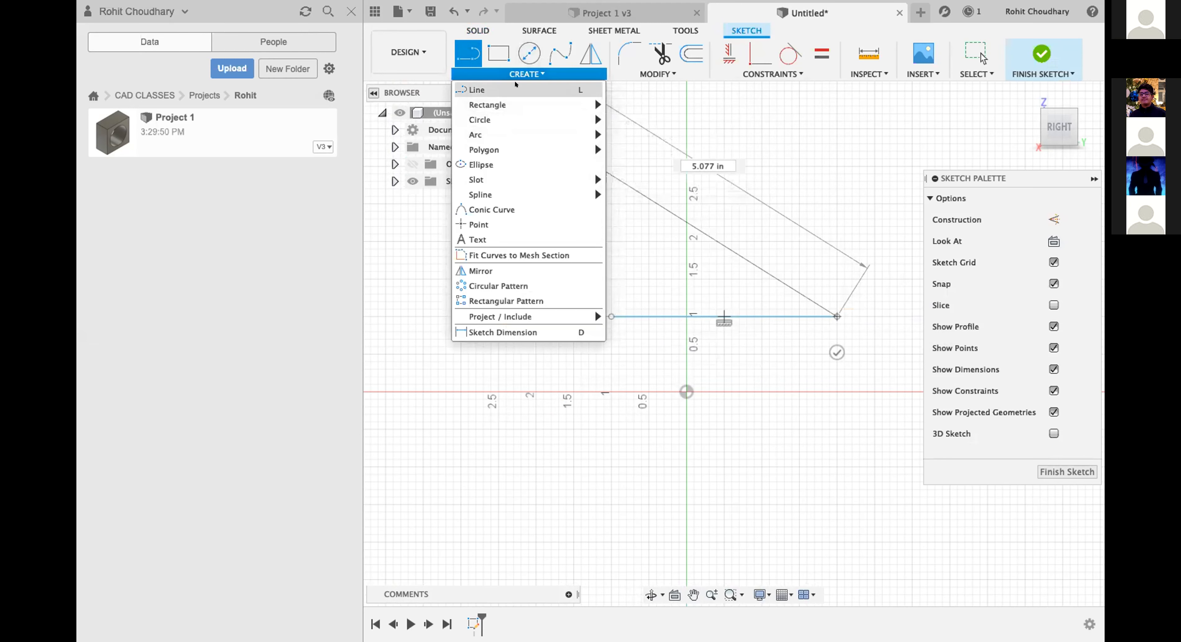
pyautogui.moveTo(524, 107)
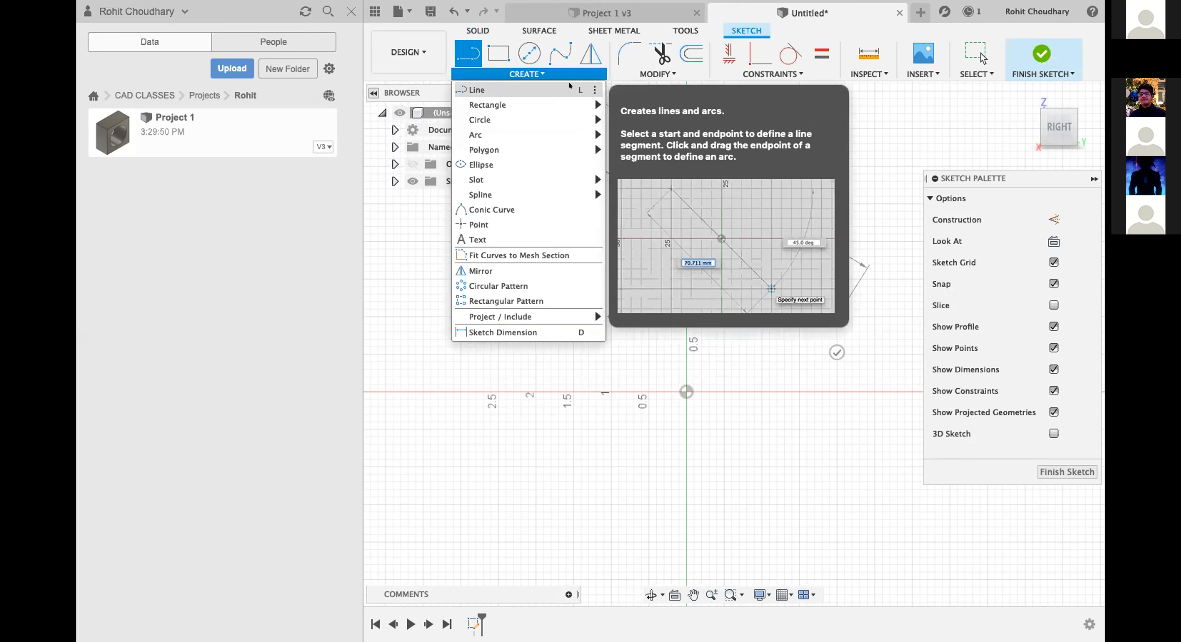
pyautogui.moveTo(568, 118)
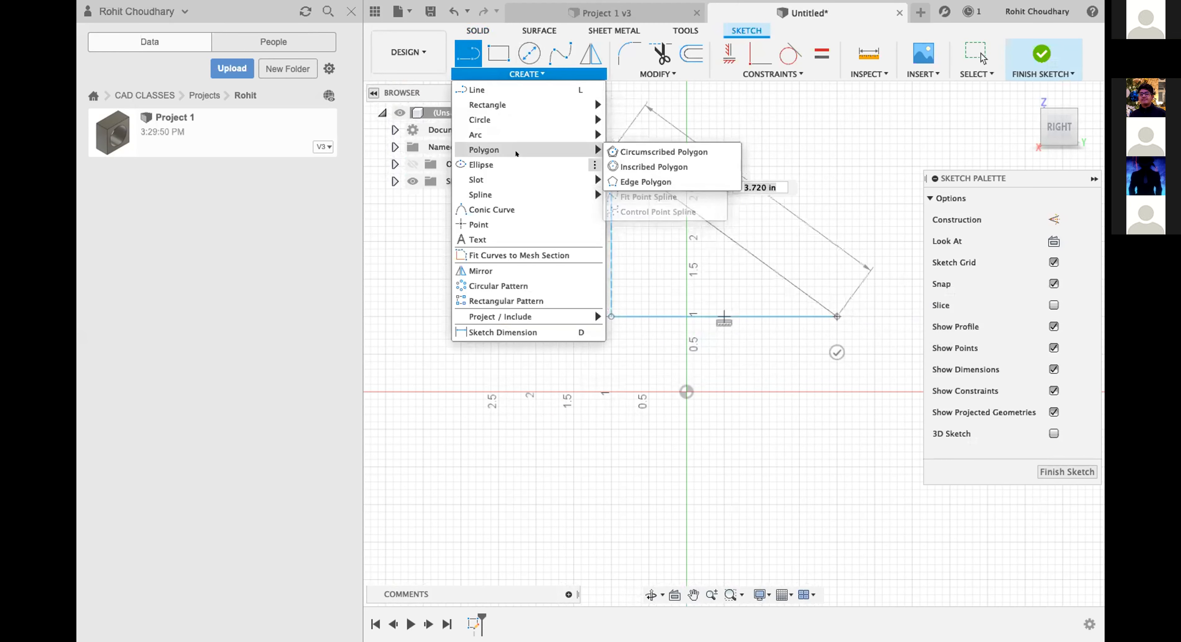
pyautogui.moveTo(514, 151)
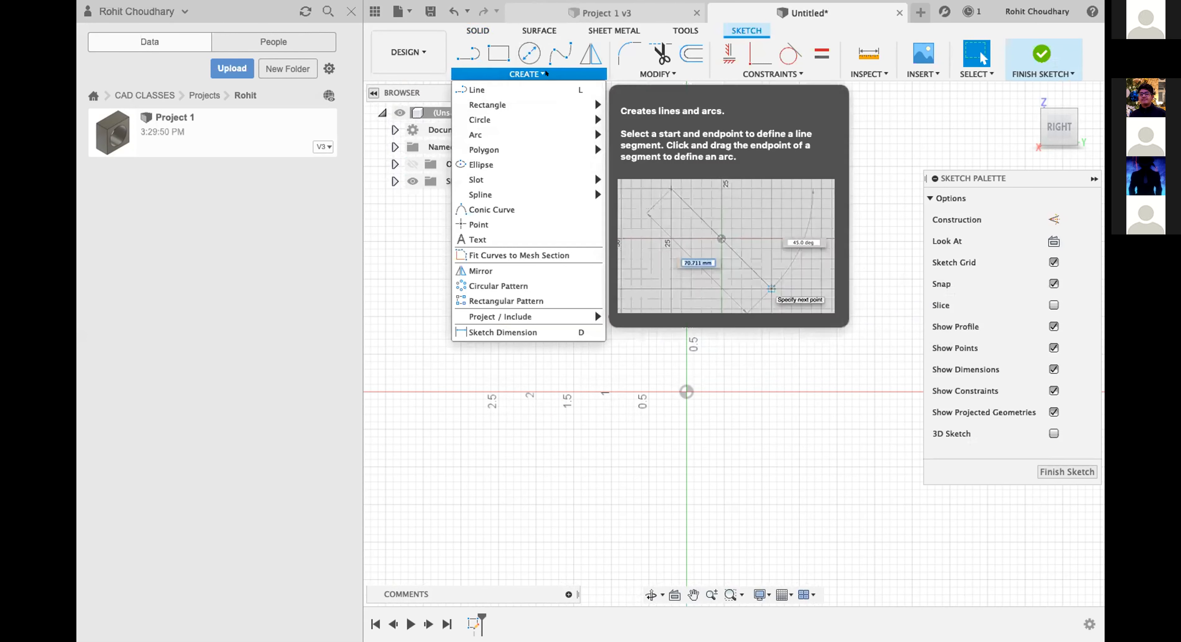
pyautogui.click(487, 90)
pyautogui.moveTo(611, 316)
pyautogui.mouseDown()
pyautogui.moveTo(611, 298)
pyautogui.moveTo(611, 309)
pyautogui.mouseUp()
# Draw a second 3 in line over the existing horizontal line and undo it.
pyautogui.click(468, 52)
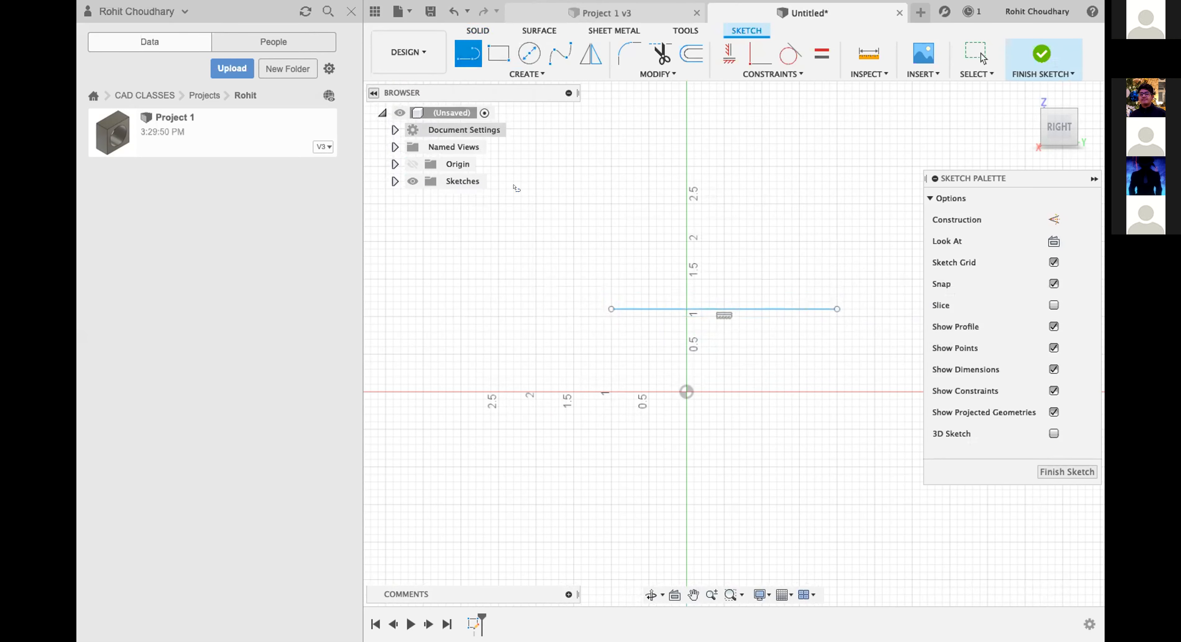
pyautogui.click(611, 310)
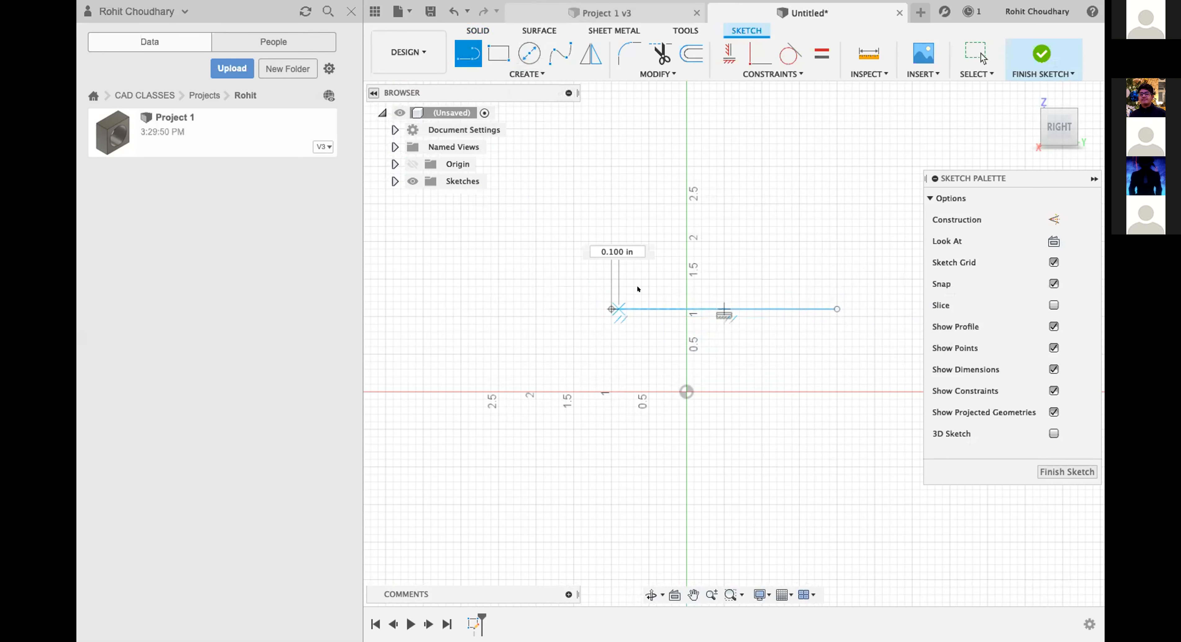
pyautogui.click(836, 308)
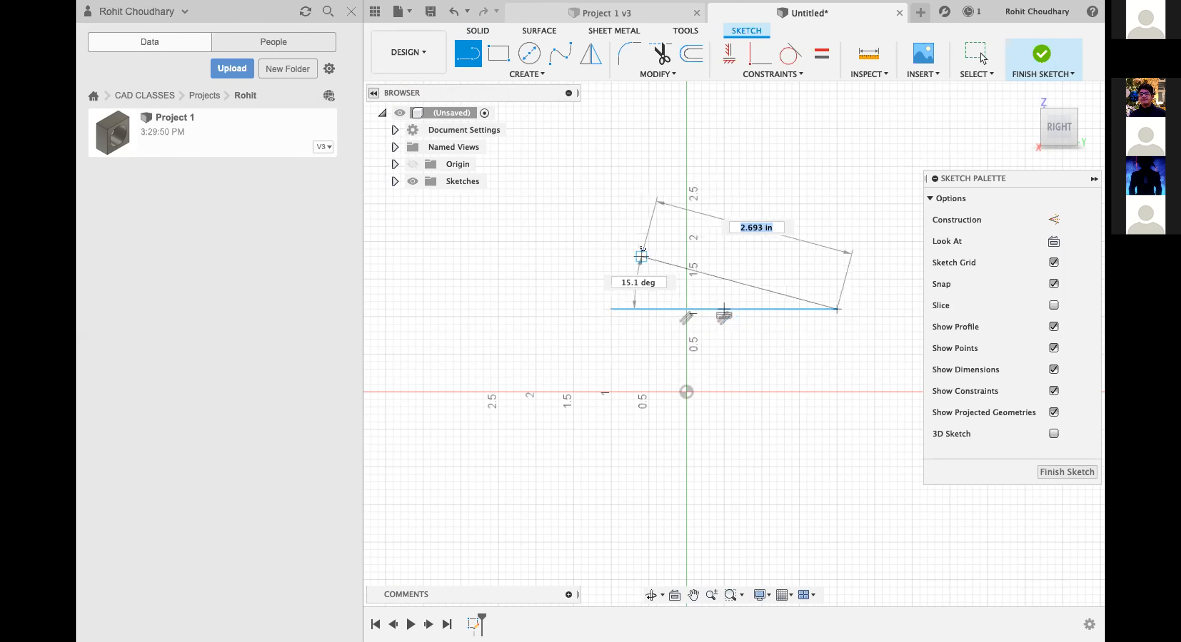
pyautogui.press('Escape')
pyautogui.press('super+z')
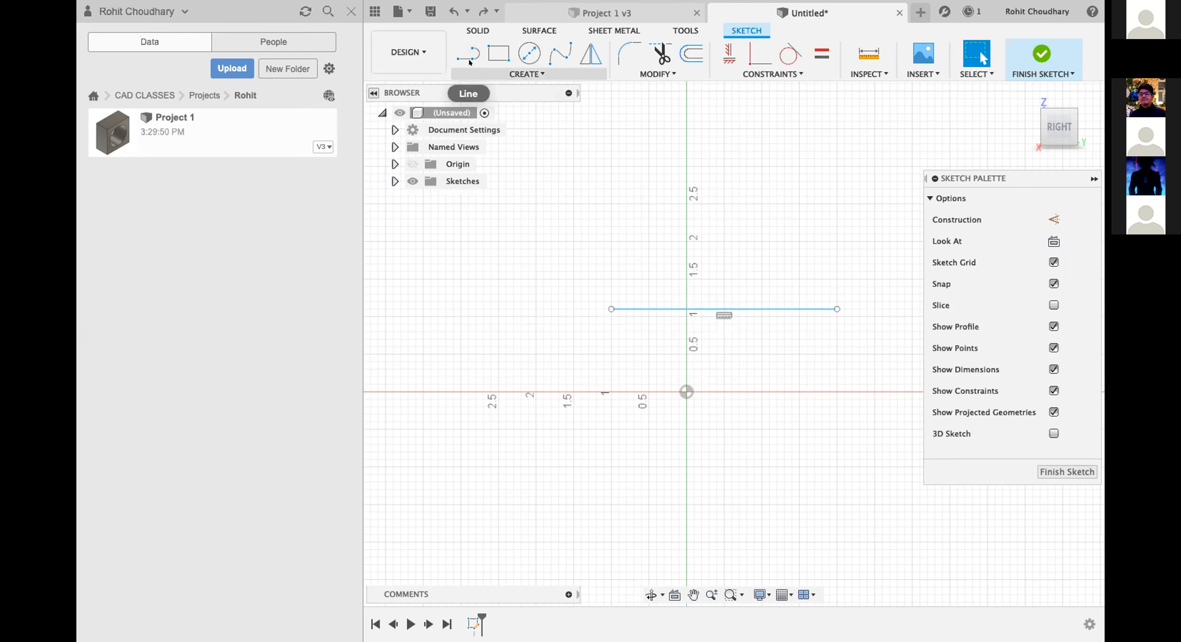
# Draw a trial two-point circle from the horizontal line's left endpoint across the line, and delete it.
pyautogui.click(491, 73)
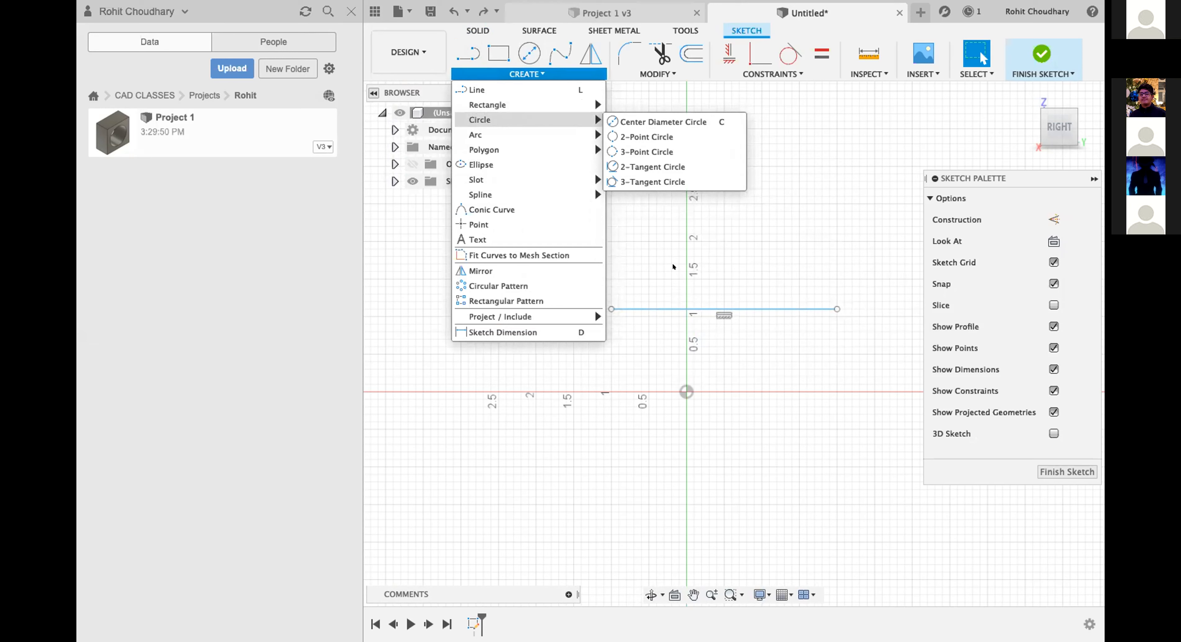
pyautogui.click(617, 129)
pyautogui.click(611, 309)
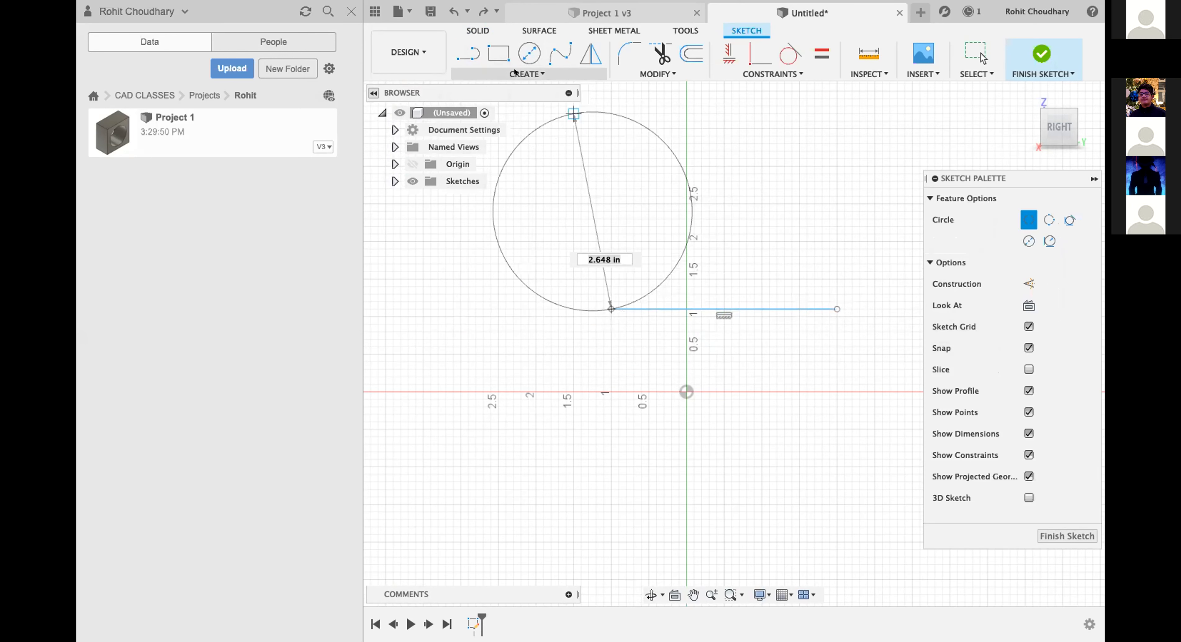
pyautogui.click(790, 293)
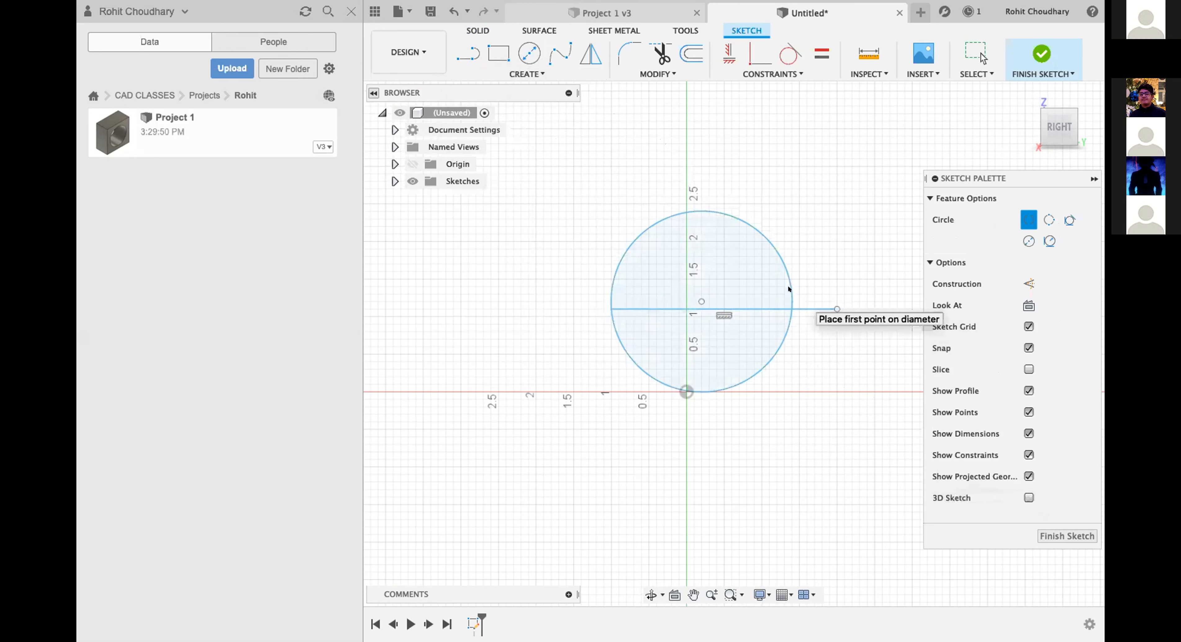
pyautogui.press('Escape')
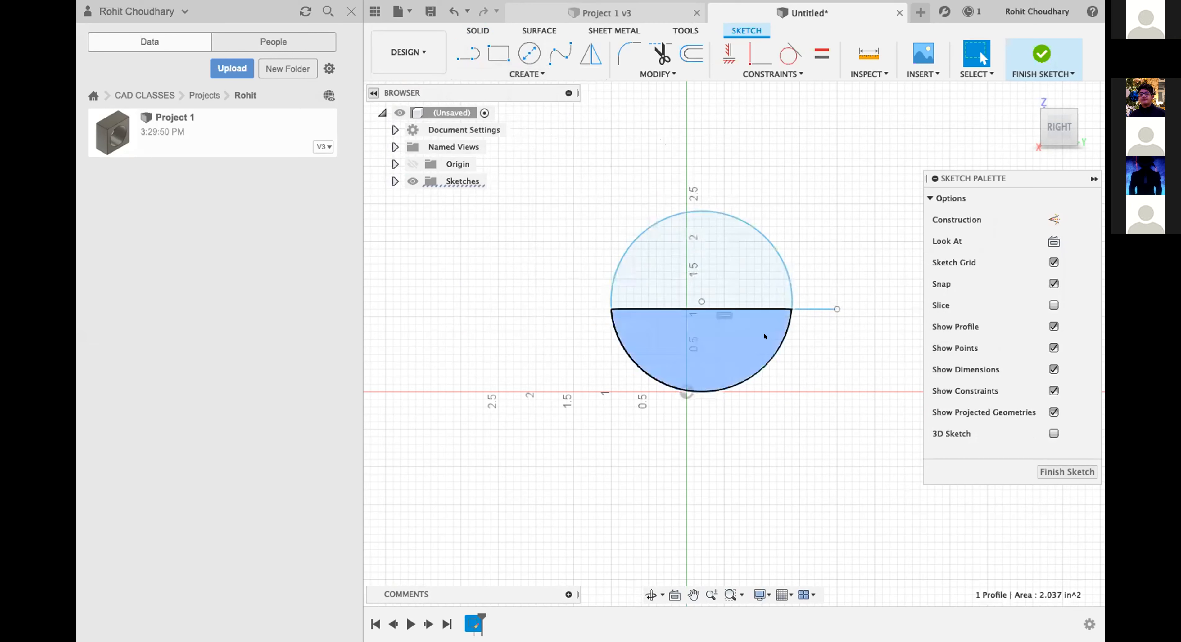
pyautogui.moveTo(603, 328); pyautogui.dragTo(845, 403)
pyautogui.moveTo(834, 315); pyautogui.dragTo(604, 416)
pyautogui.press('Delete')
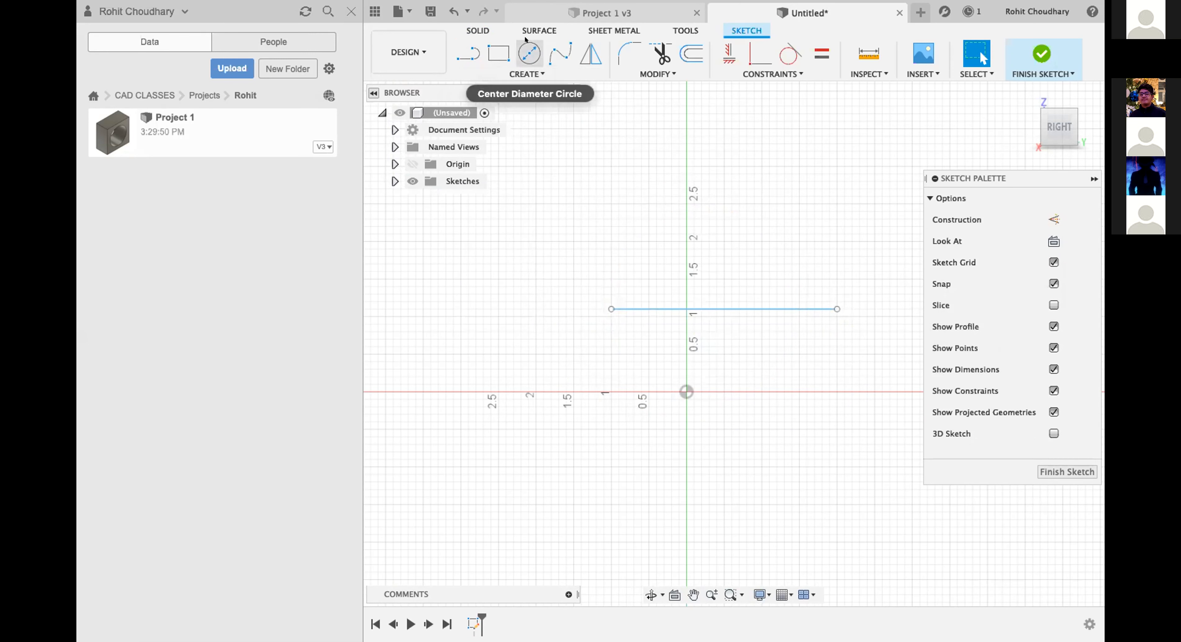
pyautogui.scroll(3, 638, 173)
pyautogui.hscroll(2, 637, 173)
pyautogui.scroll(2, 627, 183)
pyautogui.scroll(-3, 627, 184)
pyautogui.hscroll(-2, 627, 184)
pyautogui.scroll(3, 557, 267)
pyautogui.hscroll(2, 558, 268)
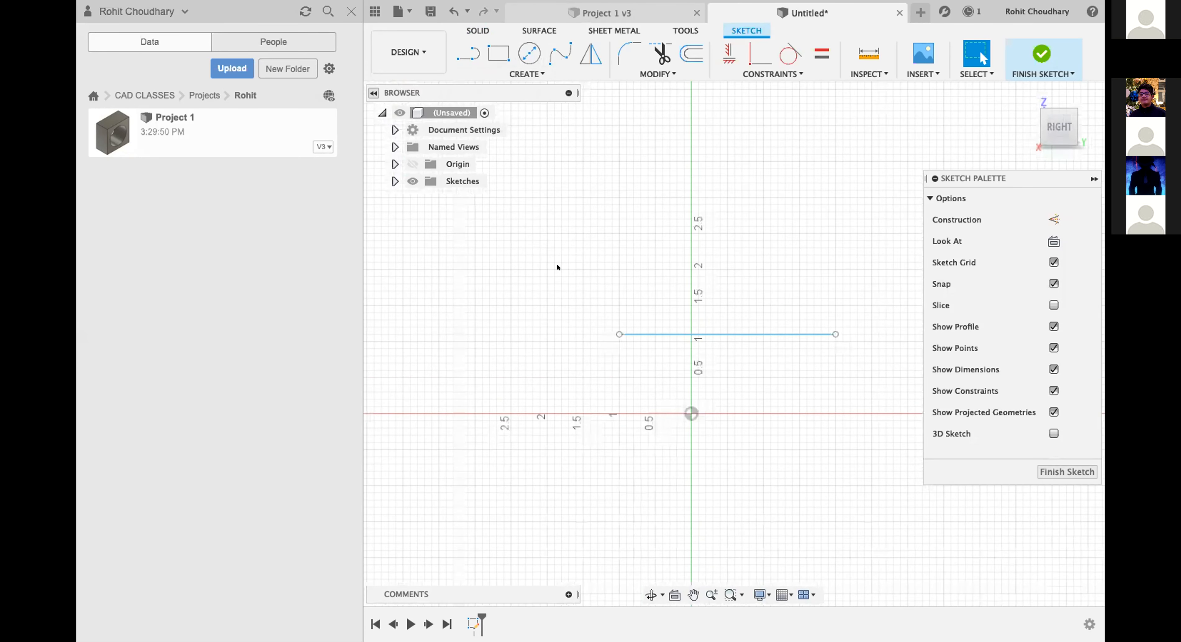
pyautogui.scroll(1, 779, 444)
pyautogui.hscroll(1, 779, 444)
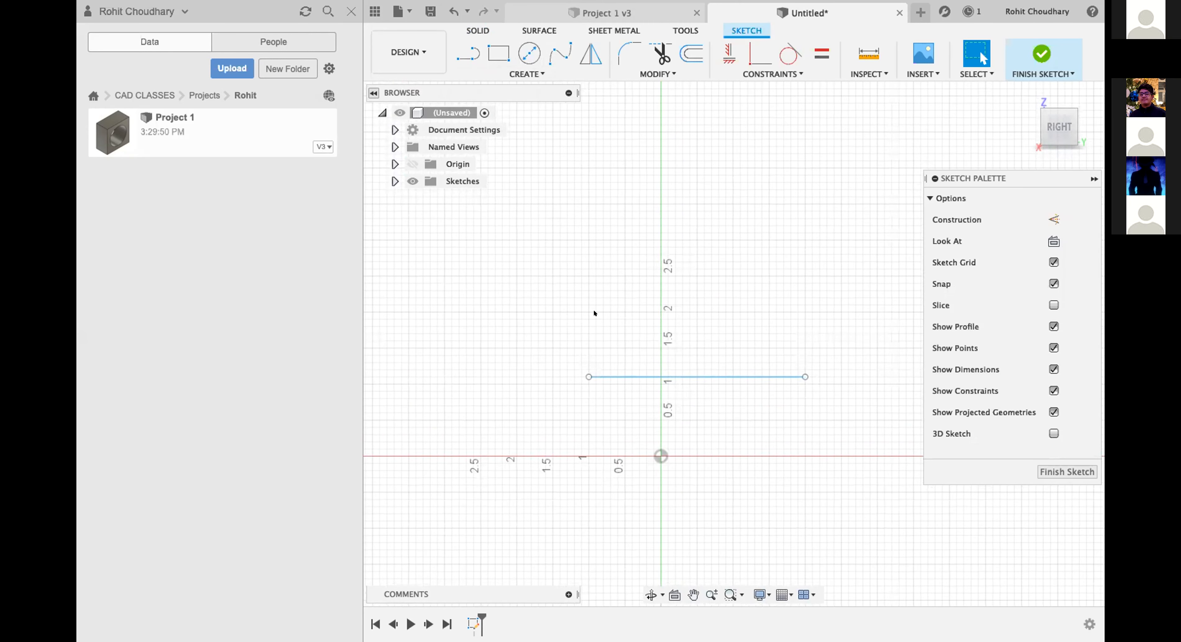
pyautogui.scroll(5, 526, 370)
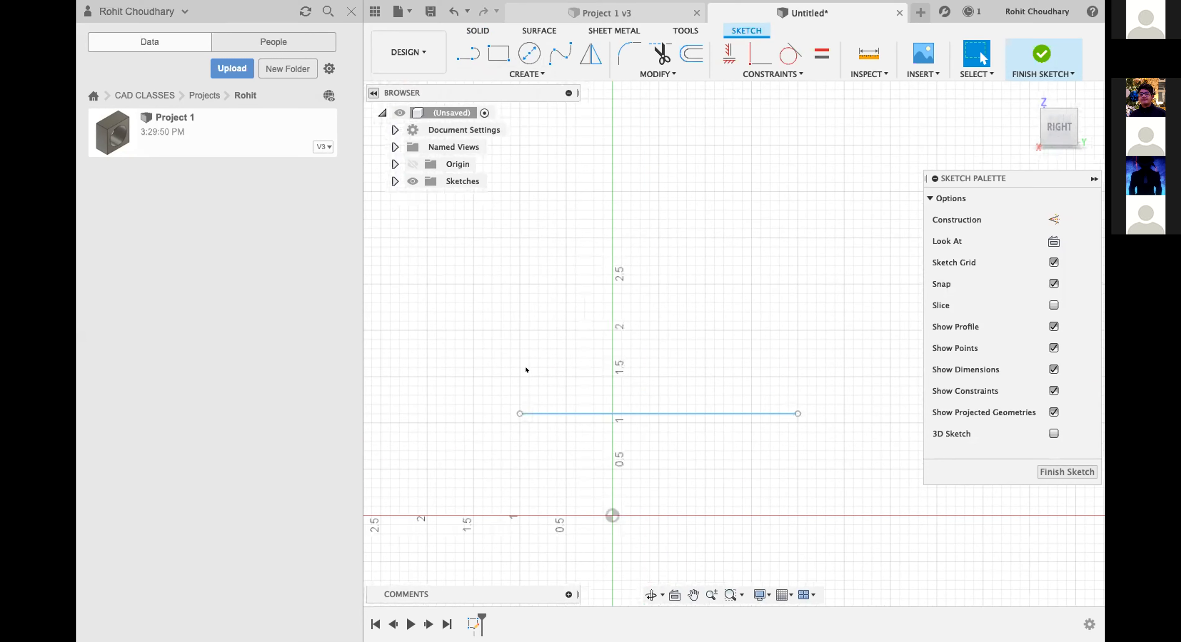
pyautogui.scroll(2, 526, 370)
pyautogui.scroll(-4, 514, 416)
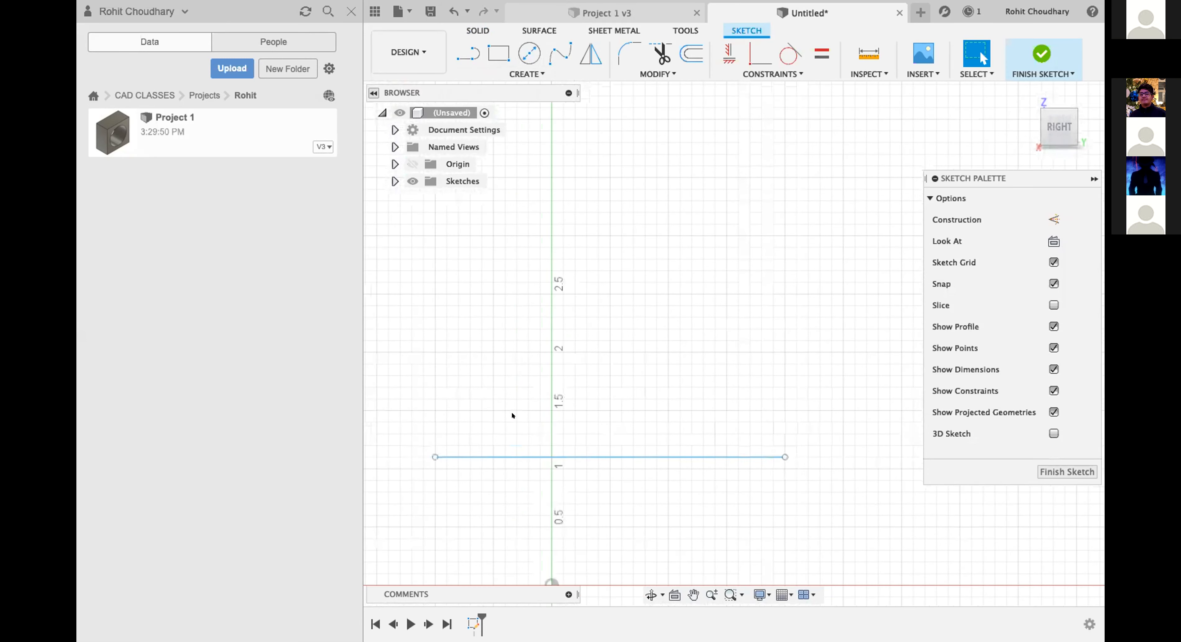
pyautogui.scroll(1, 512, 416)
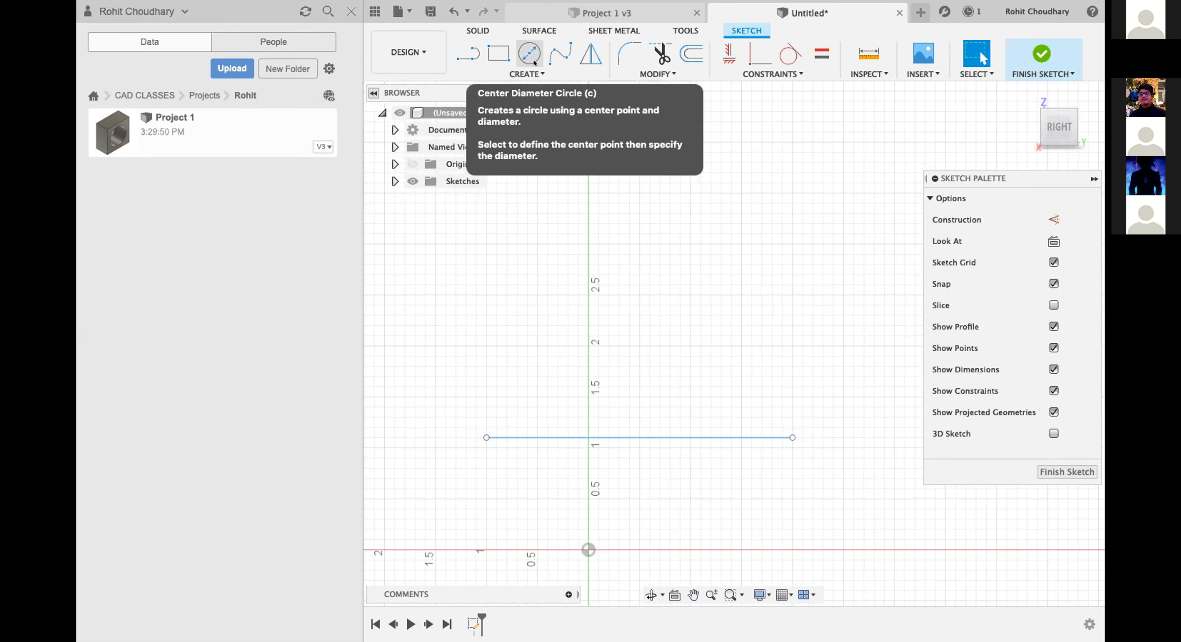
# Draw a two-point circle using the horizontal line's two endpoints as its 3 in diameter, and finish the sketch.
pyautogui.click(533, 72)
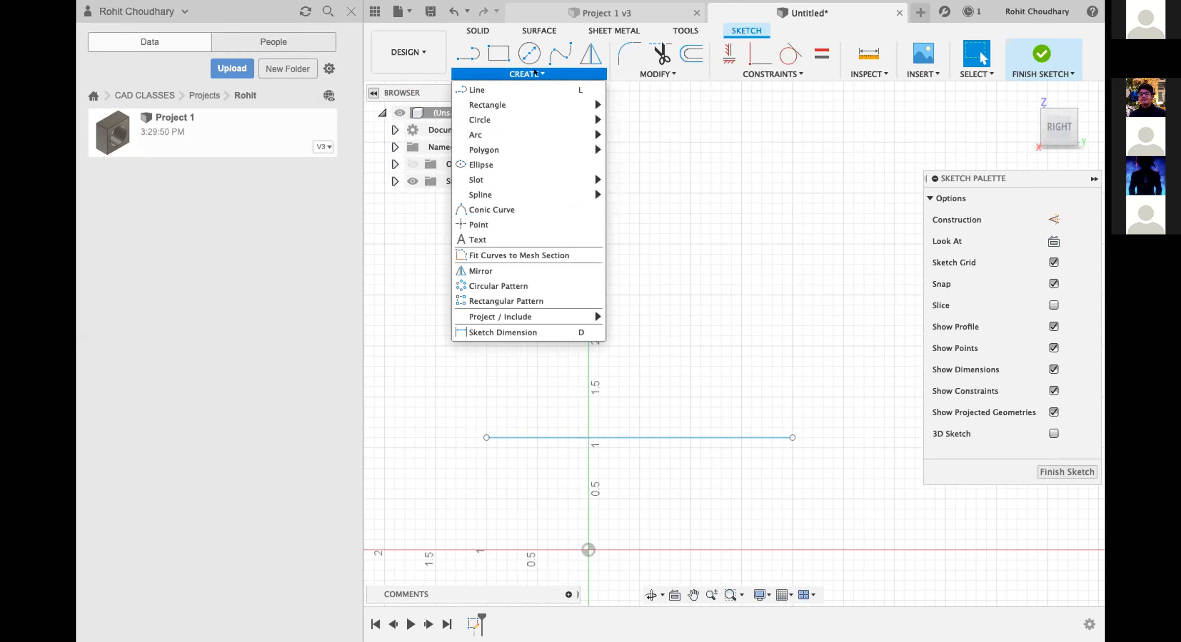
pyautogui.moveTo(535, 118)
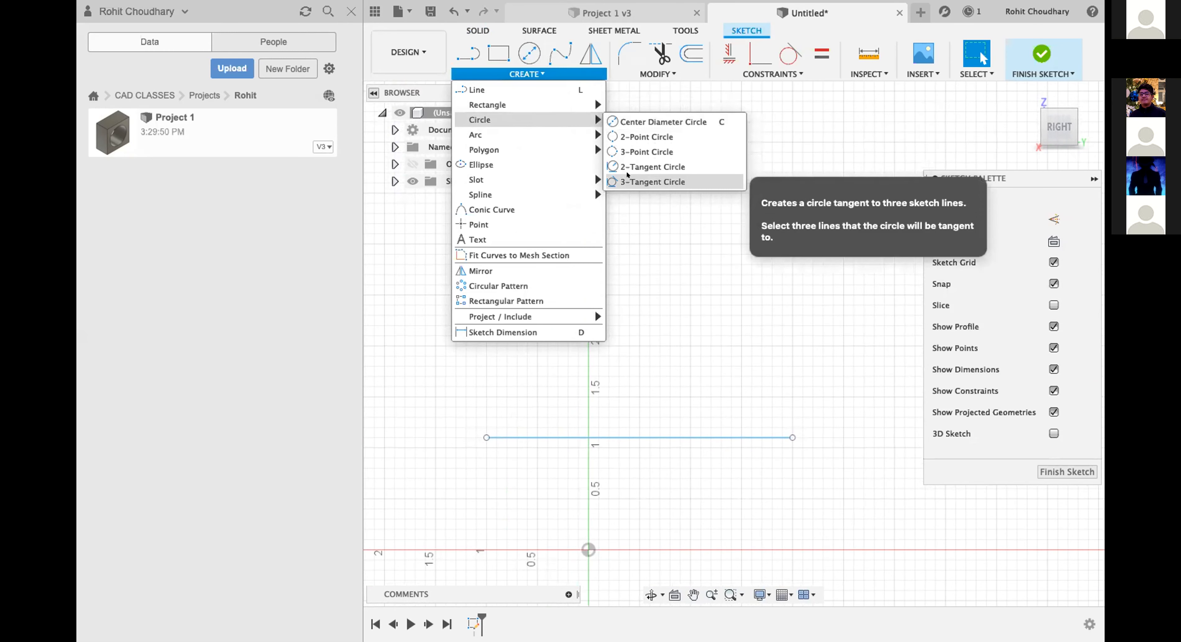
pyautogui.click(629, 135)
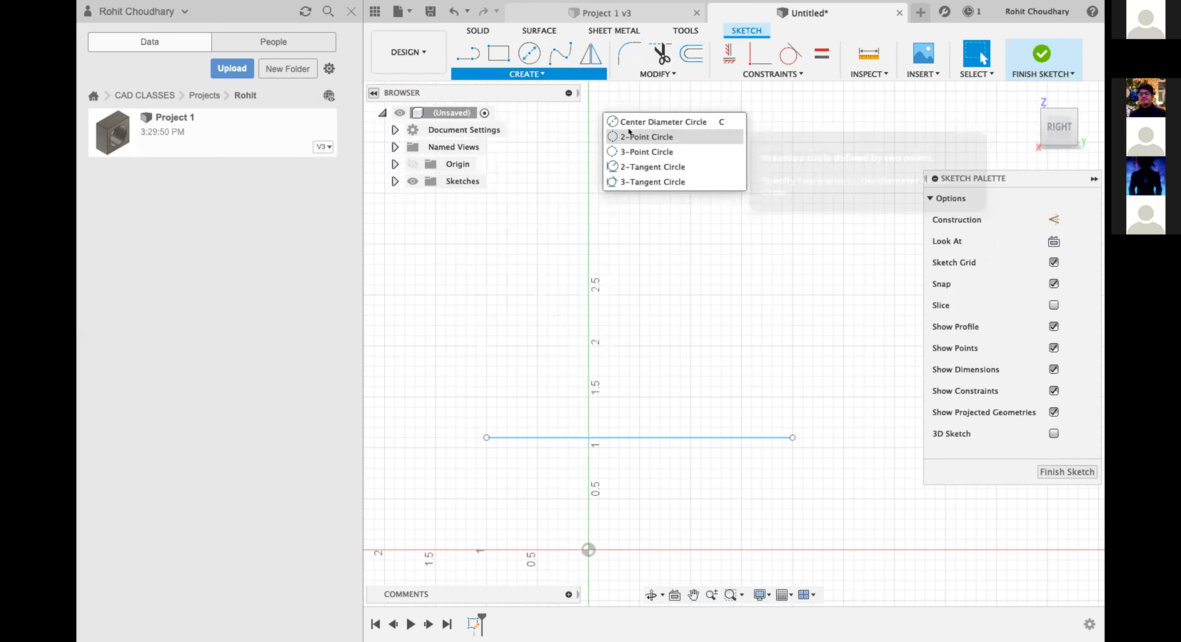
pyautogui.click(486, 437)
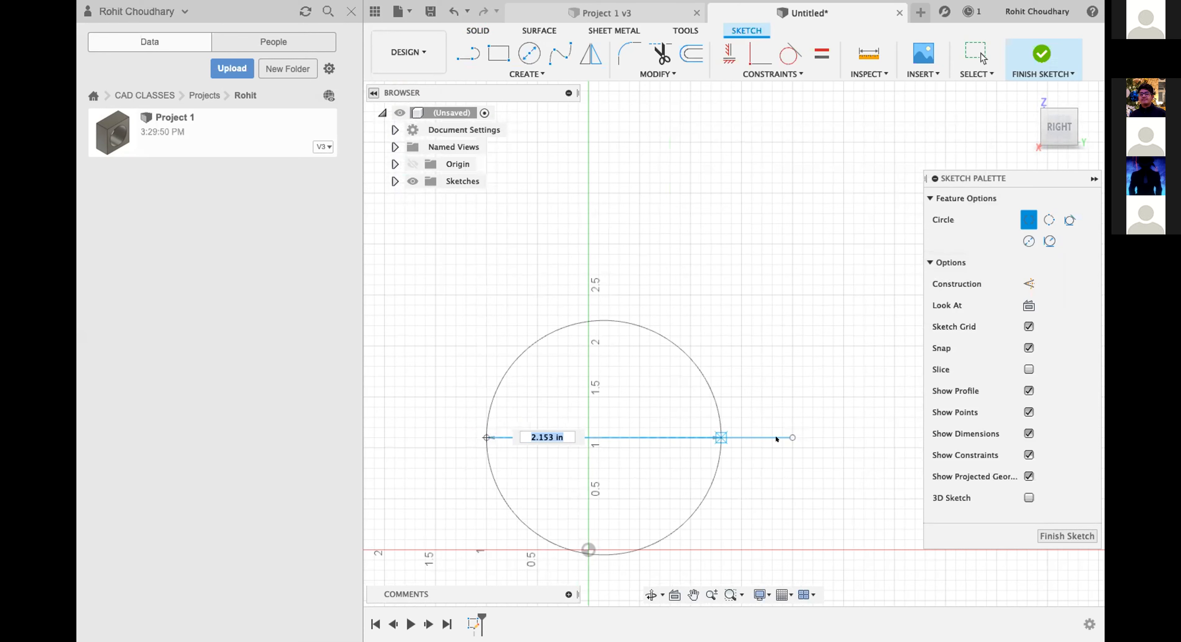
pyautogui.click(791, 438)
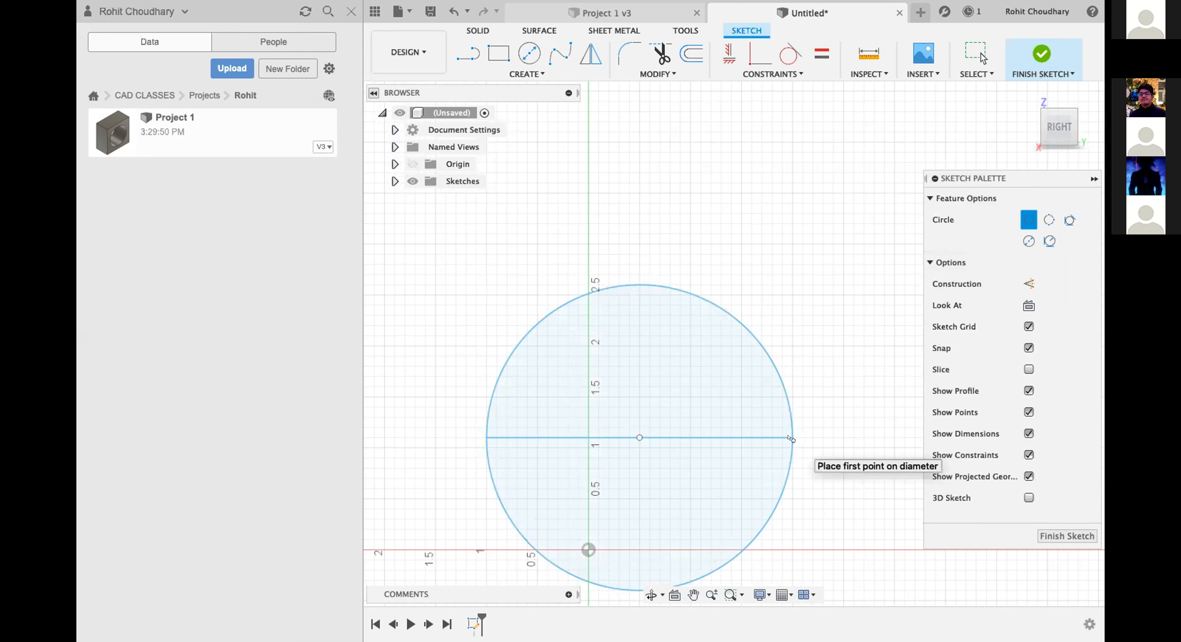
pyautogui.press('Escape')
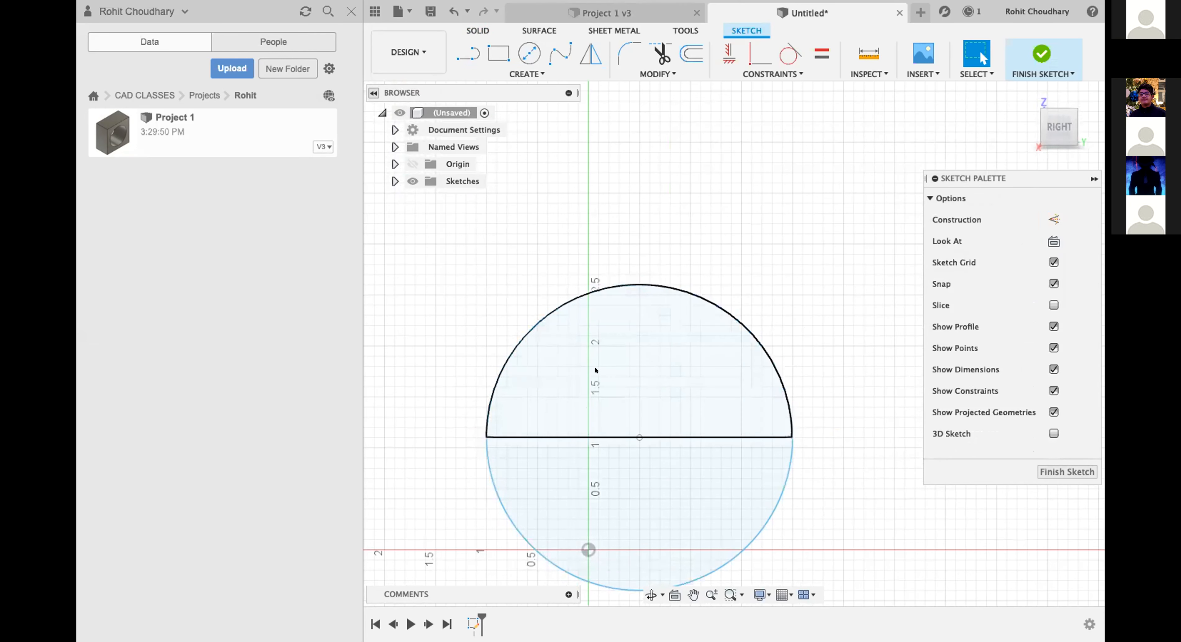
pyautogui.click(1061, 472)
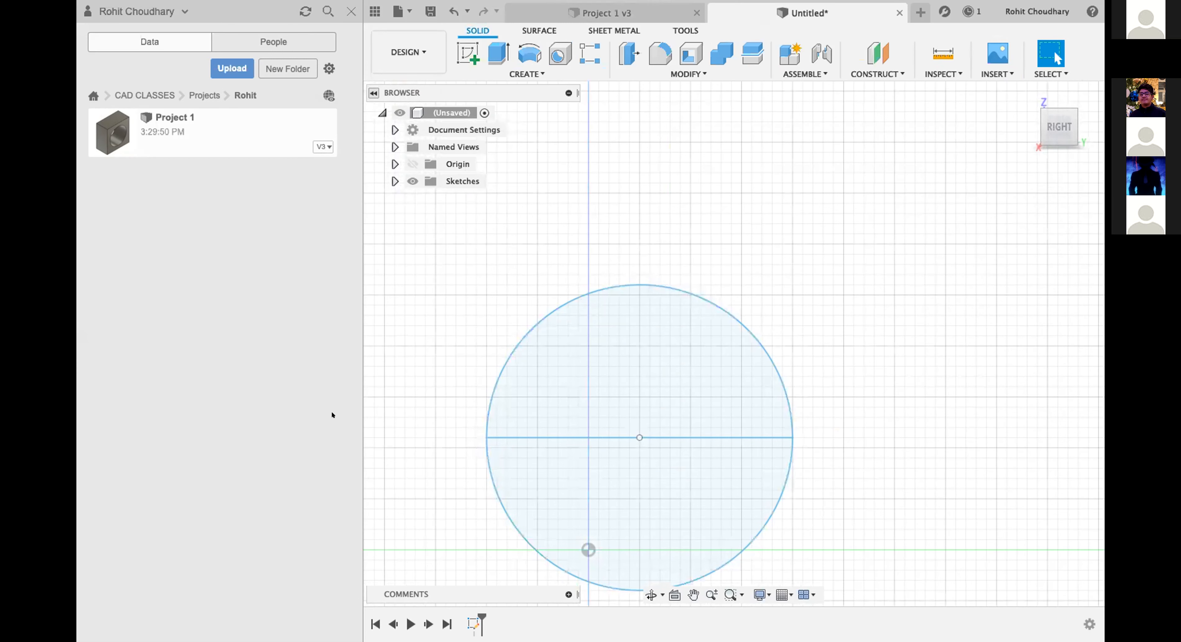
pyautogui.scroll(-5, 503, 257)
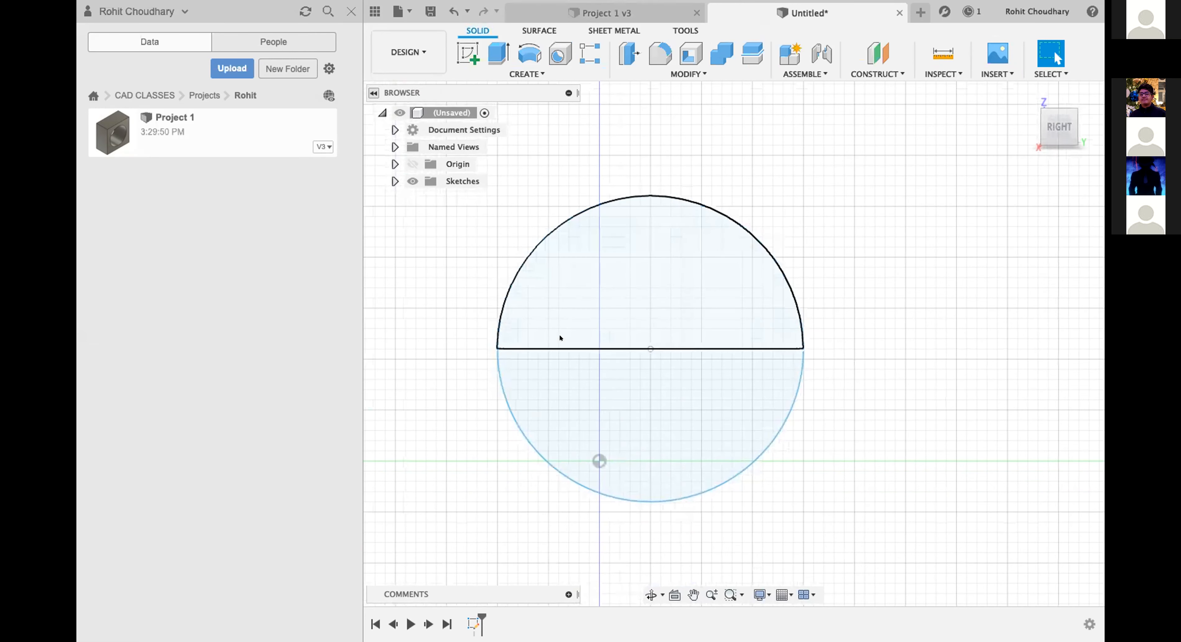
pyautogui.click(561, 349)
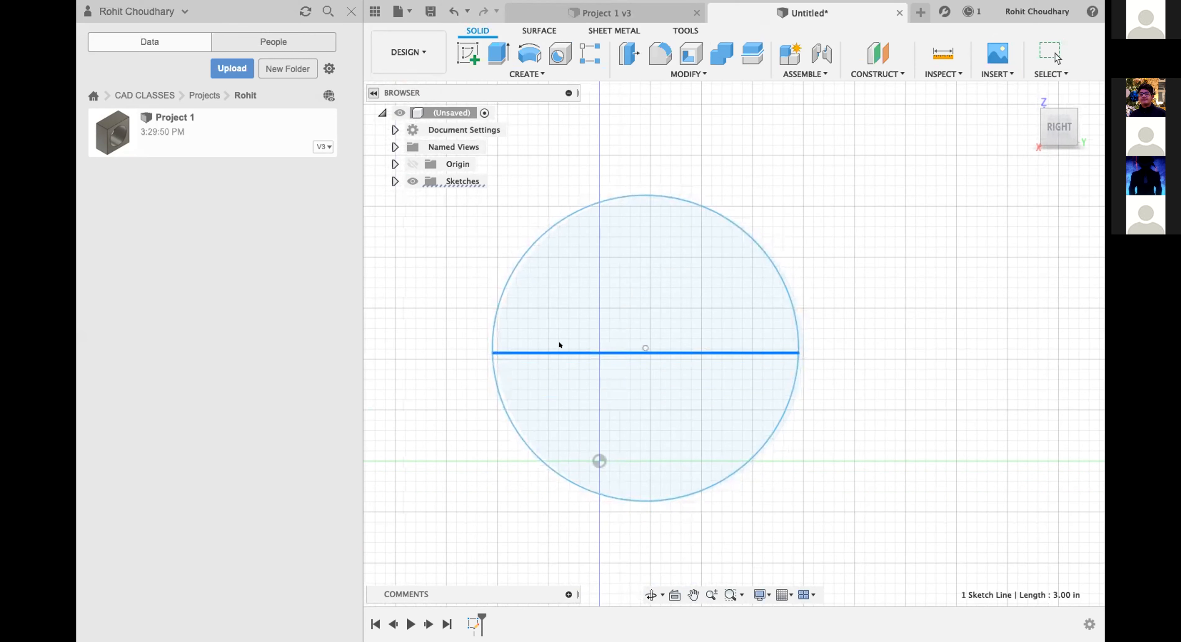
pyautogui.press('Escape')
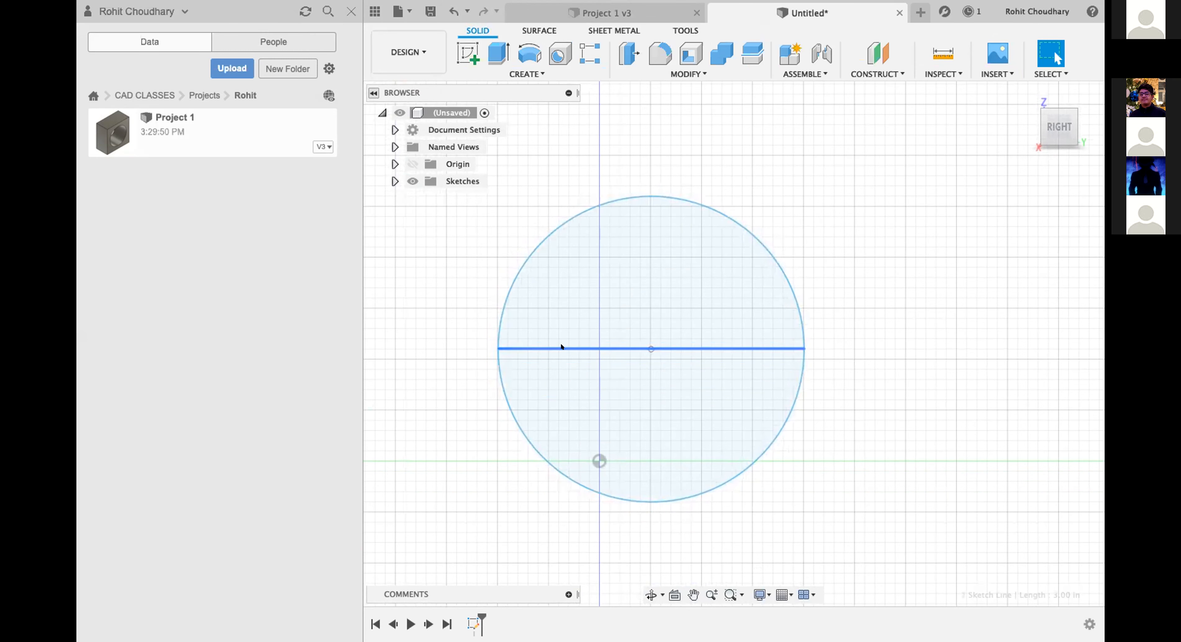
# Reopen Sketch1 for editing and delete the horizontal line across the circle.
pyautogui.click(396, 181)
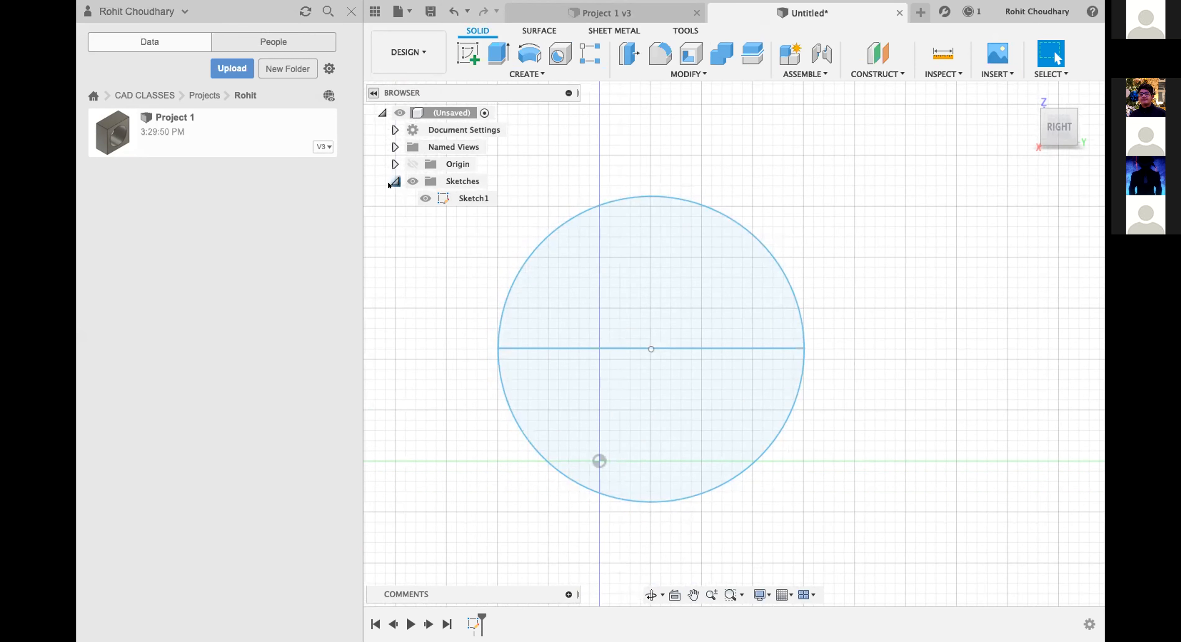
pyautogui.click(466, 199)
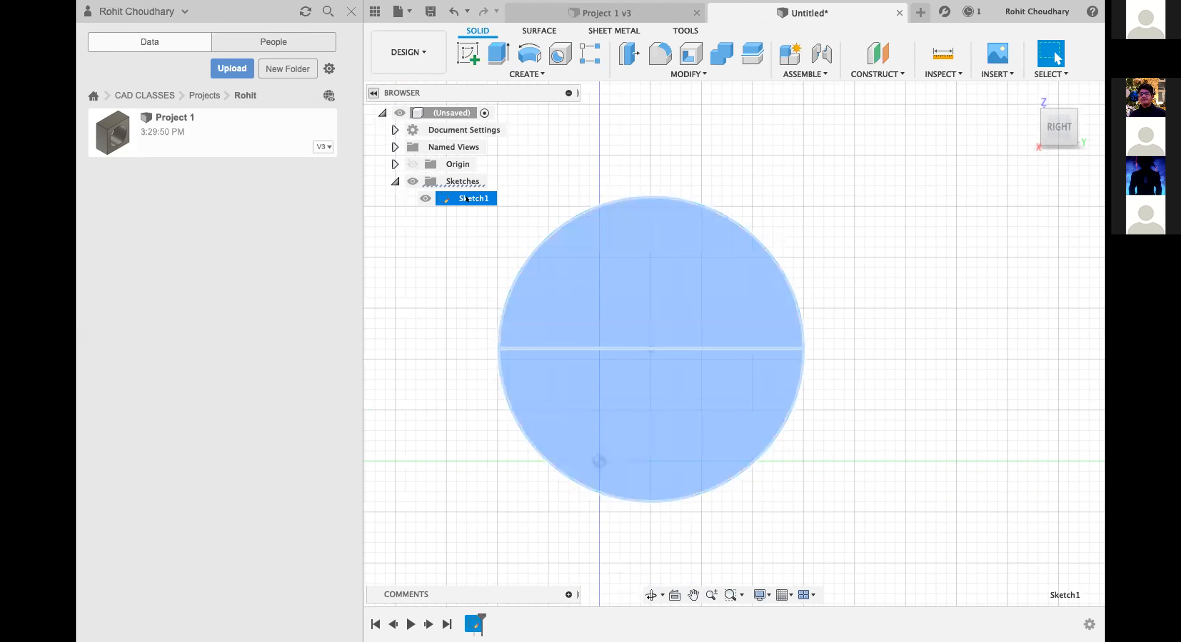
pyautogui.rightClick(466, 198)
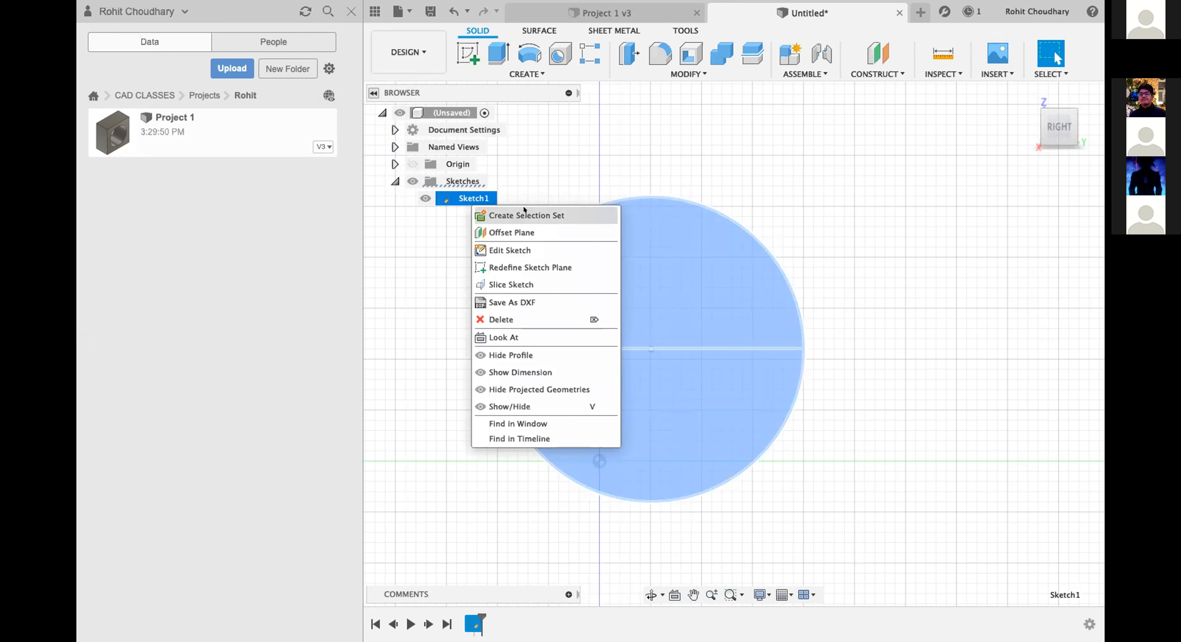
pyautogui.click(523, 252)
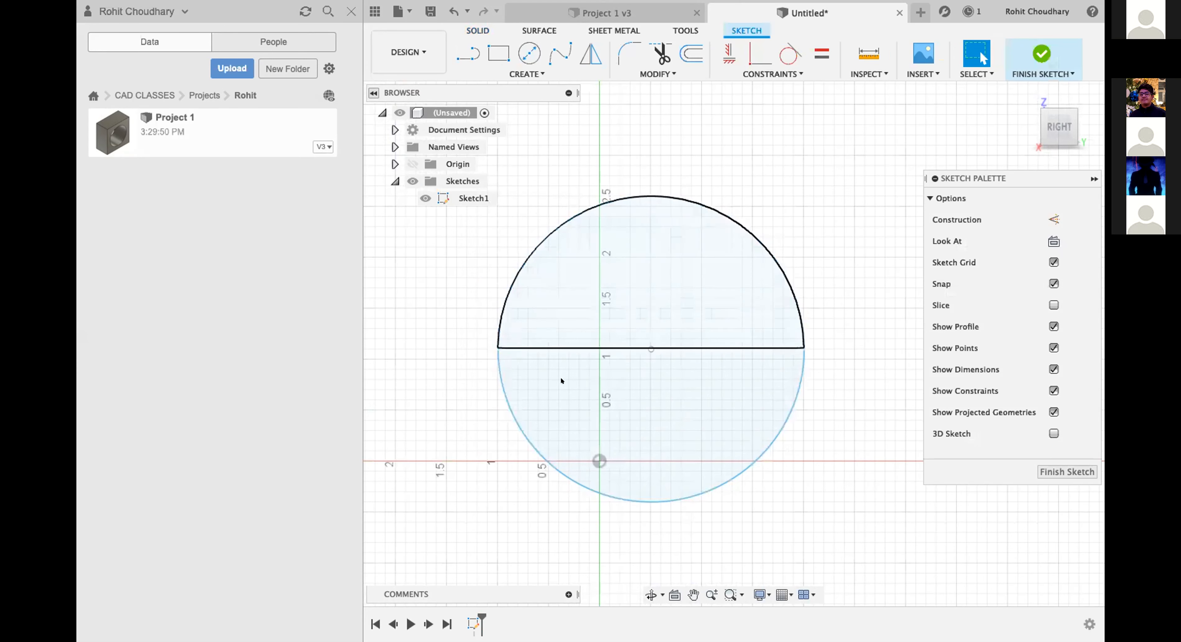
pyautogui.click(662, 348)
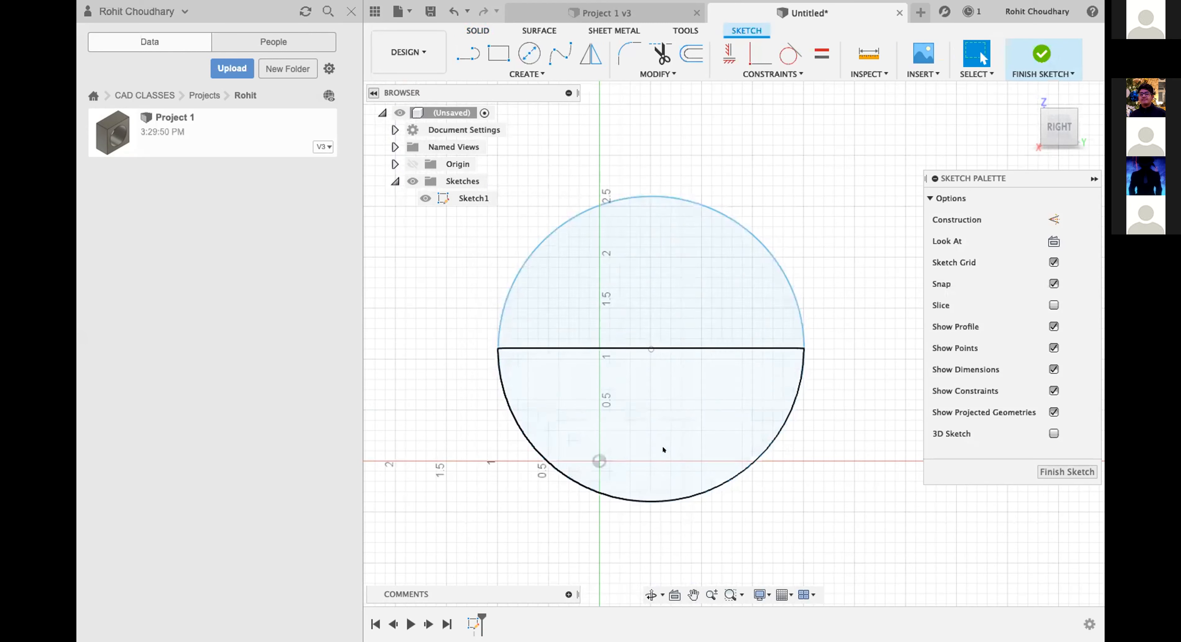
pyautogui.moveTo(595, 346)
pyautogui.mouseDown()
pyautogui.moveTo(596, 527)
pyautogui.moveTo(628, 345)
pyautogui.moveTo(615, 361)
pyautogui.moveTo(595, 348)
pyautogui.mouseUp()
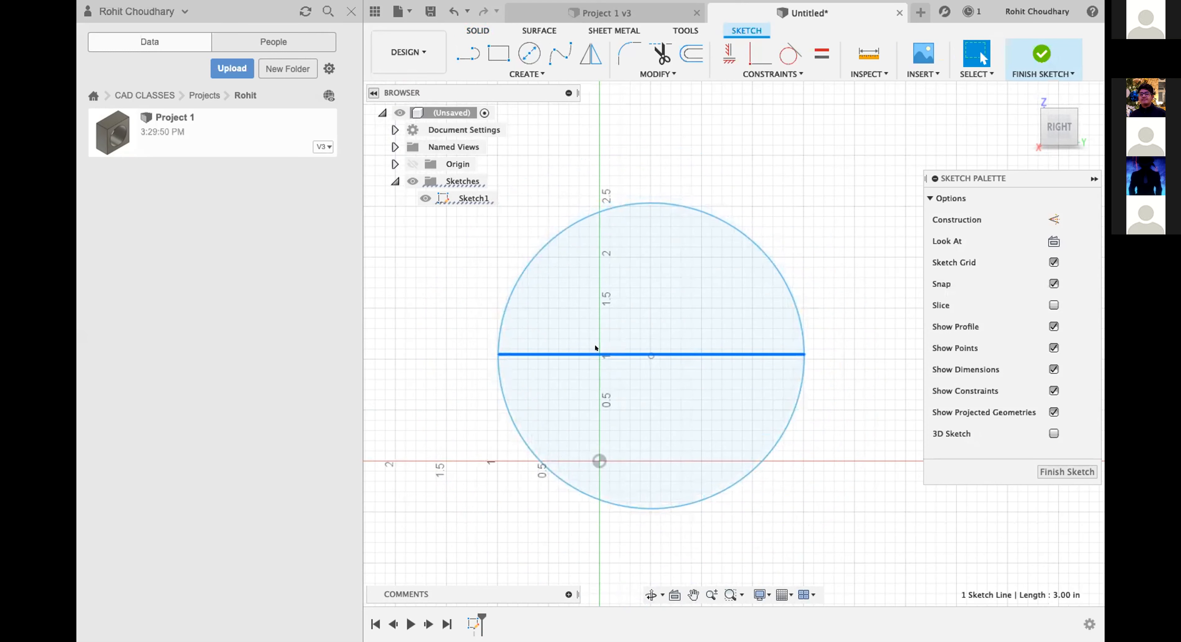
pyautogui.press('Delete')
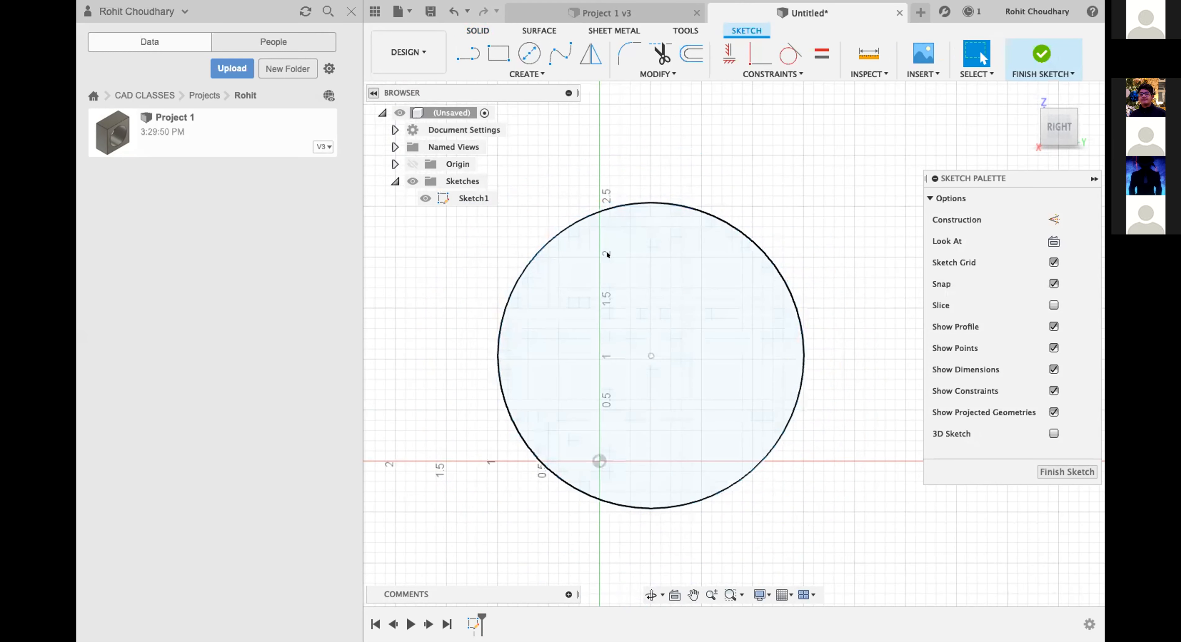
# Draw a 3 in horizontal line about 1.5 in below the origin, spanning the circle's width, and finish the sketch.
pyautogui.click(467, 54)
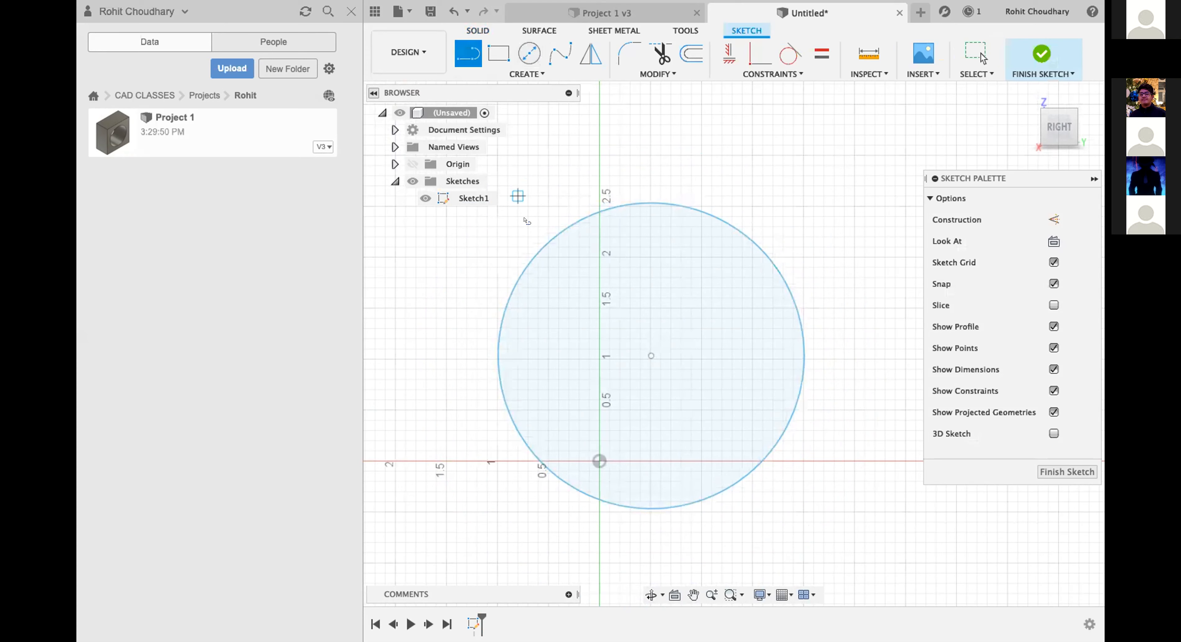
pyautogui.scroll(-5, 561, 335)
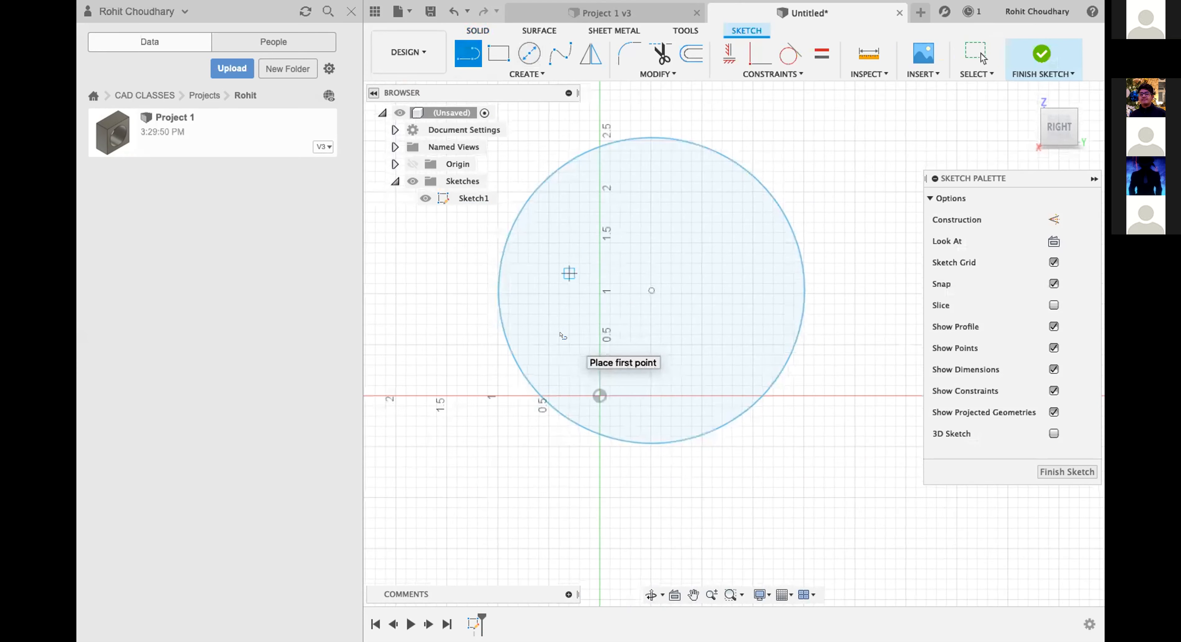
pyautogui.click(496, 488)
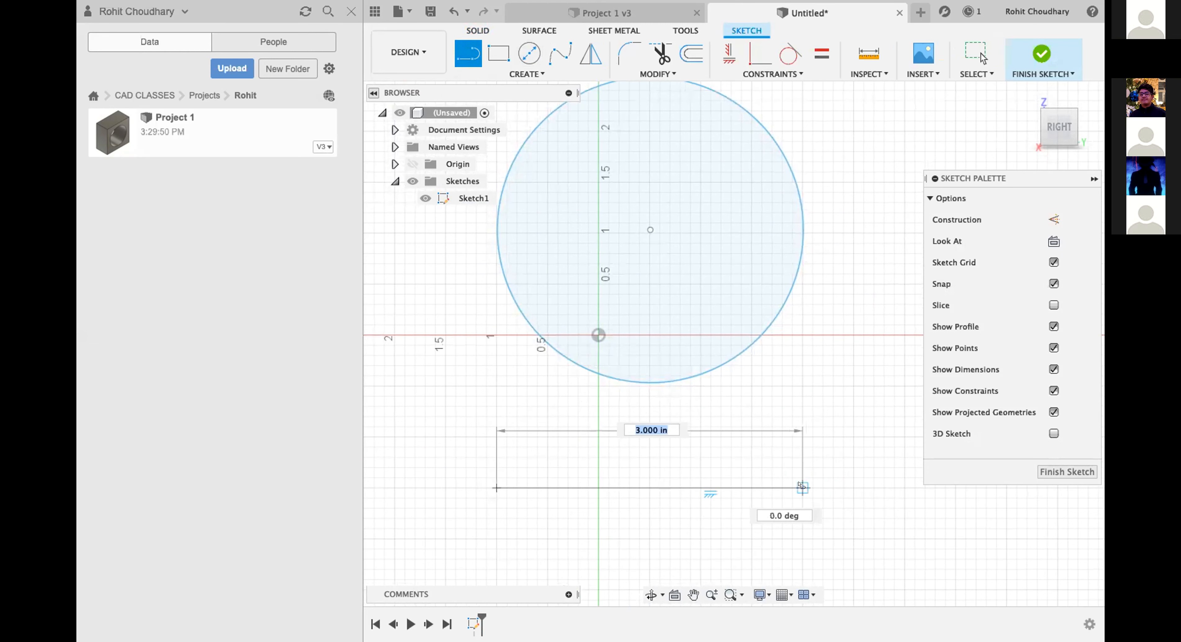
pyautogui.click(799, 485)
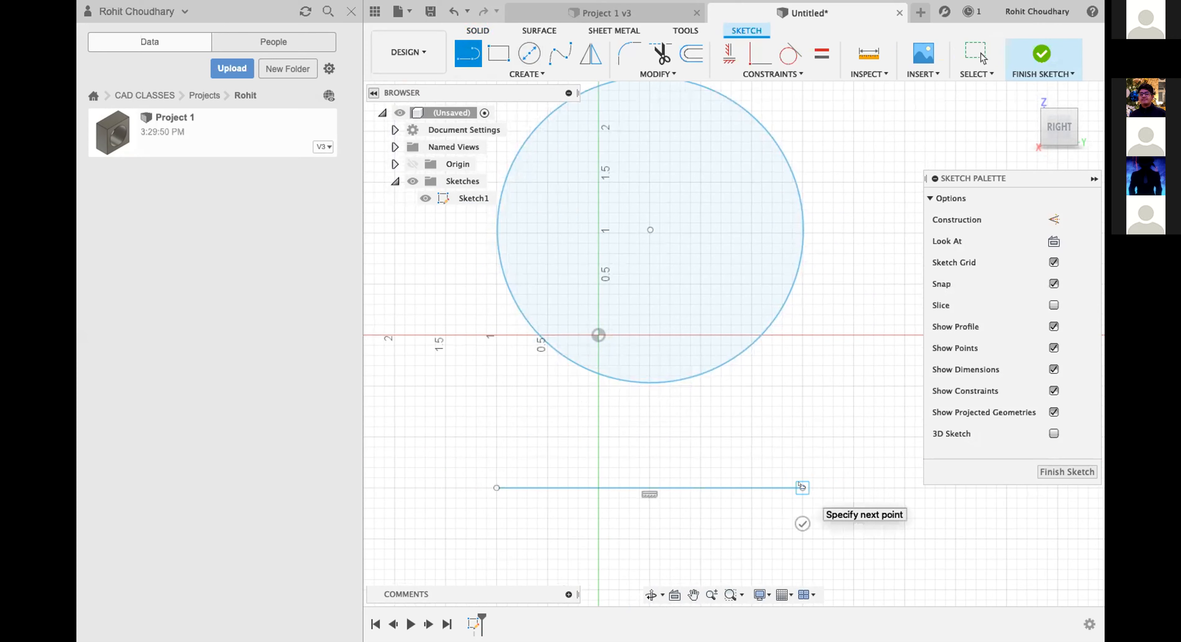
pyautogui.scroll(-2, 799, 485)
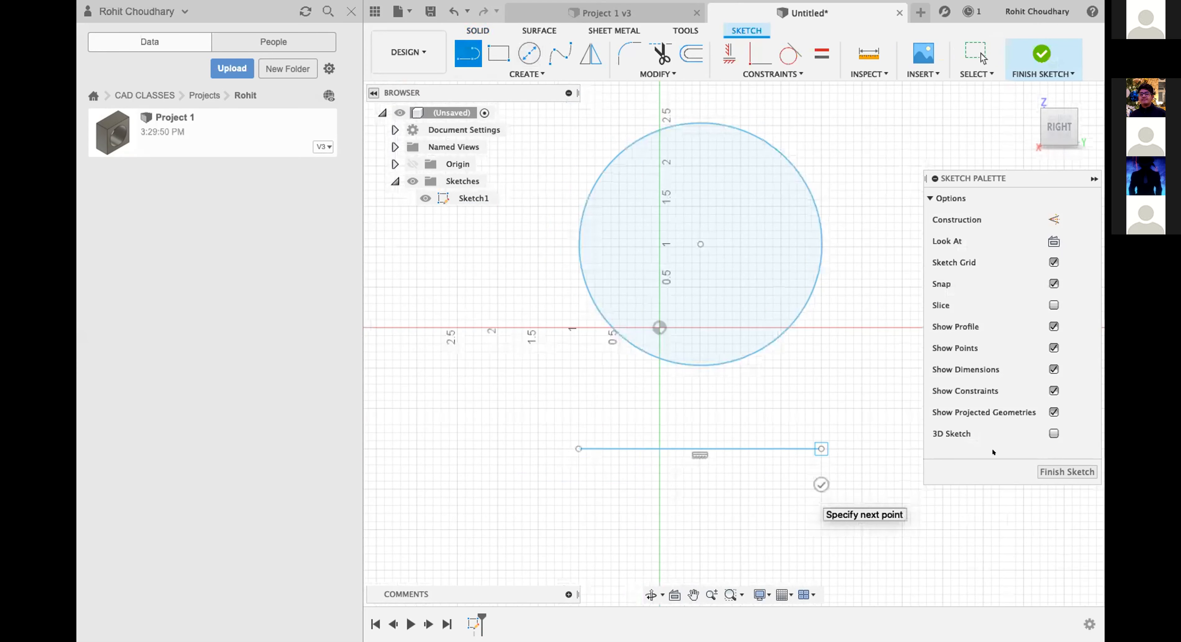
pyautogui.scroll(-1, 853, 321)
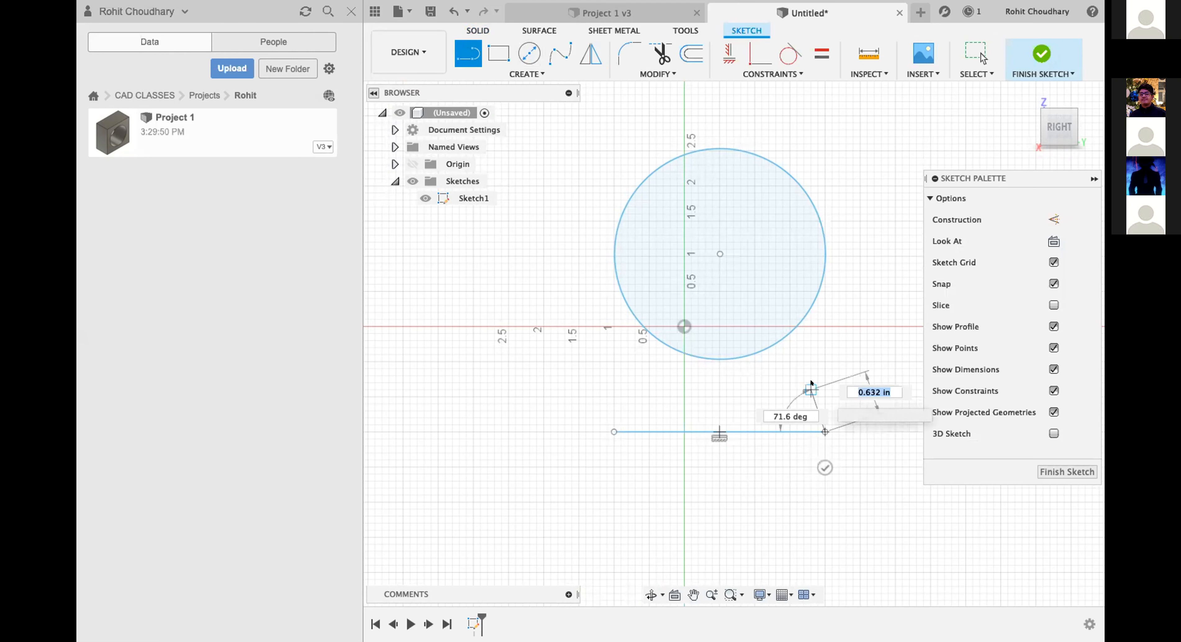
pyautogui.press('Escape')
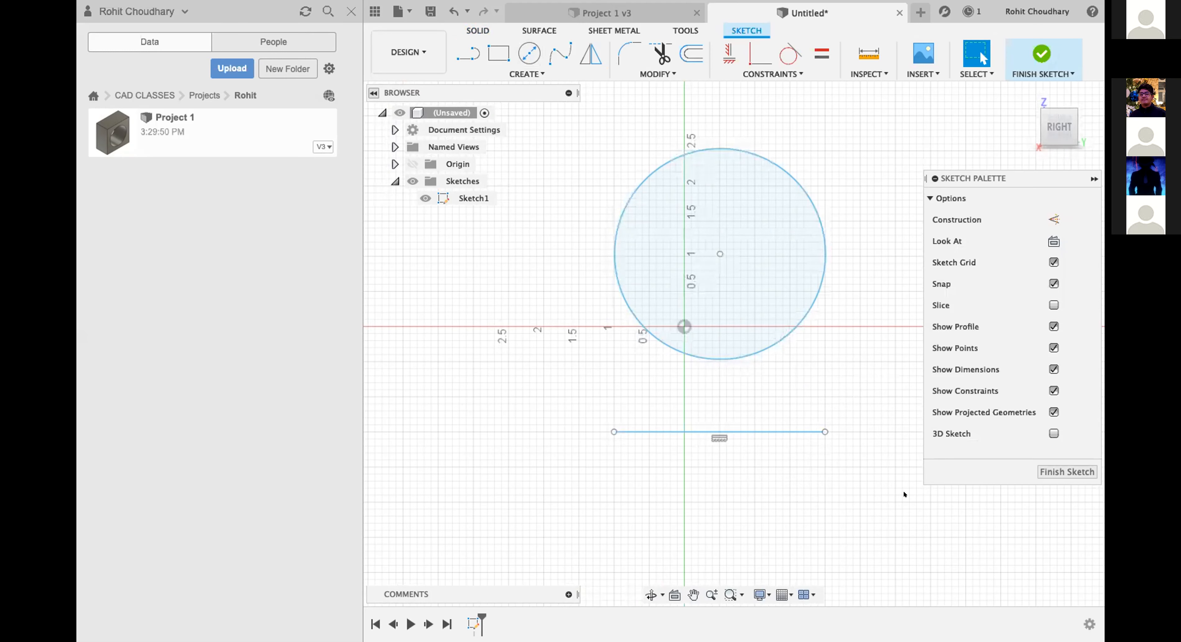
pyautogui.click(1073, 473)
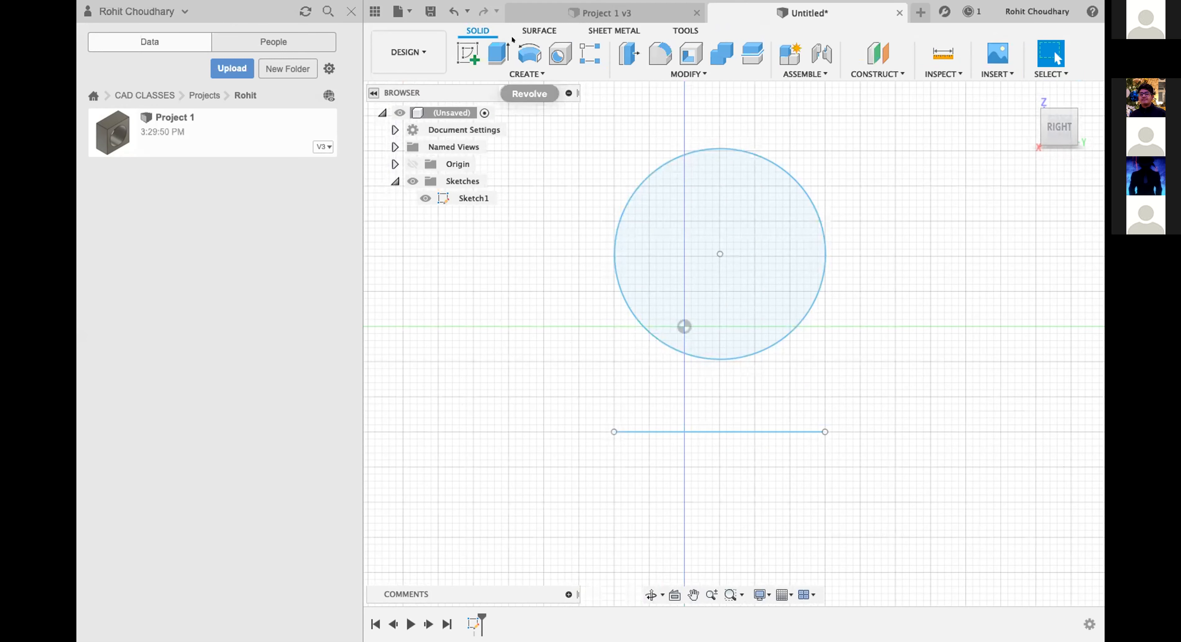
# Revolve the 3 in circle profile 360 degrees around the separate horizontal line below it as a new body.
pyautogui.click(525, 46)
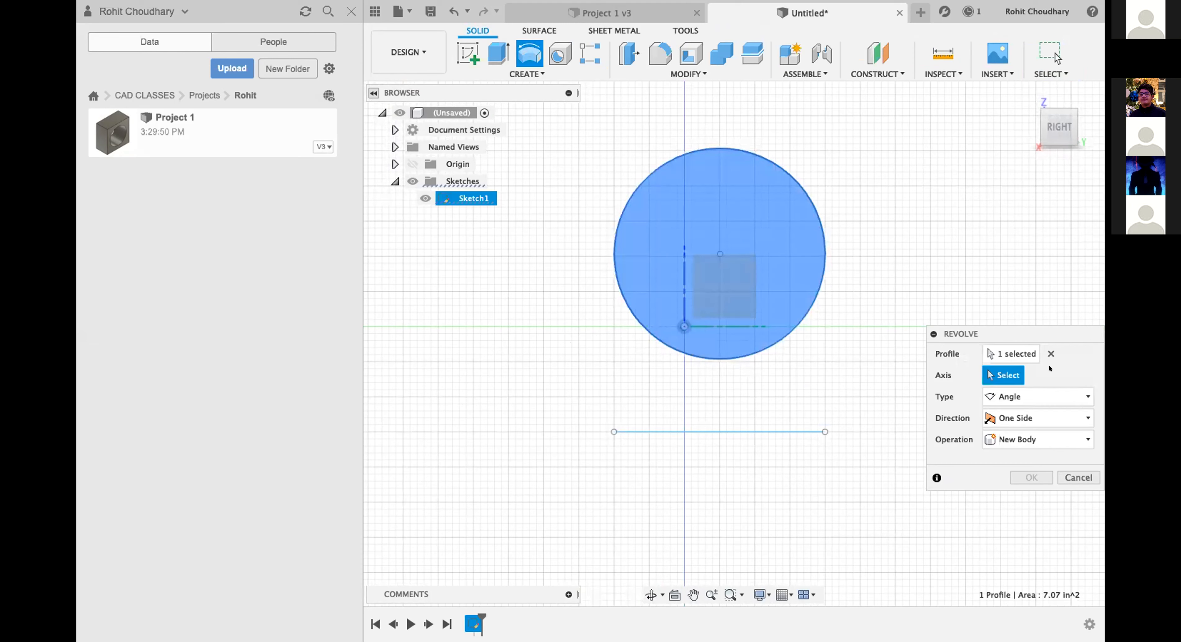
pyautogui.click(1016, 351)
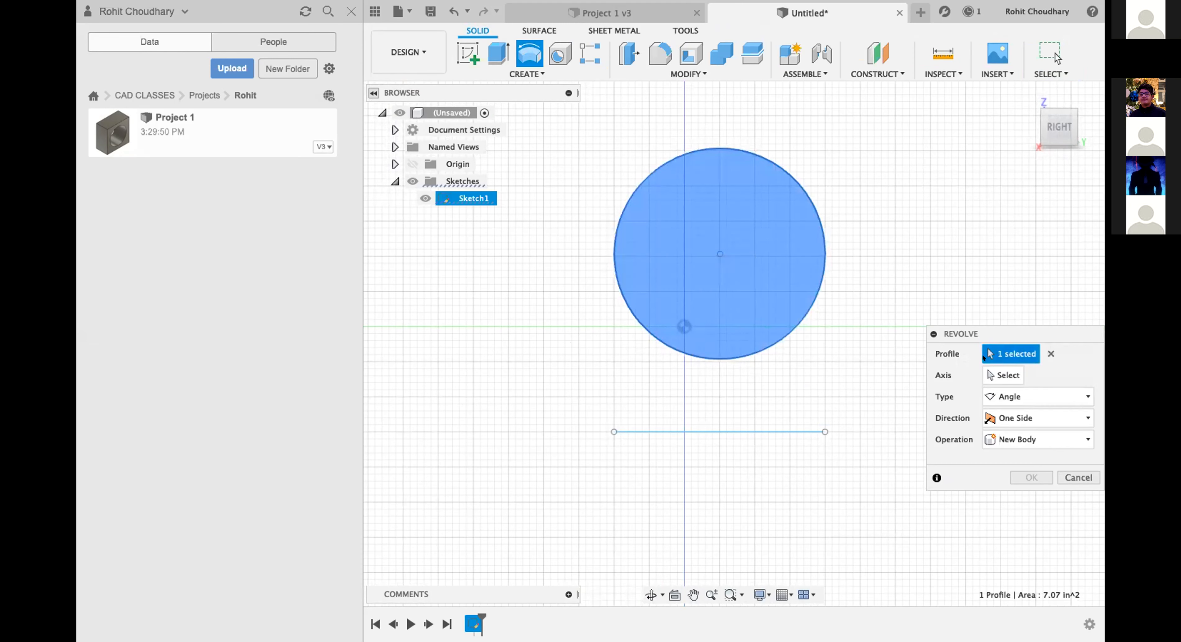
pyautogui.moveTo(993, 334); pyautogui.dragTo(991, 269)
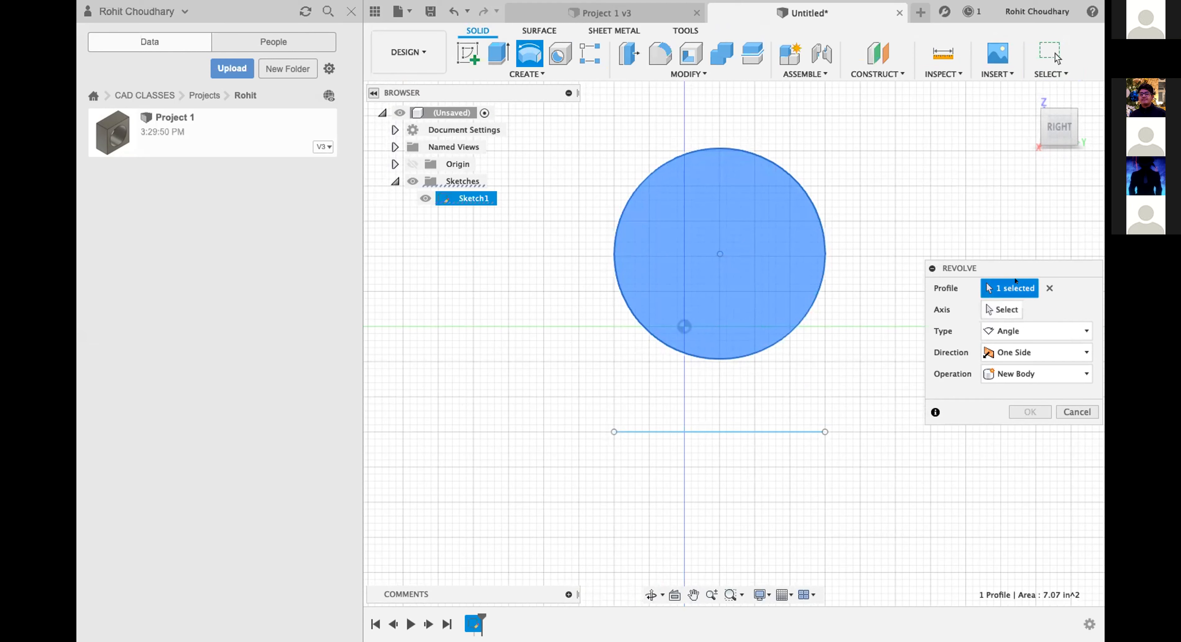
pyautogui.click(1049, 288)
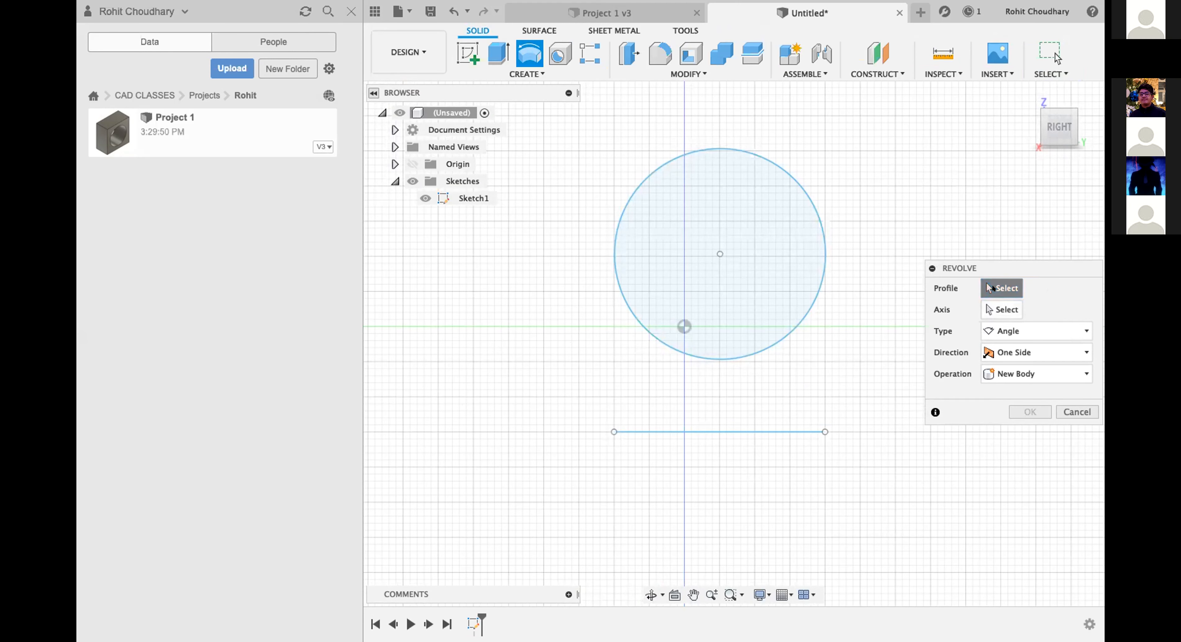
pyautogui.click(789, 250)
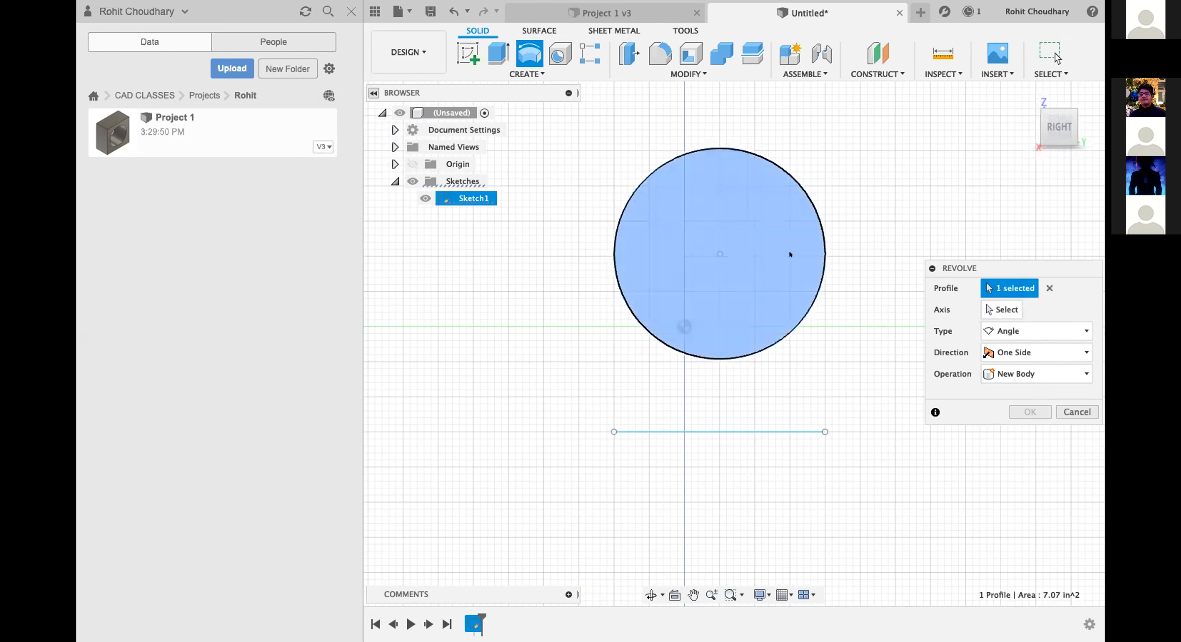
pyautogui.click(996, 310)
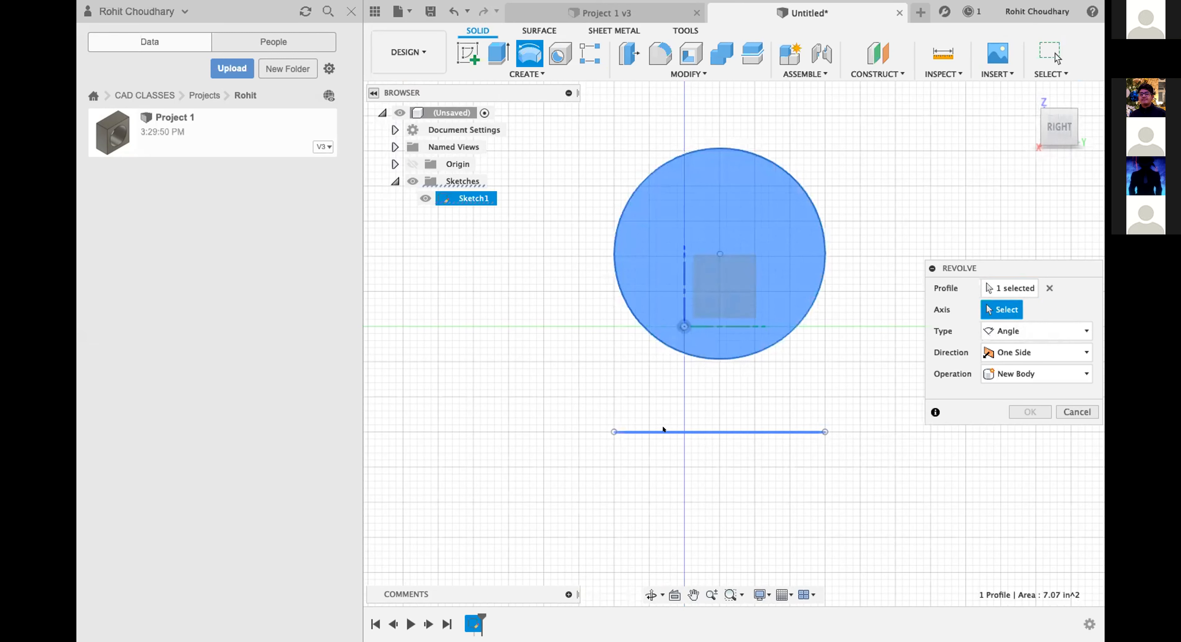
pyautogui.click(653, 431)
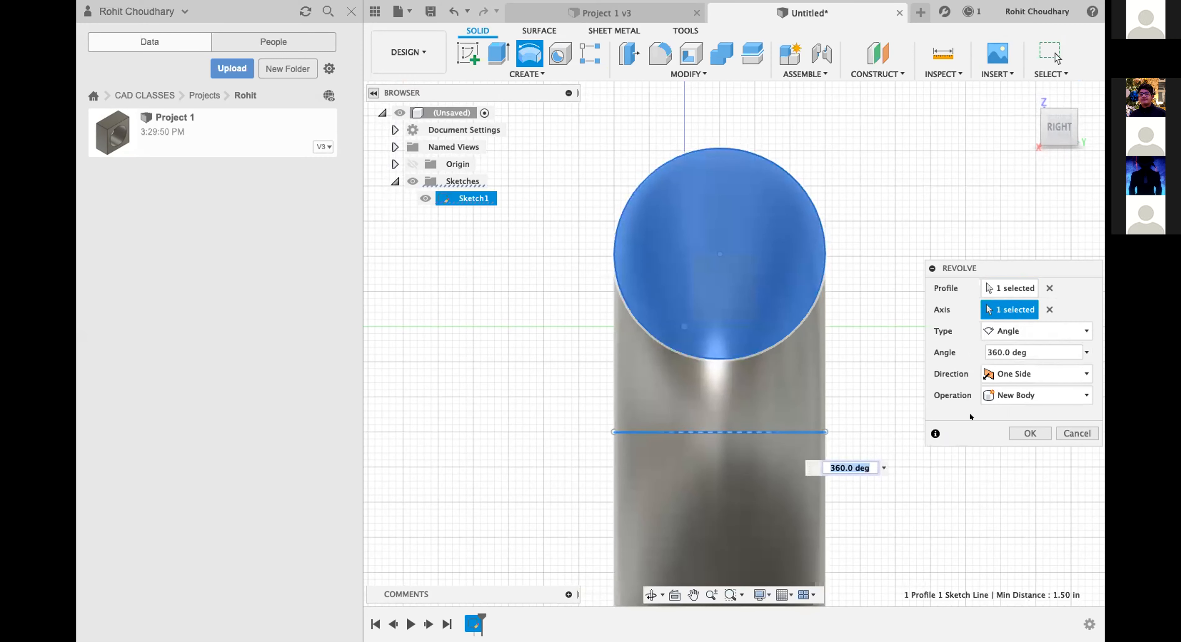
pyautogui.moveTo(1029, 95)
pyautogui.press('Return')
# Examine the revolved ring and its central hole from the home, front and back views.
pyautogui.click(1027, 94)
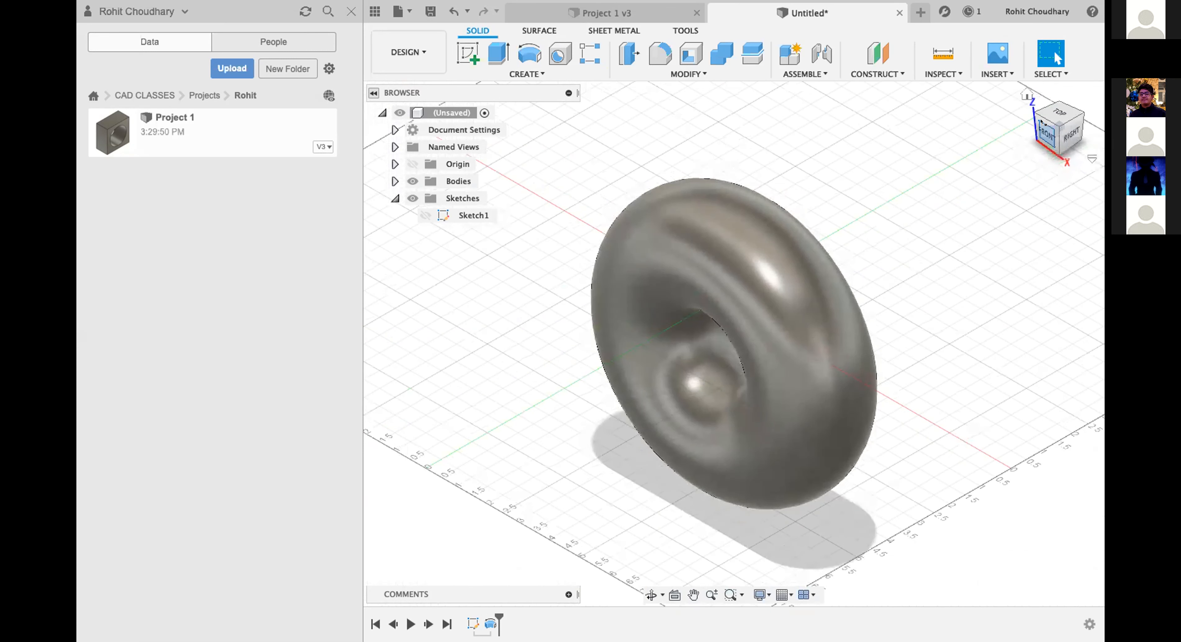
pyautogui.click(1047, 134)
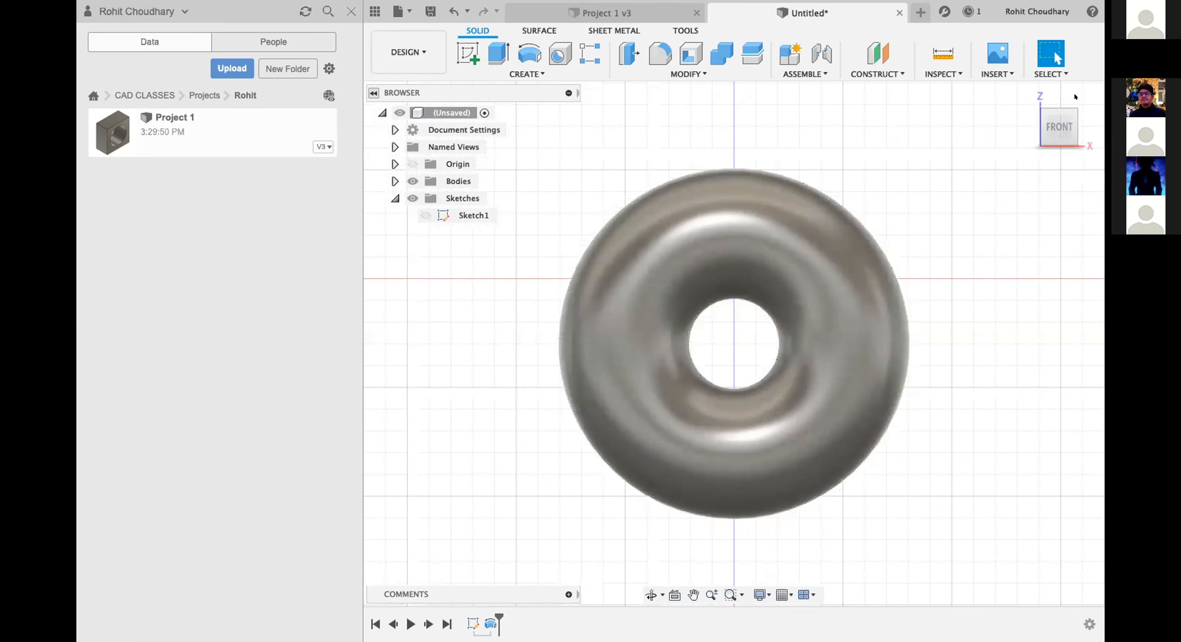
pyautogui.click(1073, 108)
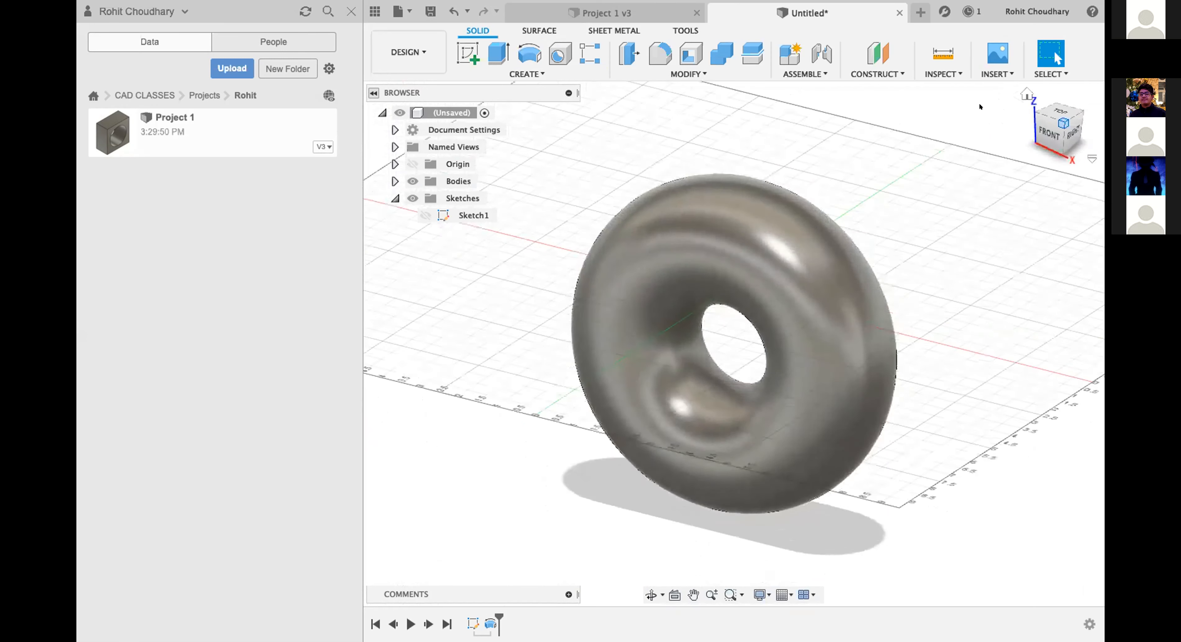
pyautogui.click(1042, 133)
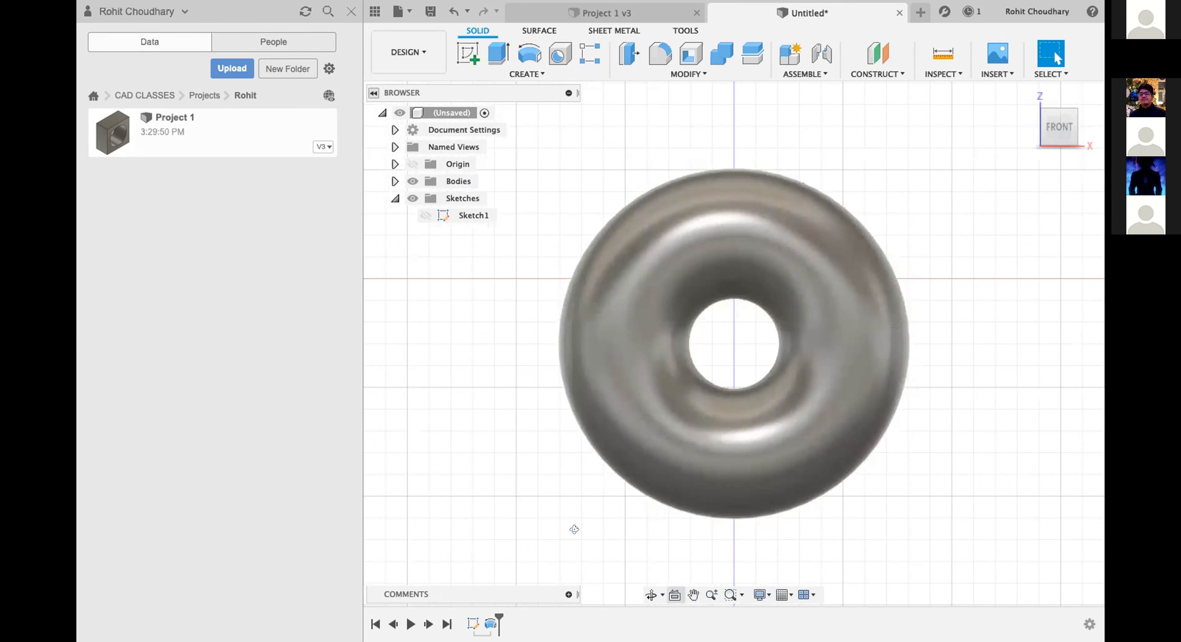
pyautogui.click(651, 595)
pyautogui.moveTo(793, 486); pyautogui.dragTo(723, 353)
pyautogui.moveTo(732, 430); pyautogui.dragTo(732, 374)
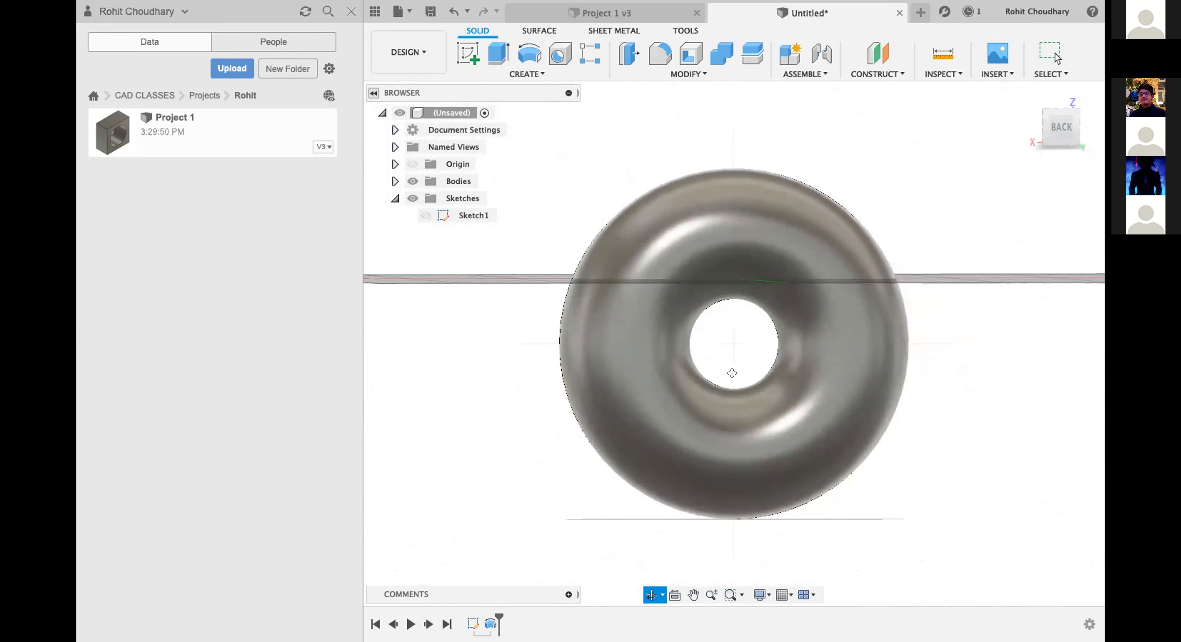
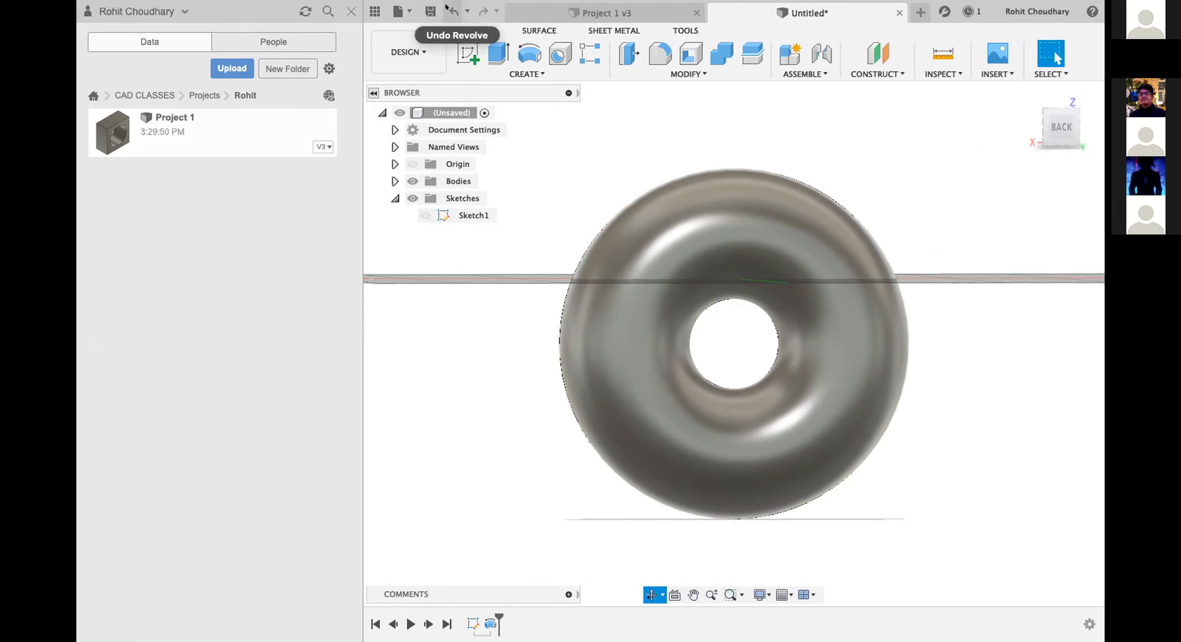
# Undo the last revolve and view the circle and the separate line below it from an angled view.
pyautogui.scroll(-1, 765, 133)
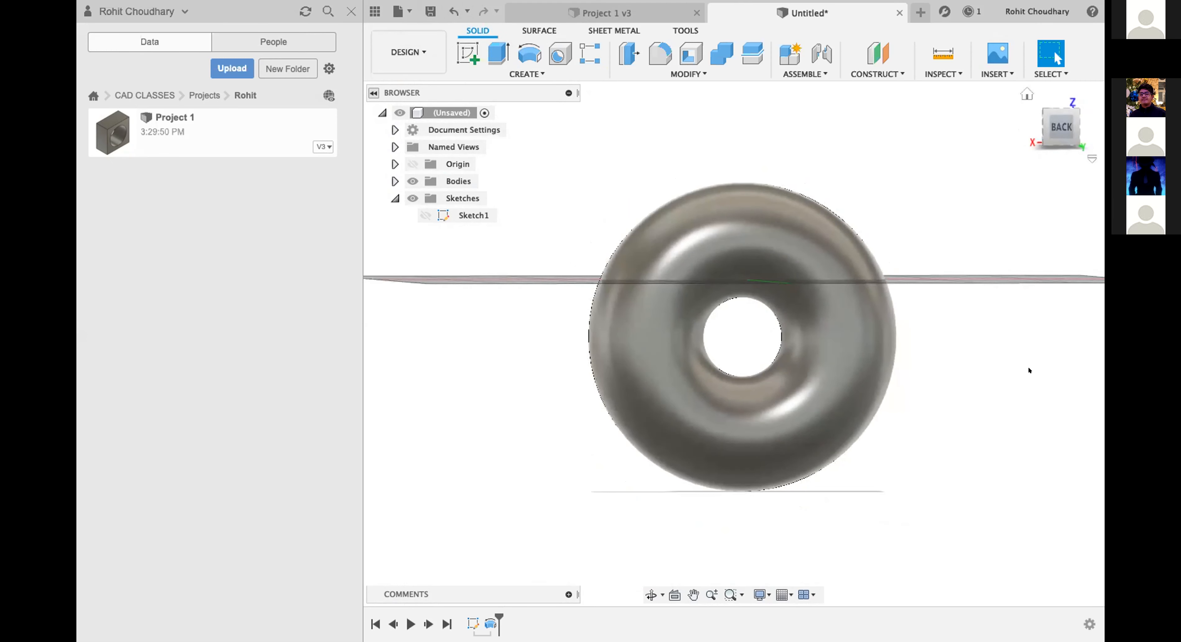
pyautogui.click(454, 10)
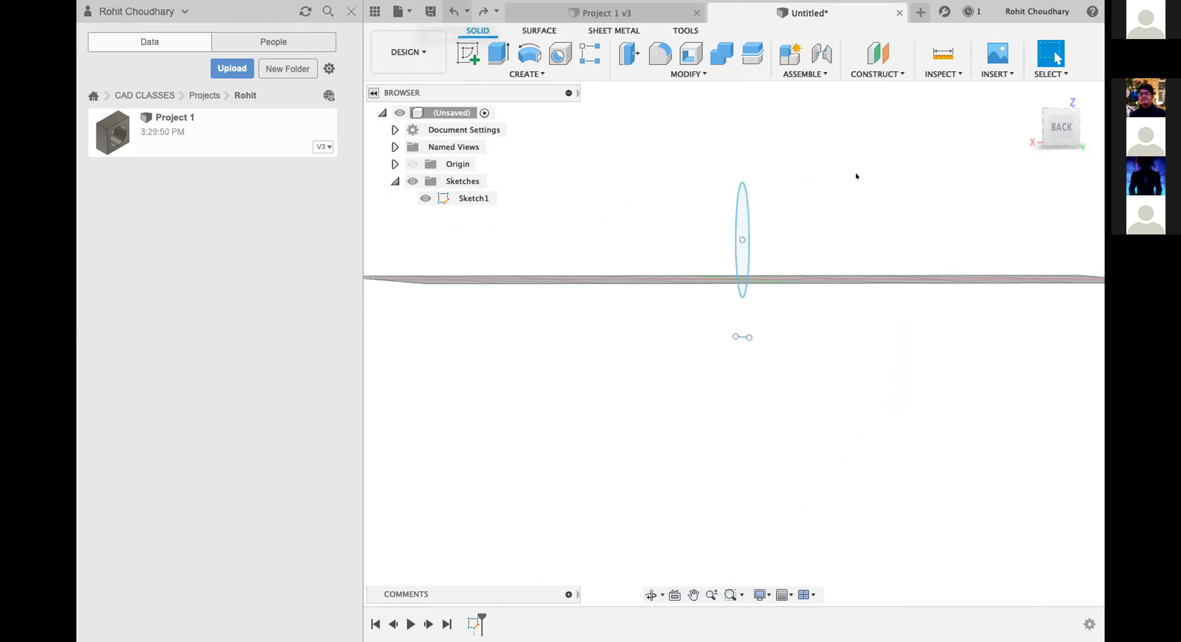
pyautogui.click(1075, 149)
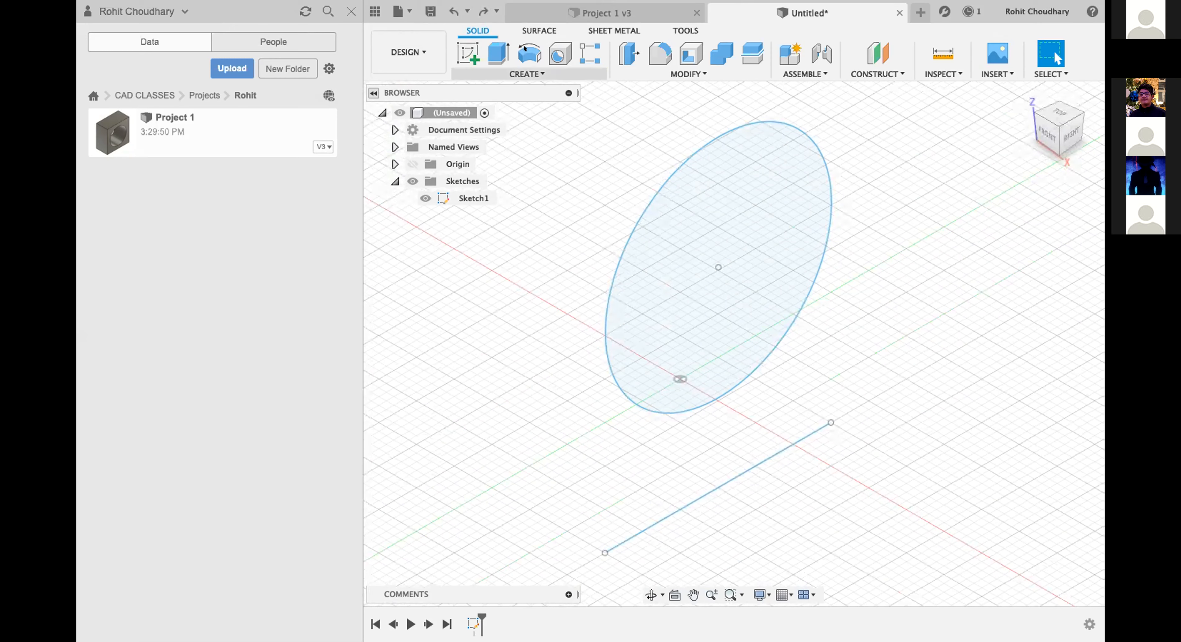
# Revolve the circle profile around the separate line below it as a one-sided new body.
pyautogui.click(529, 53)
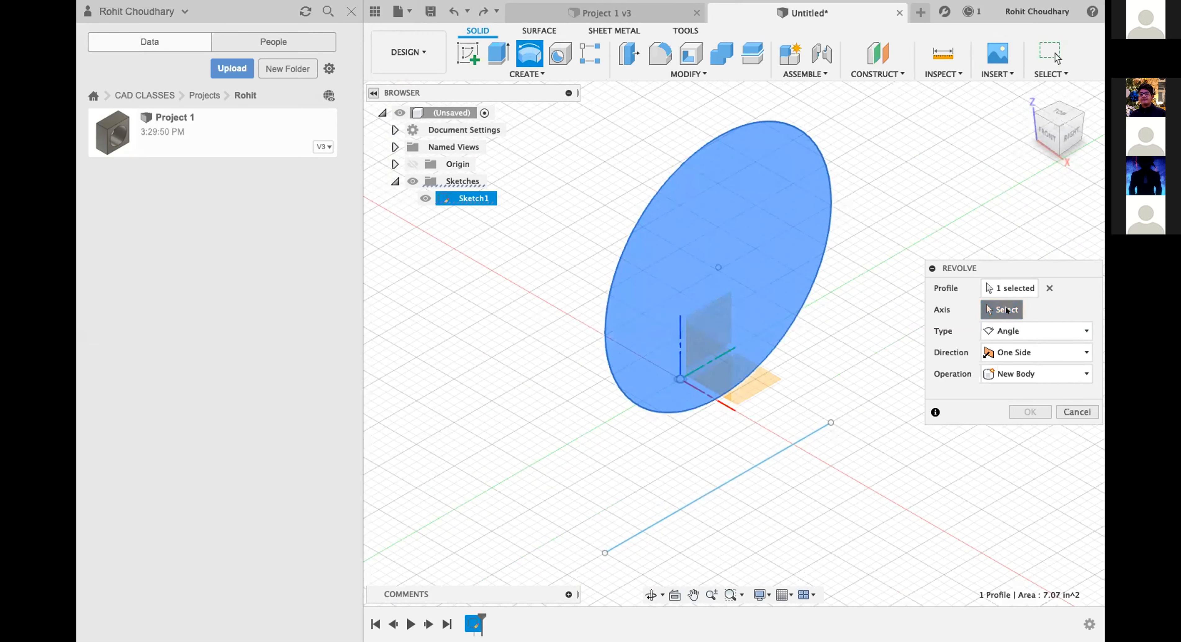
pyautogui.click(766, 452)
pyautogui.click(1031, 433)
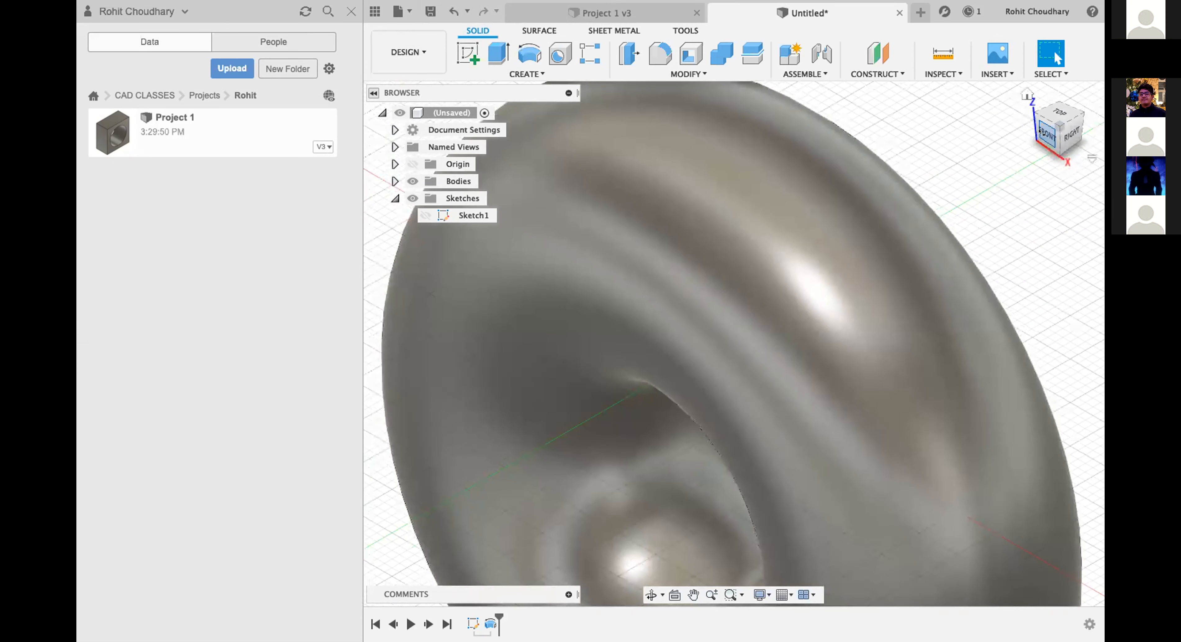
# Examine the revolved ring and its central hole from the front and right views.
pyautogui.click(1047, 135)
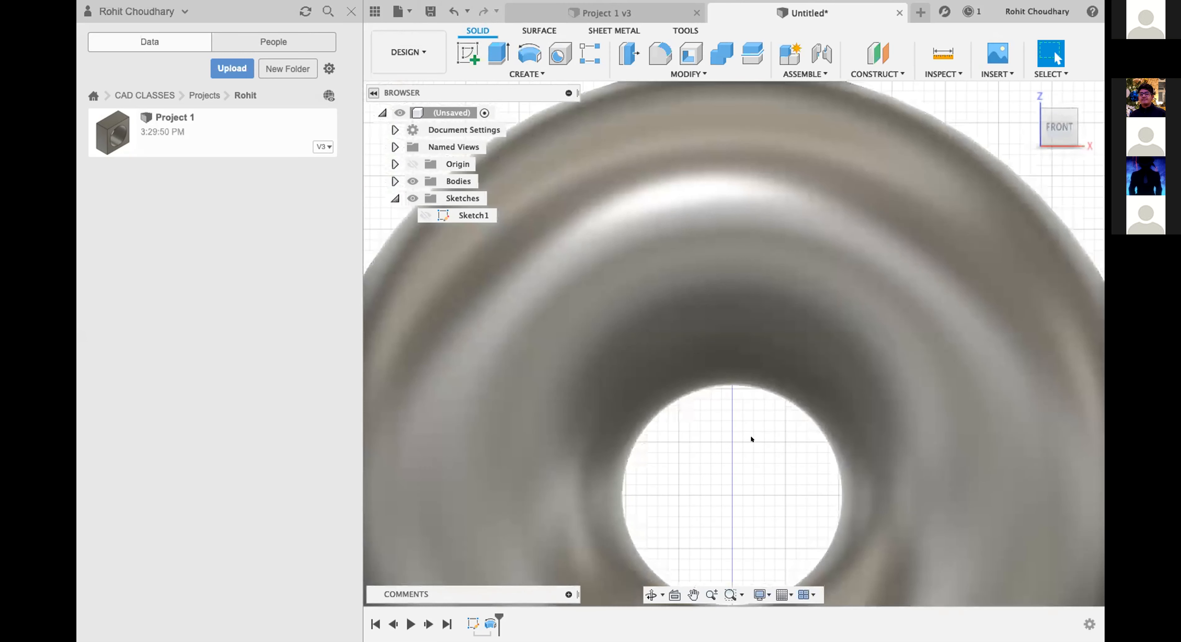
pyautogui.scroll(3, 751, 440)
pyautogui.scroll(-6, 743, 449)
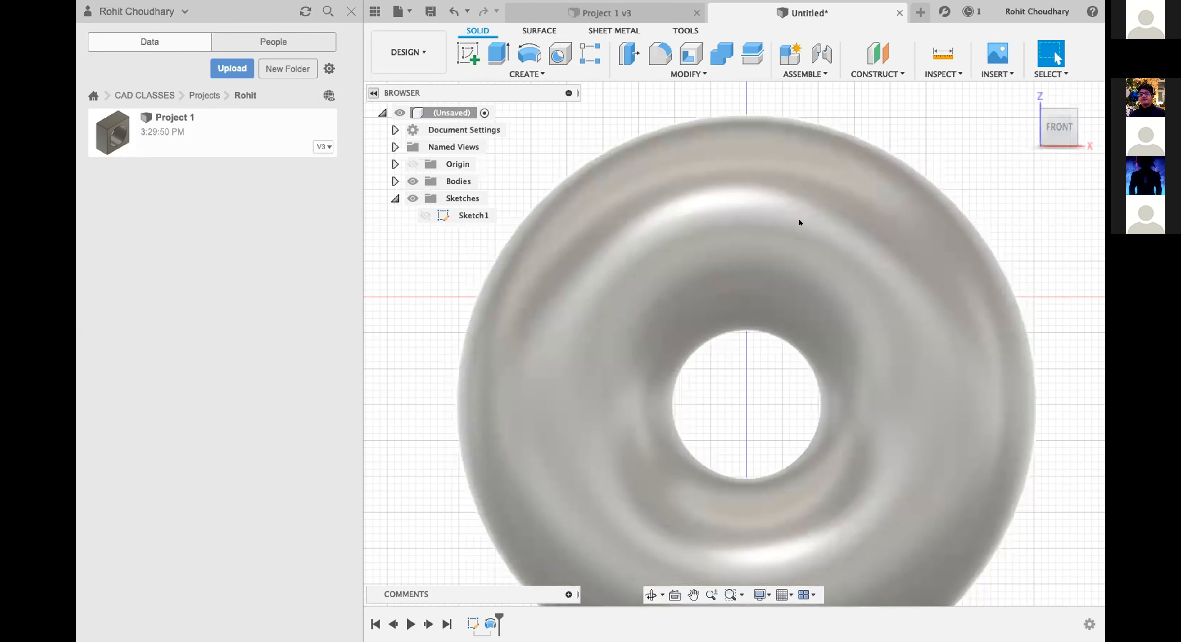
pyautogui.scroll(-3, 718, 398)
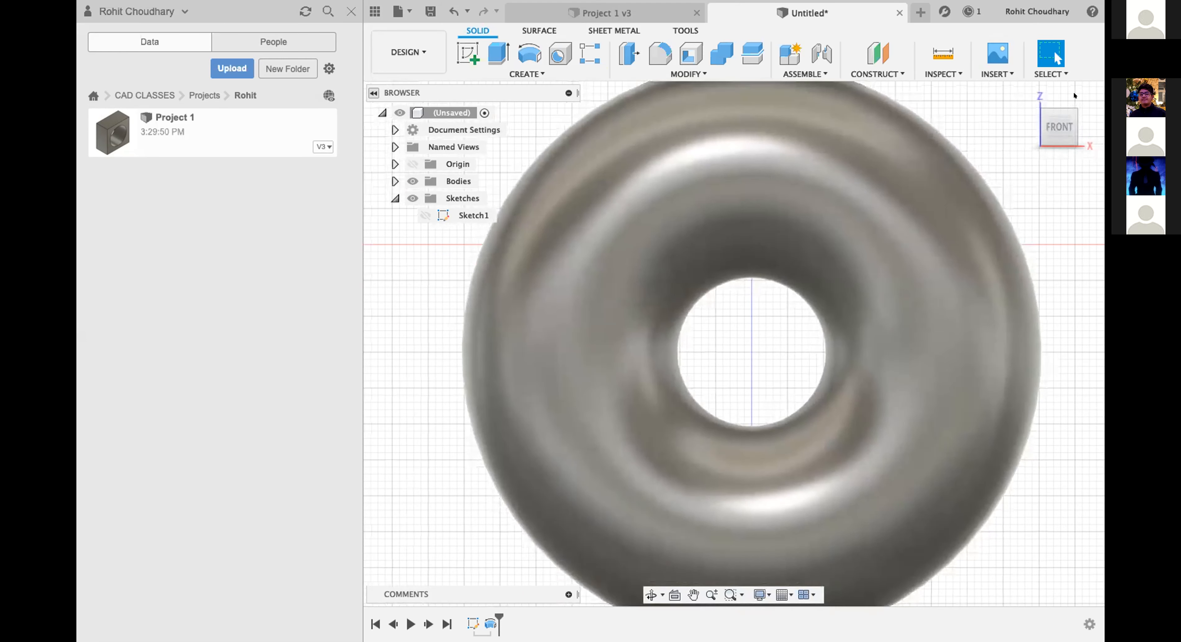
pyautogui.click(1032, 123)
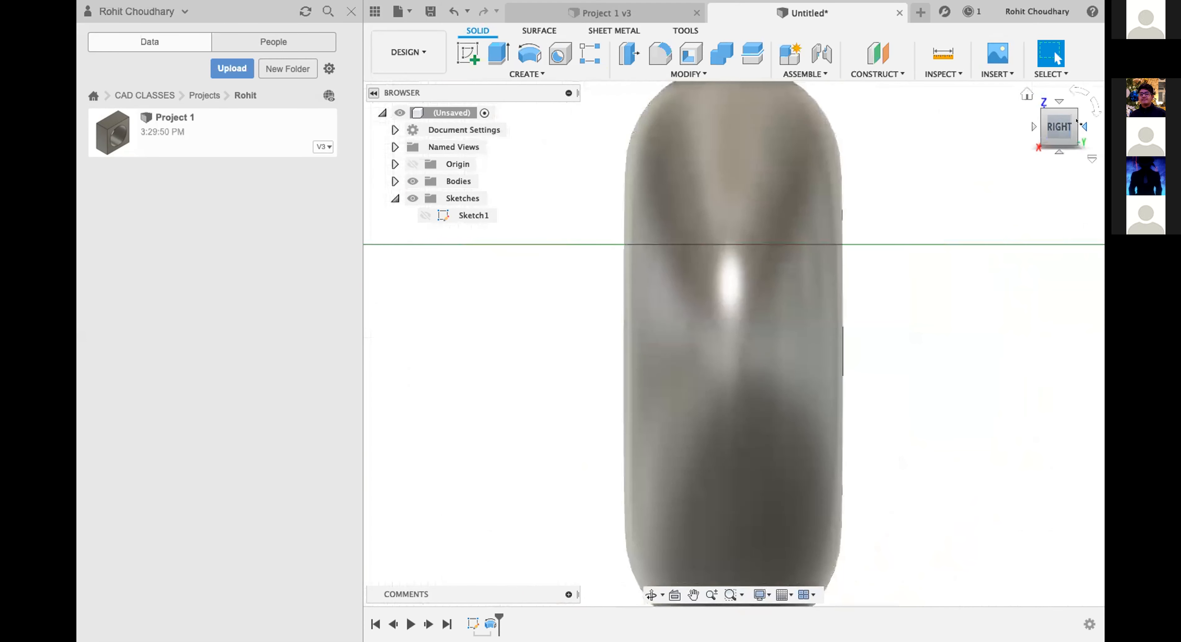
pyautogui.click(1032, 122)
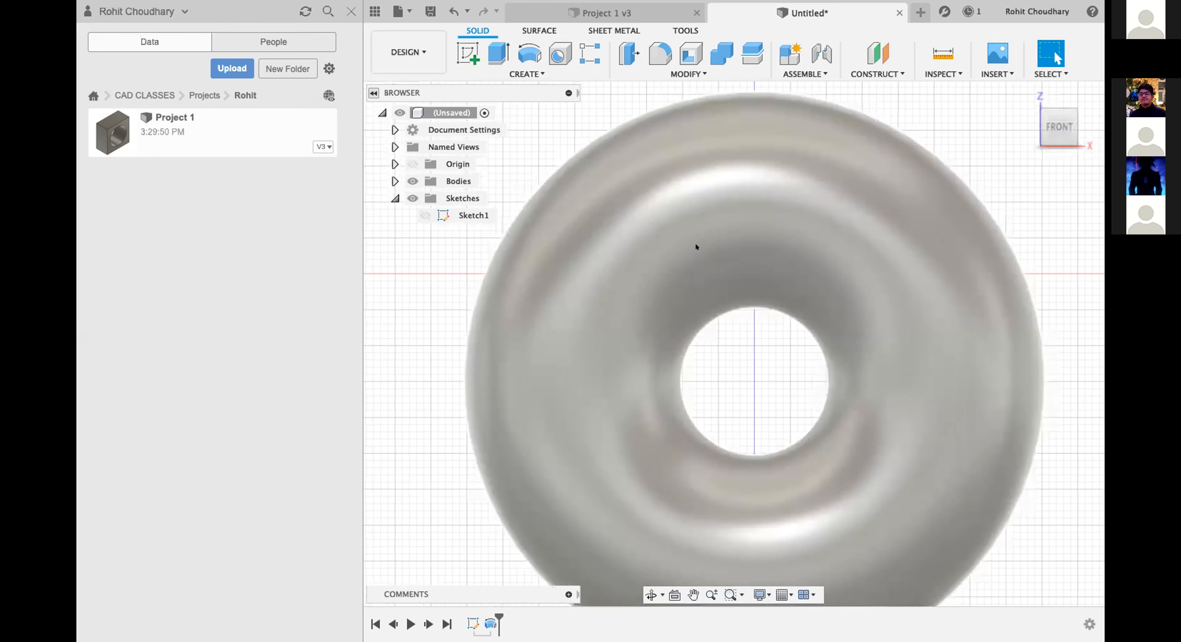
pyautogui.scroll(-5, 694, 242)
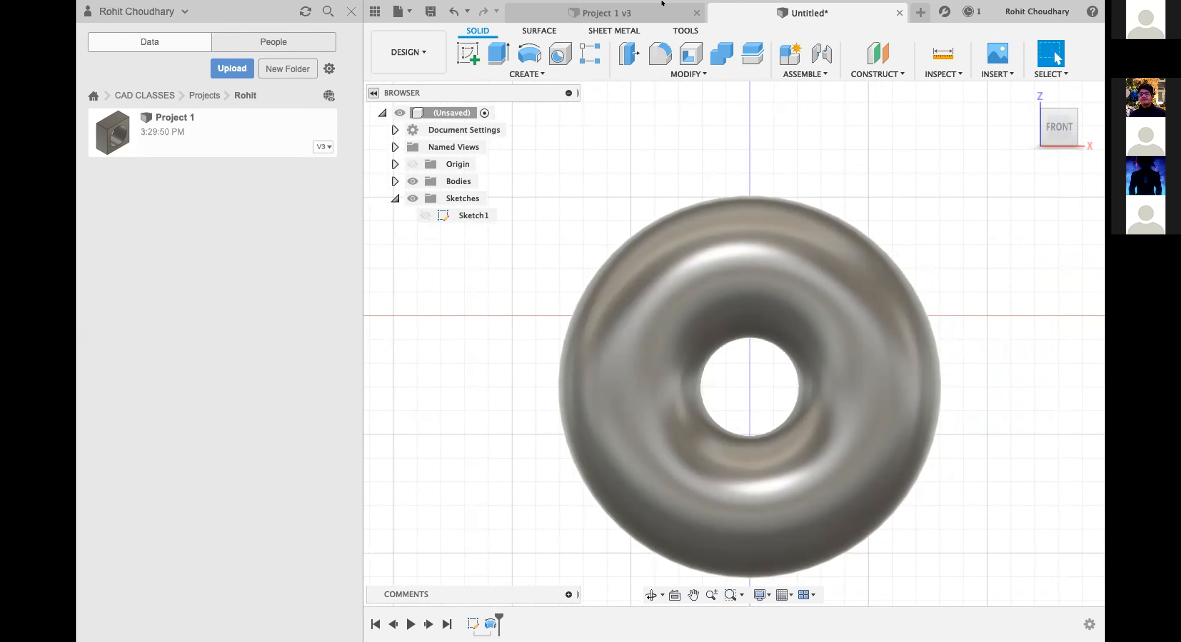
# Save the design as Project 2 in the personal folder under CAD CLASSES > Projects.
pyautogui.click(424, 7)
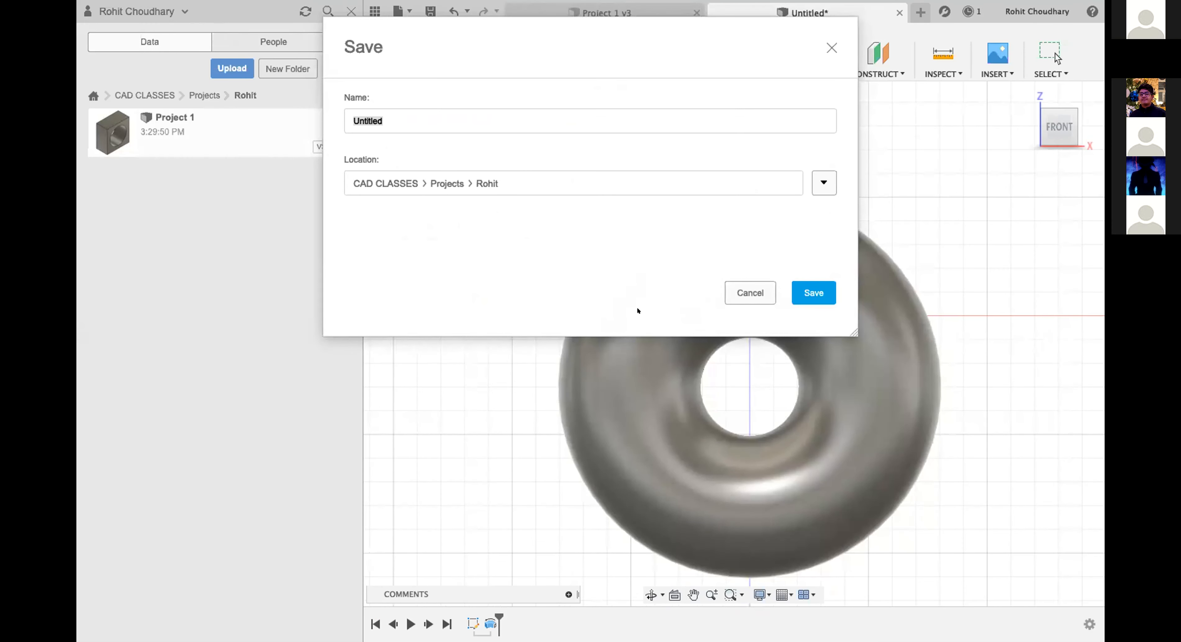
pyautogui.moveTo(500, 119); pyautogui.dragTo(101, 107)
pyautogui.write('Project')
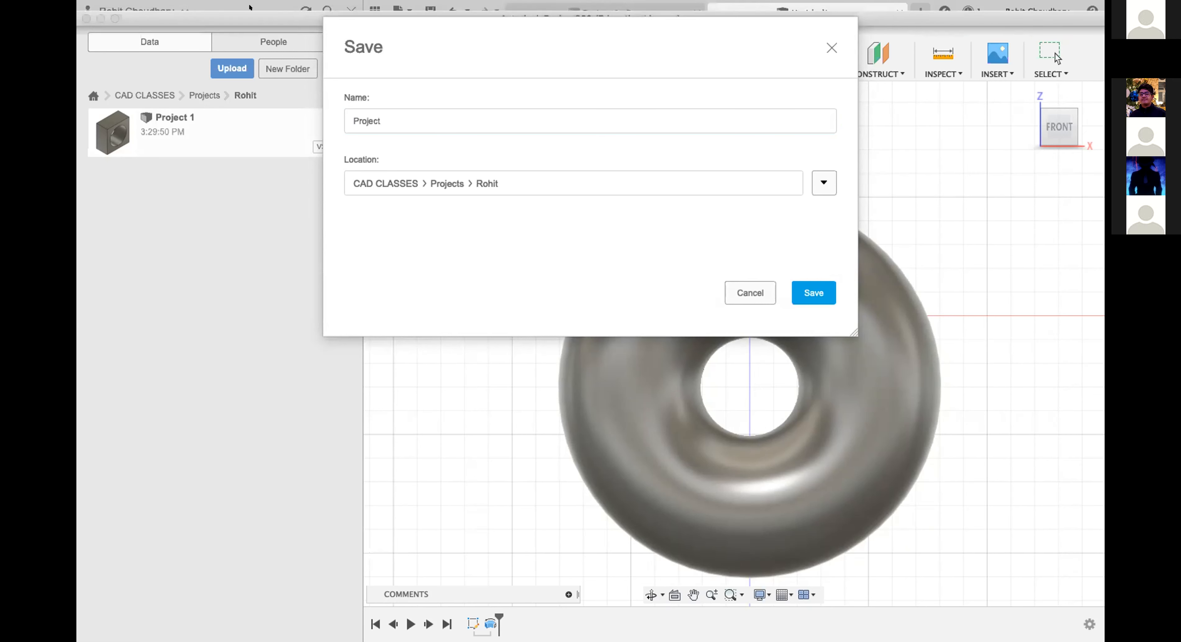
pyautogui.click(418, 121)
pyautogui.write('2')
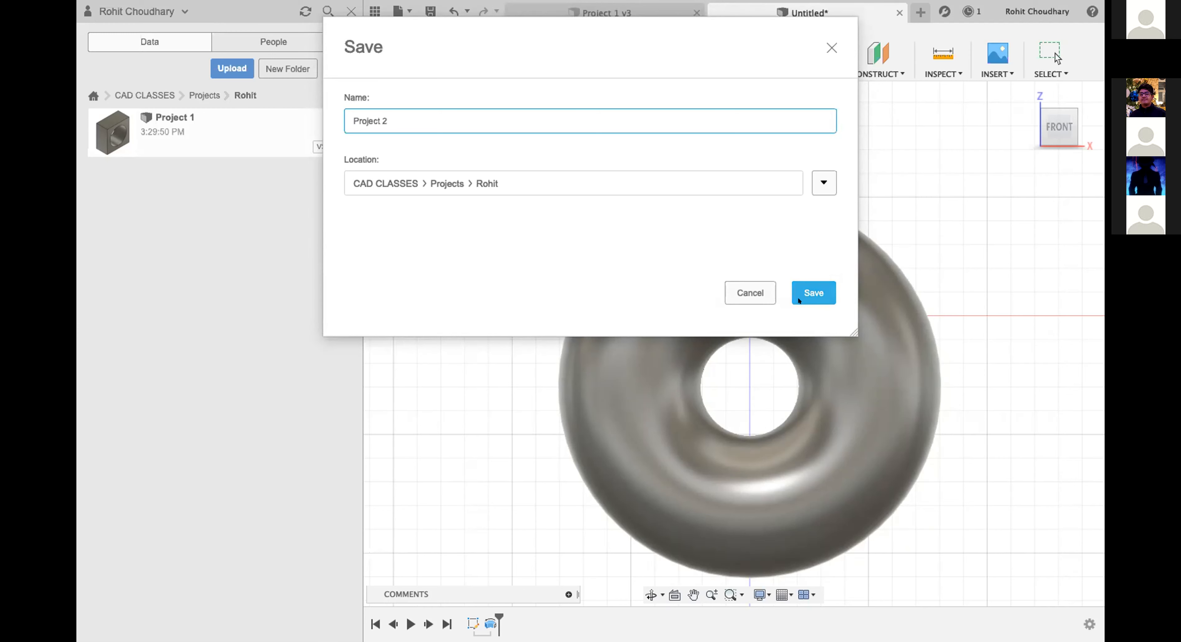
pyautogui.click(800, 296)
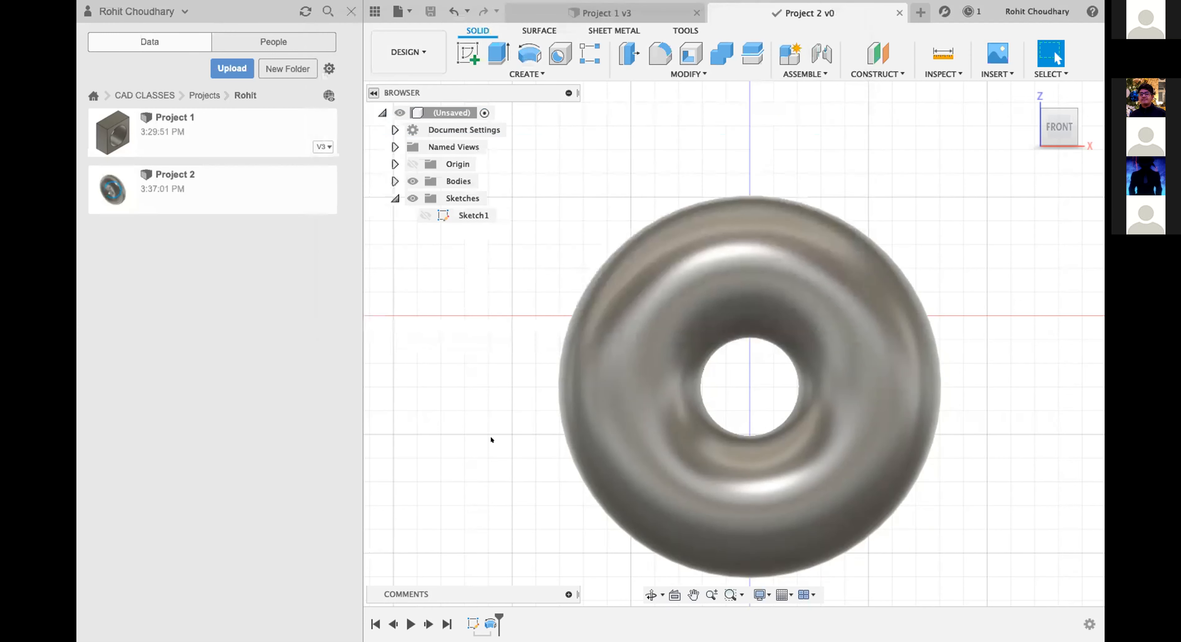